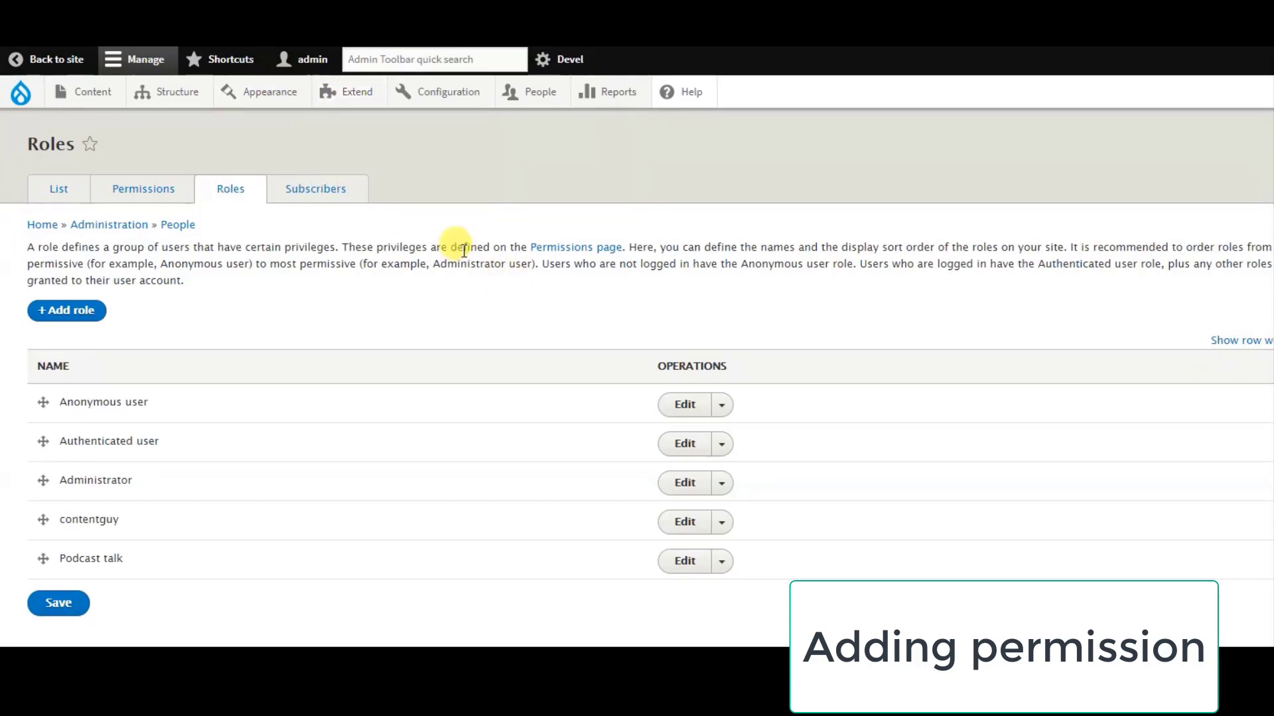
Start a new role named 'blogger' so its machine name reads blogger
{"action": "mouse_move", "coordinate": [454, 101]}
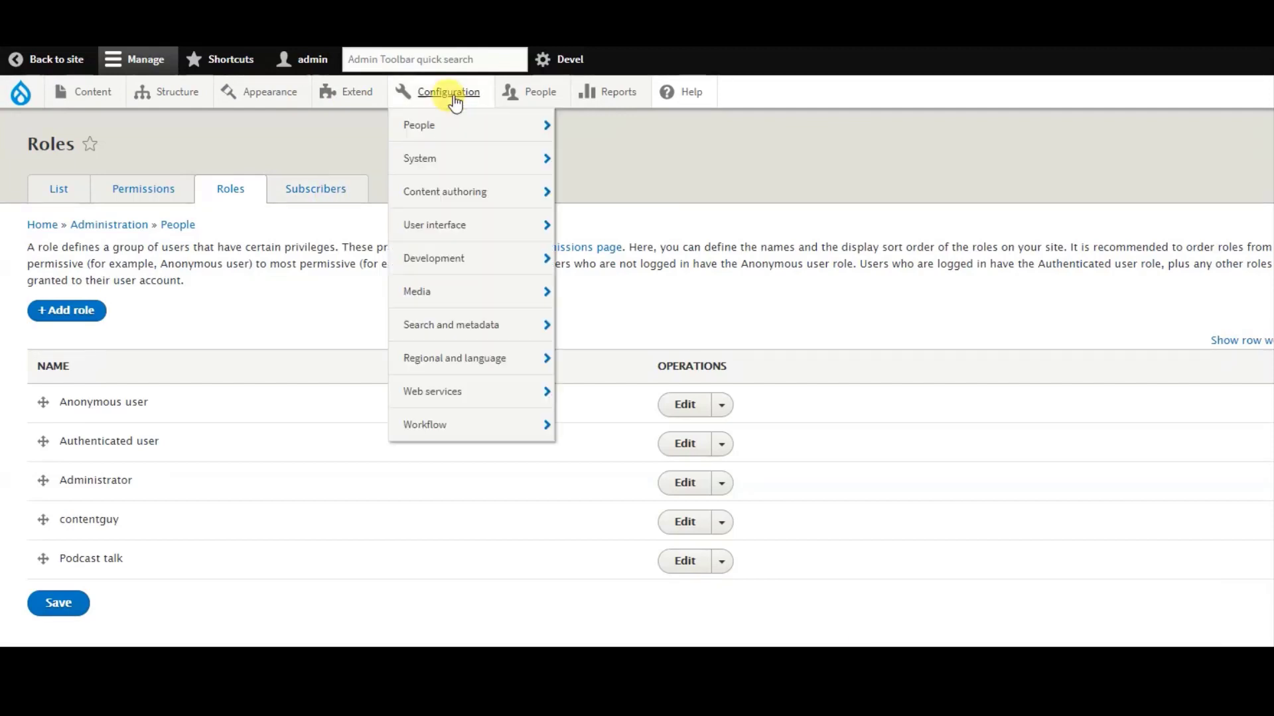
{"action": "mouse_move", "coordinate": [540, 99]}
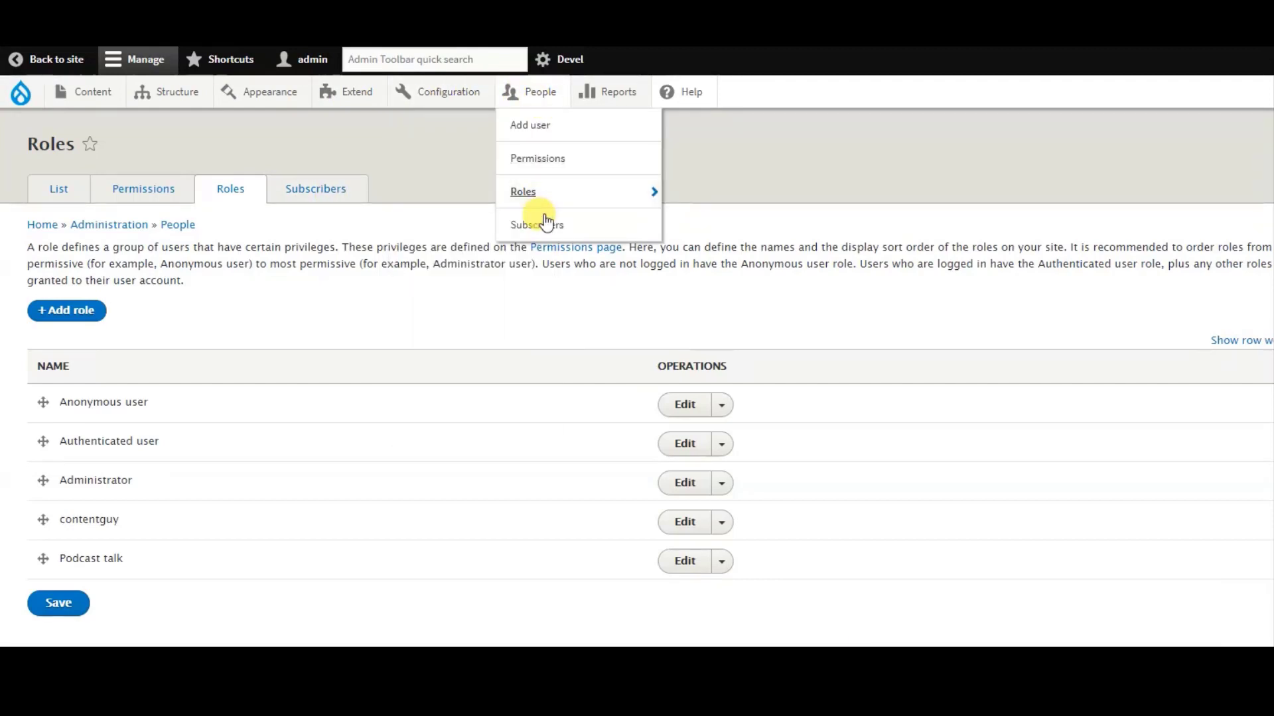
{"action": "mouse_move", "coordinate": [540, 196]}
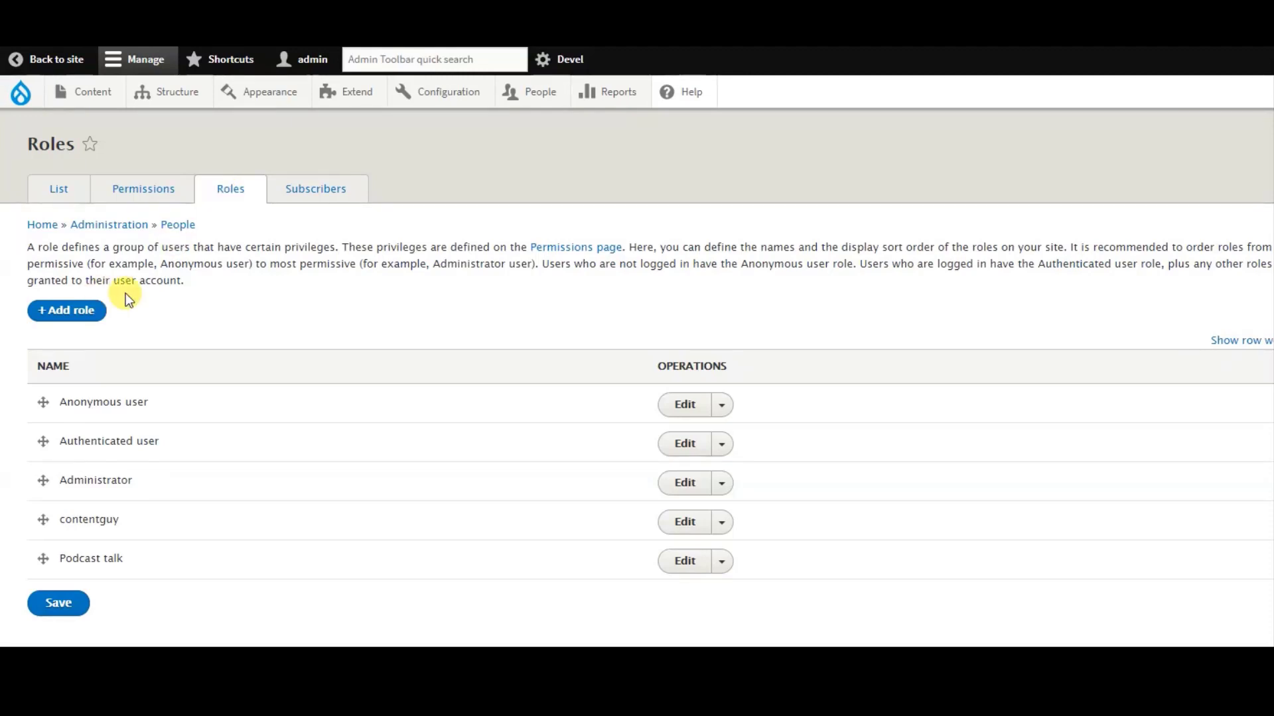
{"action": "left_click", "coordinate": [73, 315]}
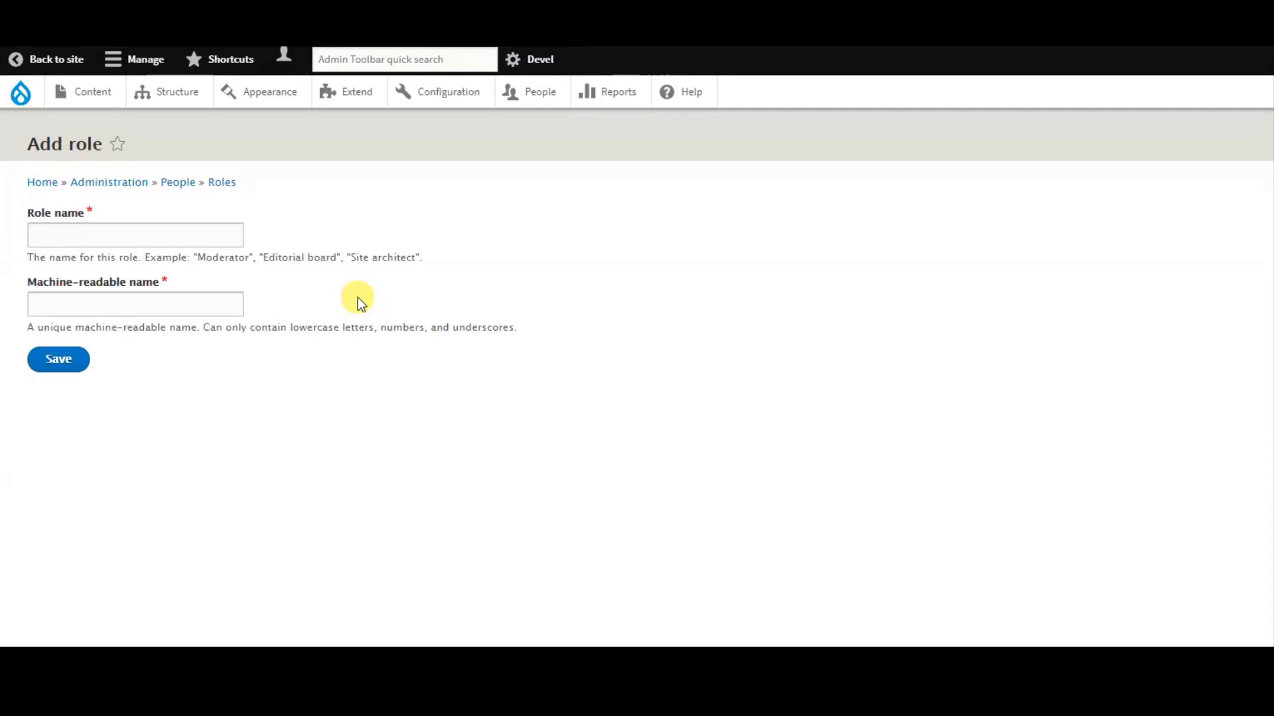
{"action": "left_click", "coordinate": [149, 240]}
{"action": "left_click", "coordinate": [423, 248]}
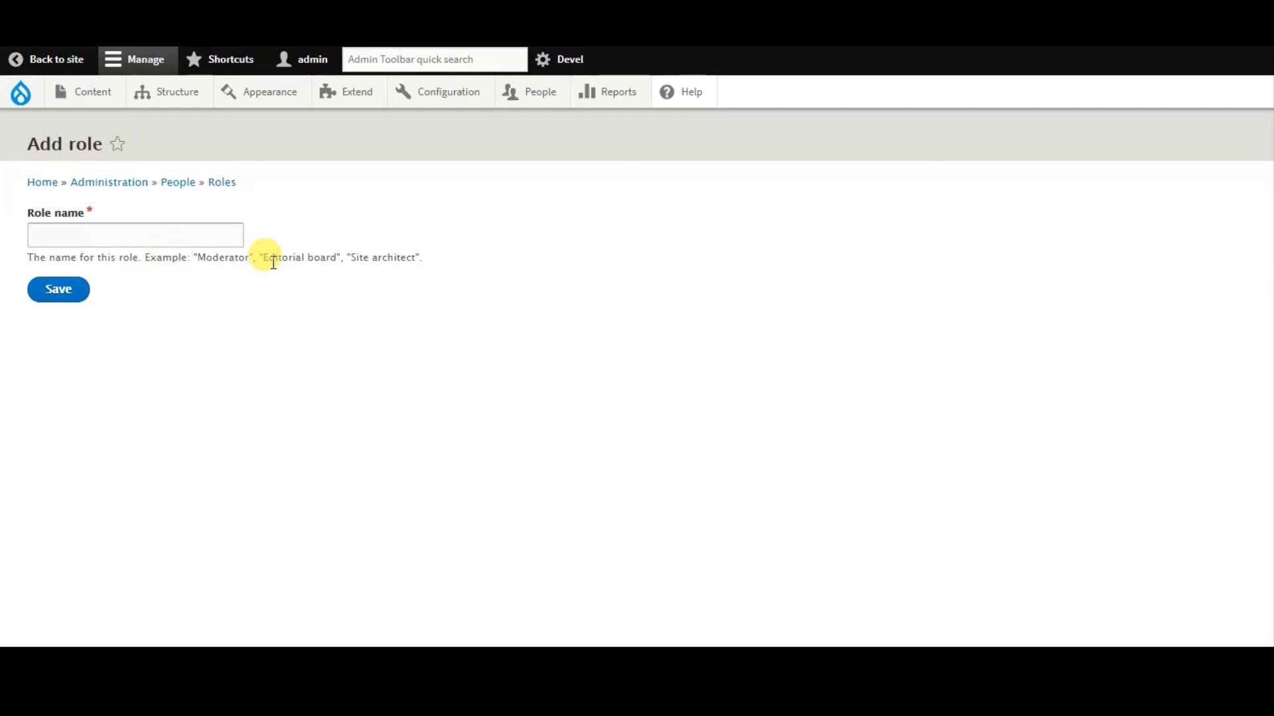
{"action": "left_click", "coordinate": [189, 238]}
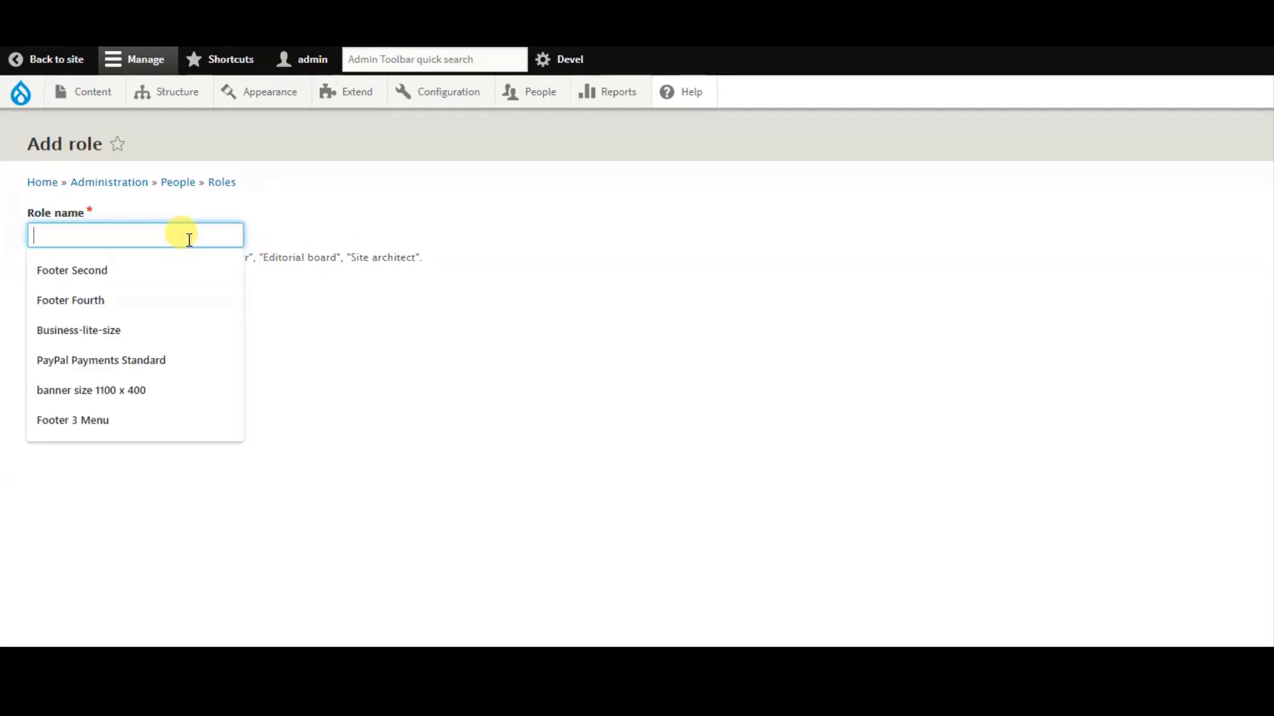
{"action": "type", "text": "blogger"}
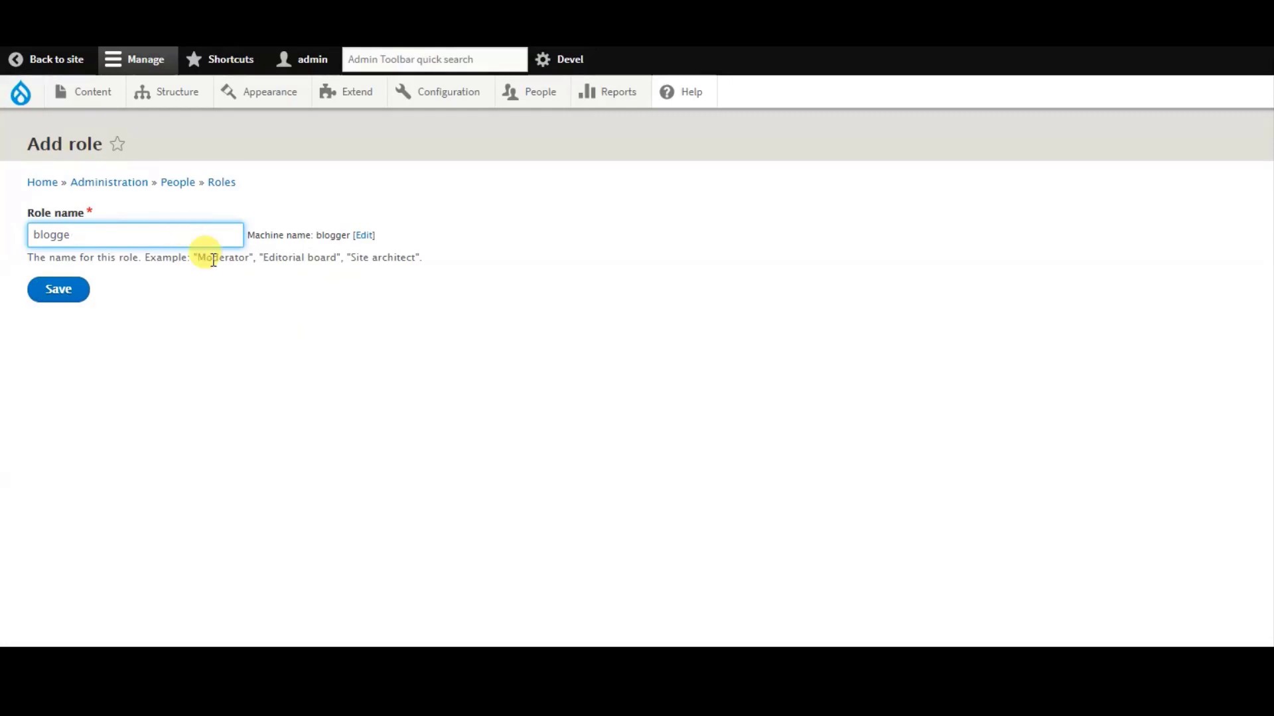
{"action": "key", "text": "BackSpace"}
{"action": "key", "text": "BackSpace"}
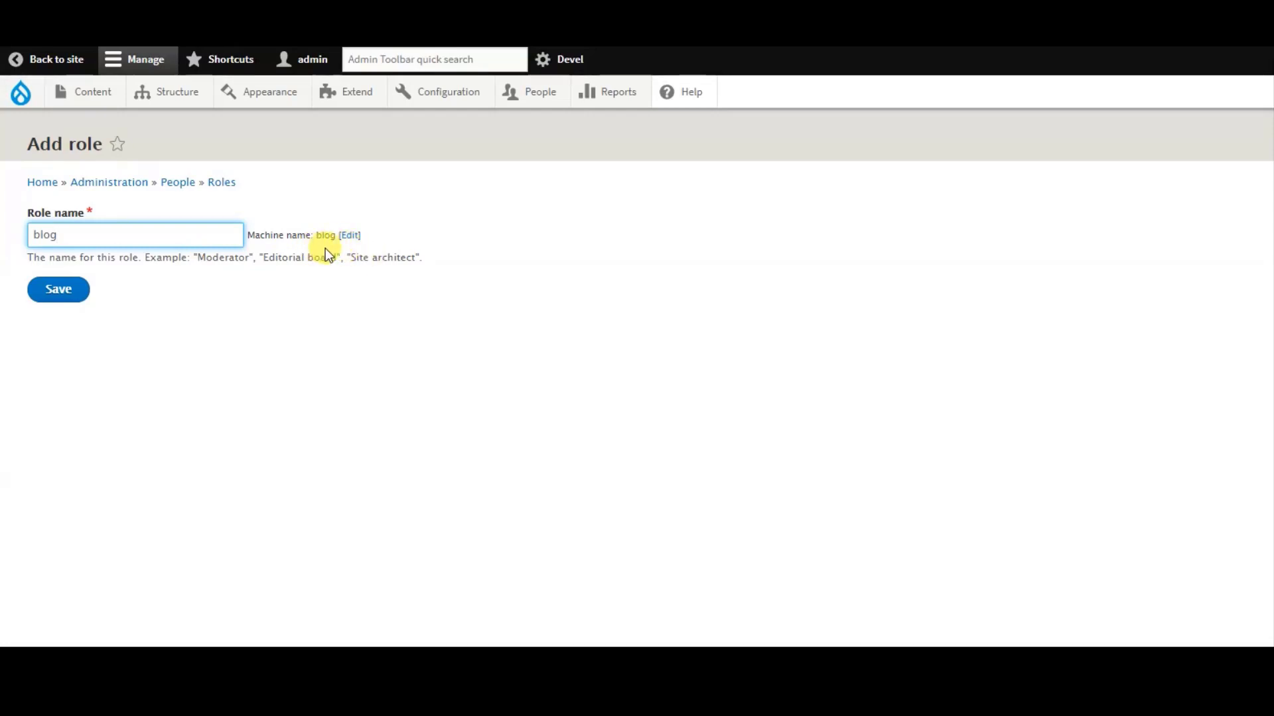
{"action": "type", "text": "er"}
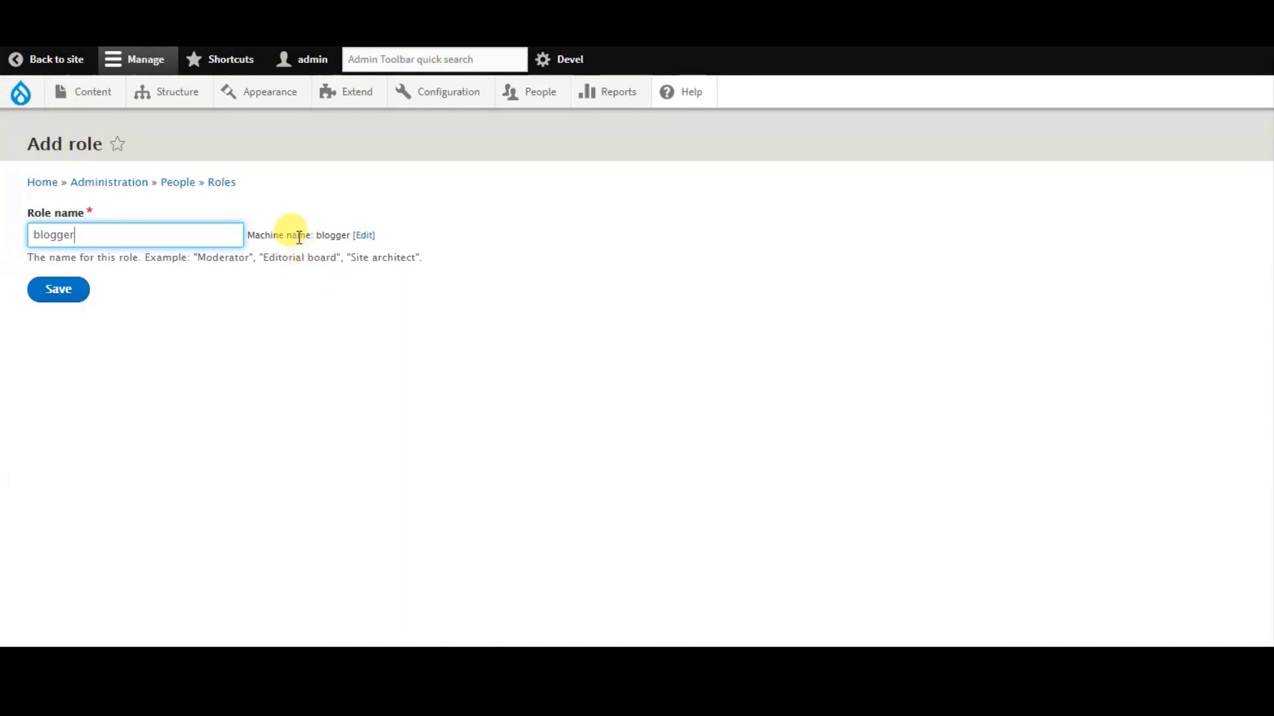
Save the blogger role and check it is listed sixth among the site's roles
{"action": "left_click", "coordinate": [67, 295]}
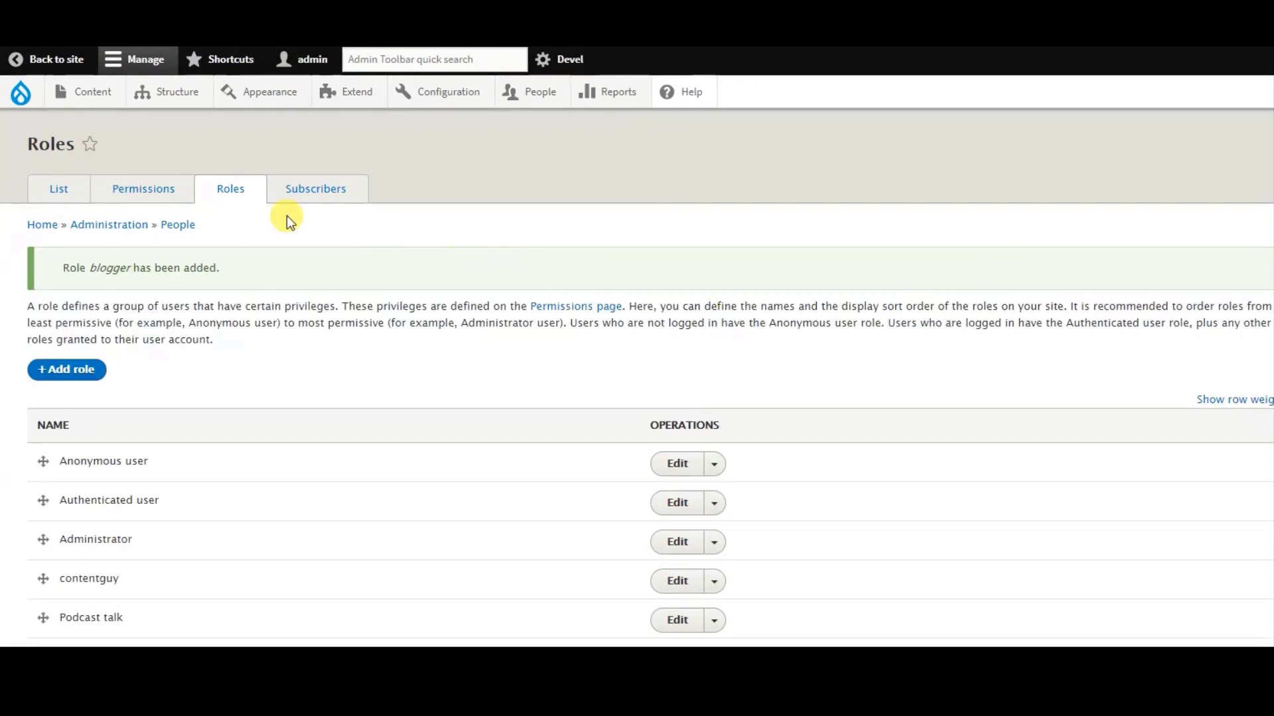
{"action": "left_click", "coordinate": [174, 198]}
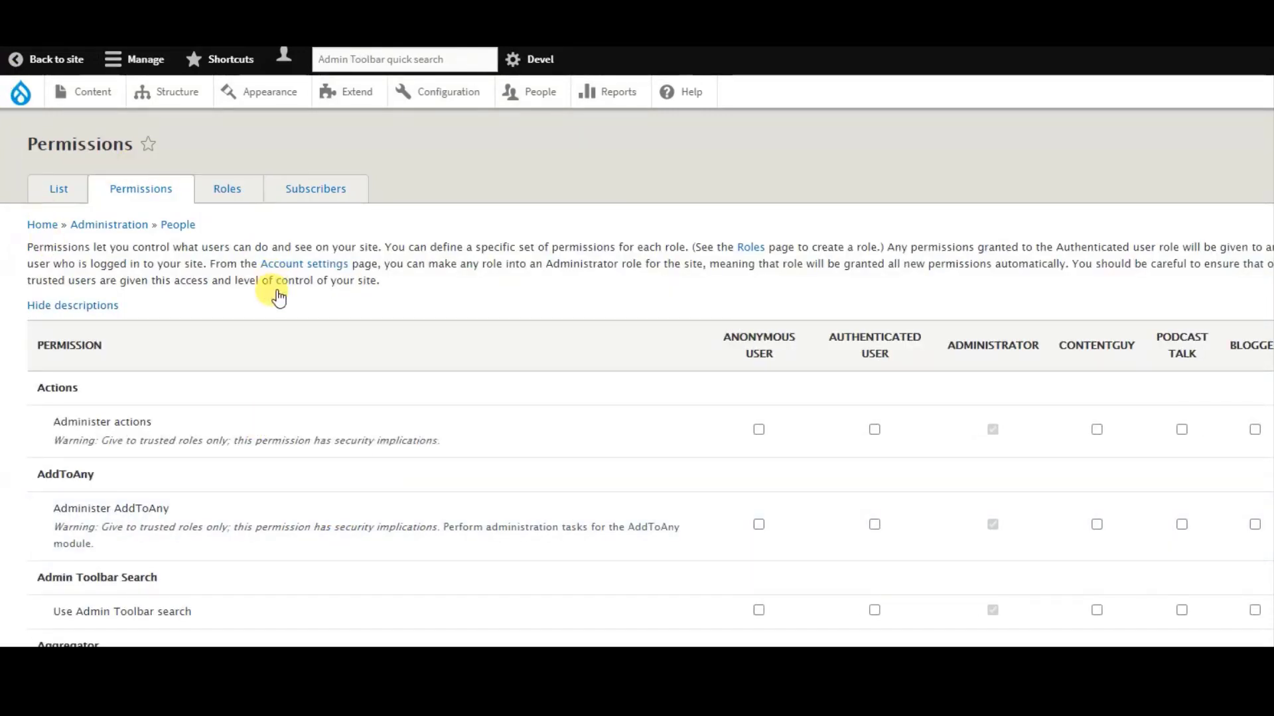
{"action": "key", "text": "alt+Left"}
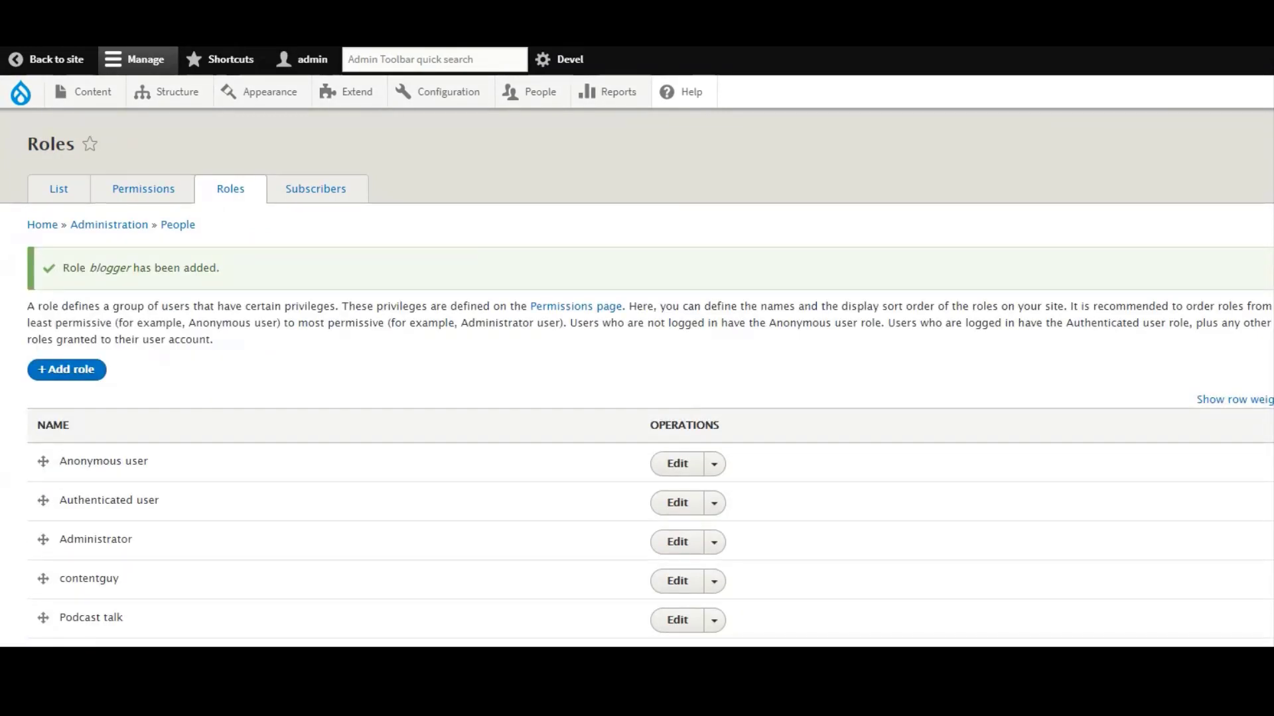
{"action": "scroll", "coordinate": [637, 362], "scroll_direction": "down", "scroll_amount": 1}
{"action": "scroll", "coordinate": [70, 423], "scroll_direction": "up", "scroll_amount": 1}
{"action": "scroll", "coordinate": [70, 424], "scroll_direction": "down", "scroll_amount": 1}
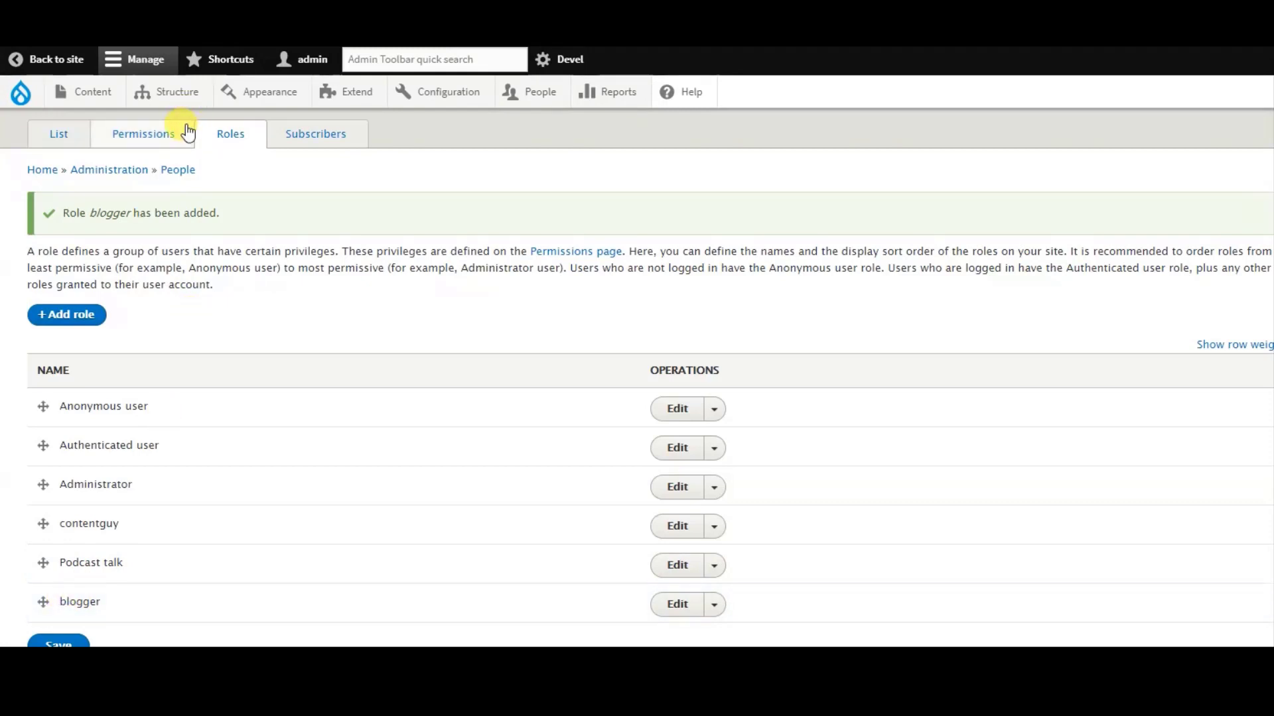
Tick 'Skip CAPTCHA' and 'Edit own comments' in the Blogger permissions column
{"action": "left_click", "coordinate": [165, 134]}
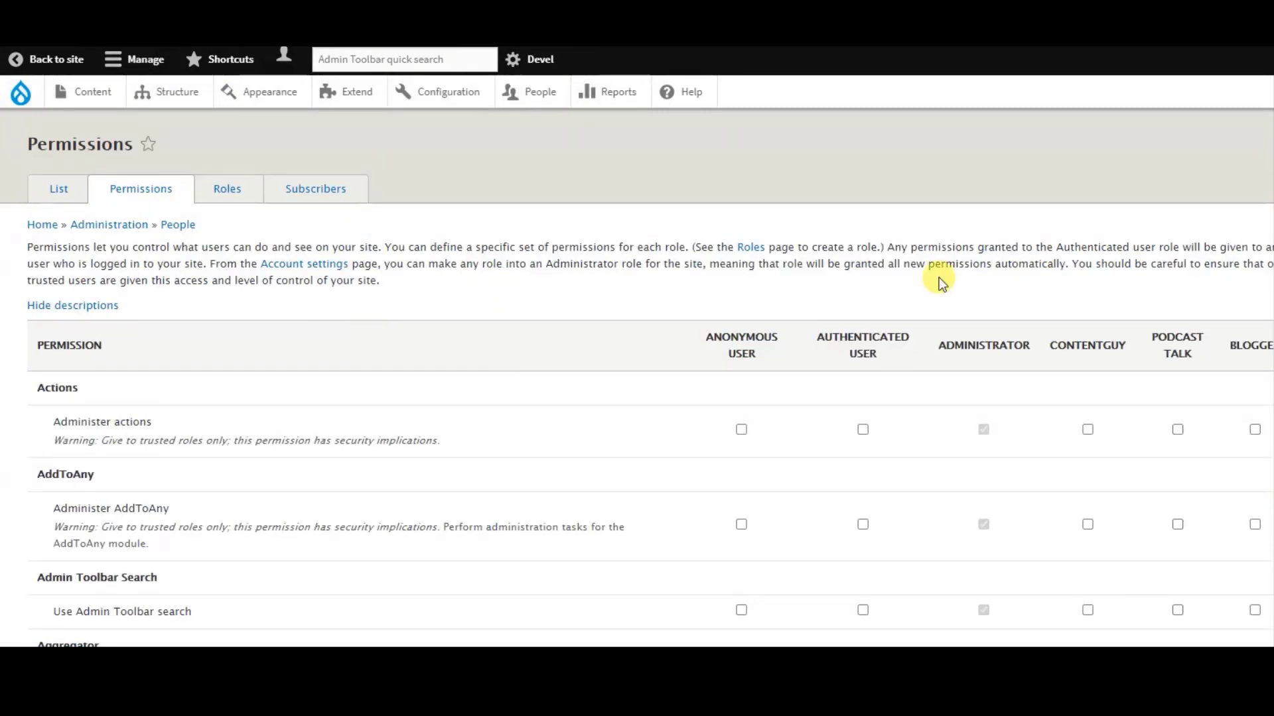
{"action": "scroll", "coordinate": [941, 283], "scroll_direction": "down", "scroll_amount": 3}
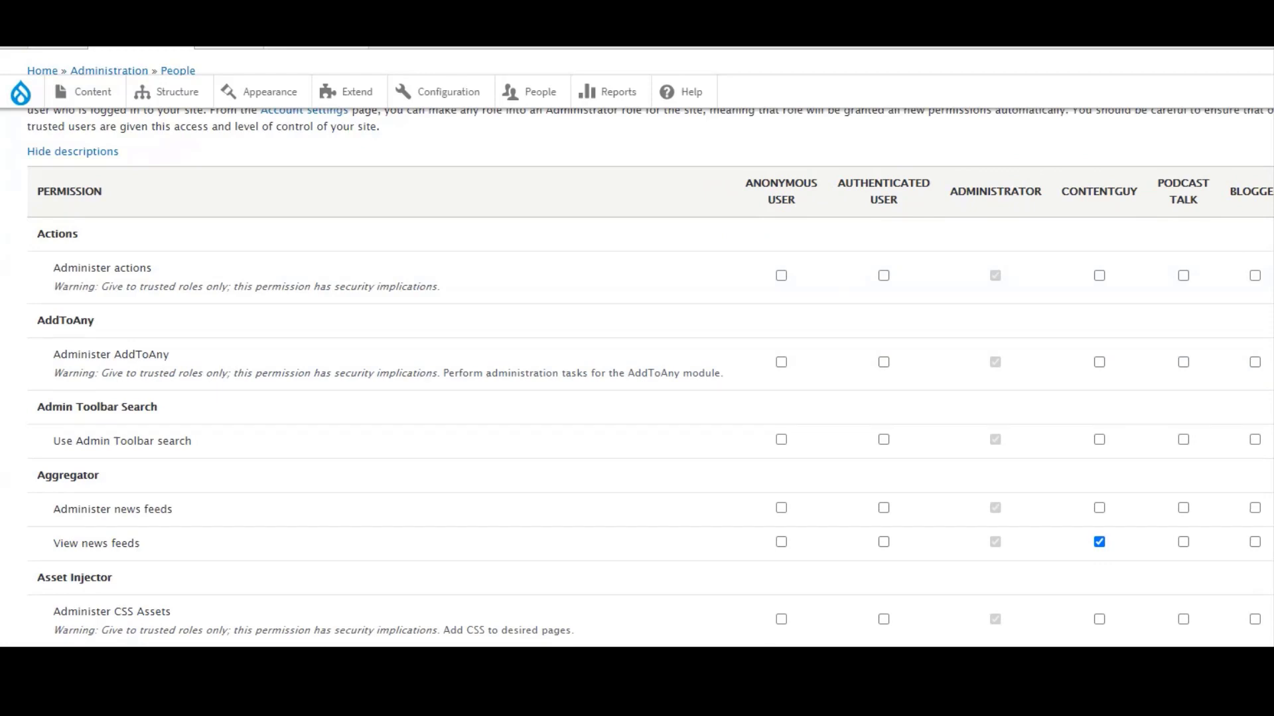
{"action": "scroll", "coordinate": [637, 371], "scroll_direction": "down", "scroll_amount": 4}
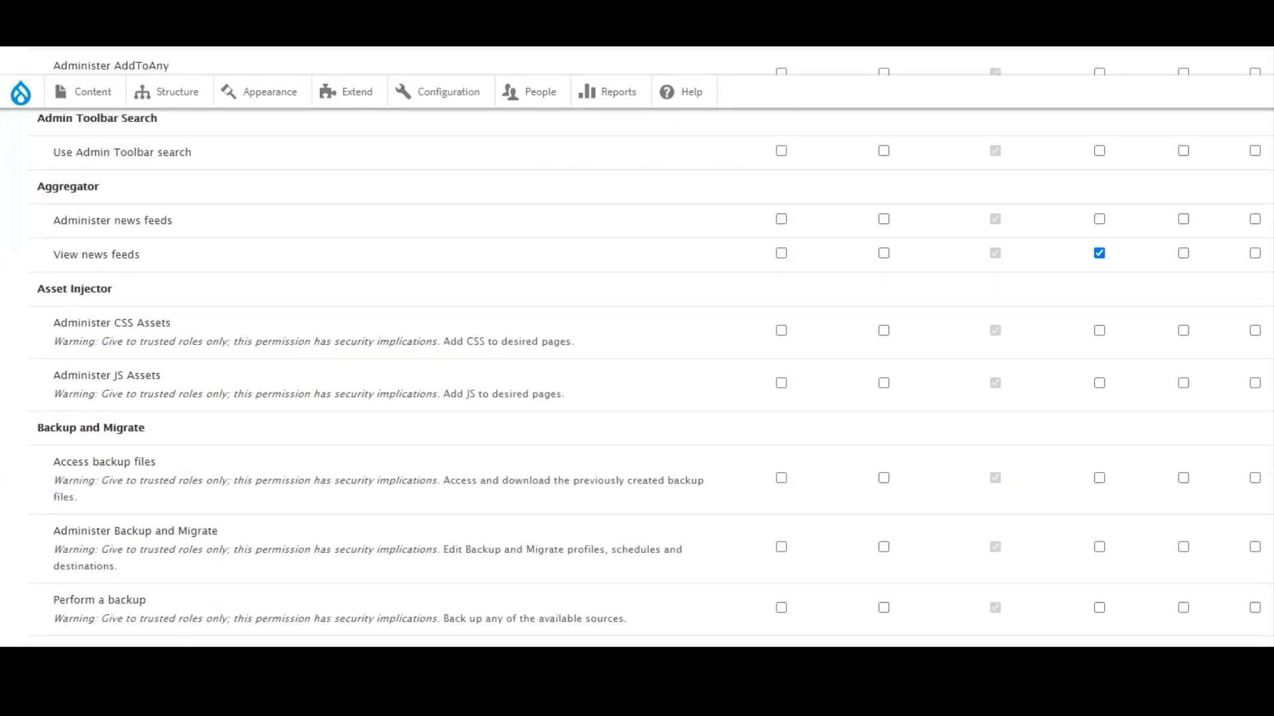
{"action": "scroll", "coordinate": [637, 372], "scroll_direction": "down", "scroll_amount": 3}
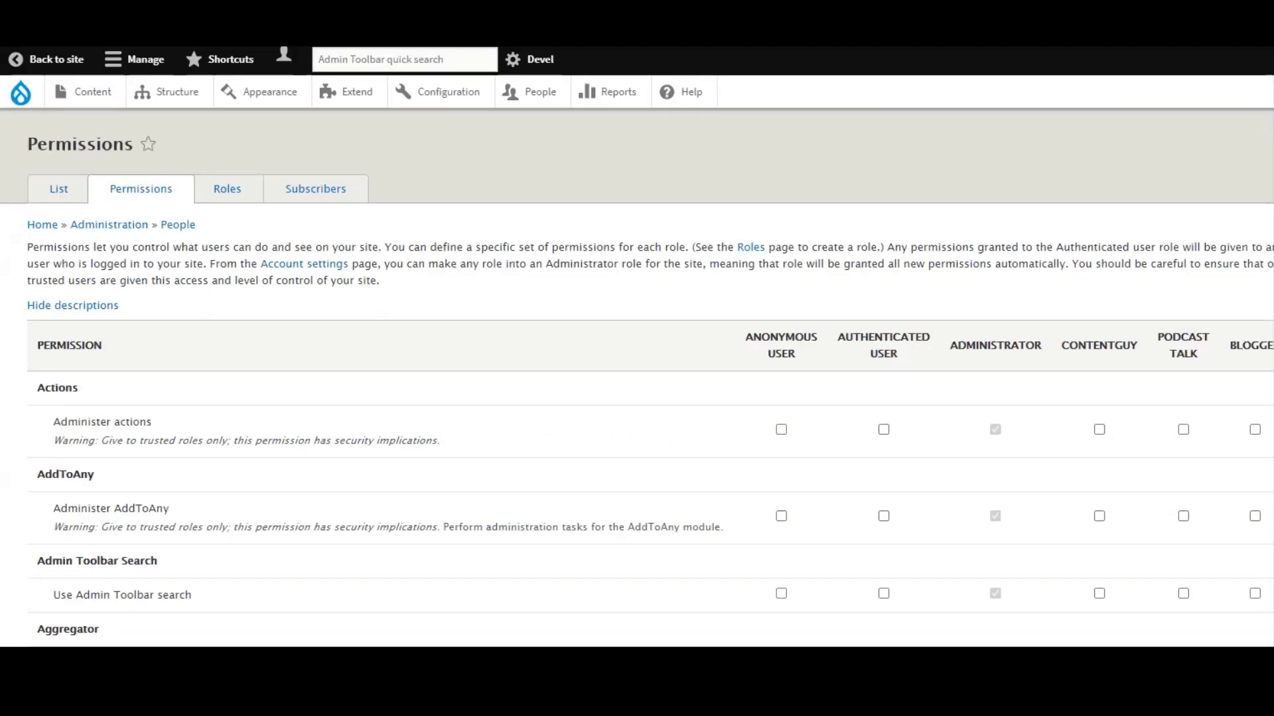
{"action": "scroll", "coordinate": [636, 372], "scroll_direction": "down", "scroll_amount": 15}
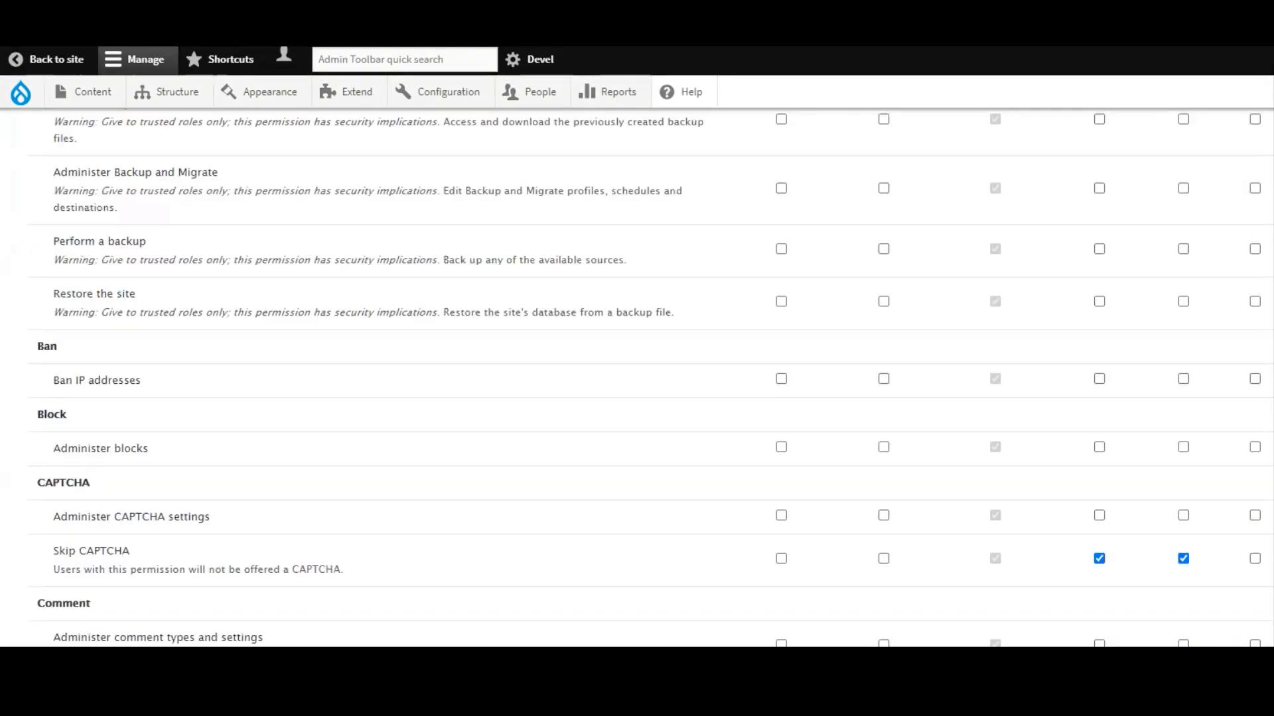
{"action": "scroll", "coordinate": [637, 371], "scroll_direction": "down", "scroll_amount": 3}
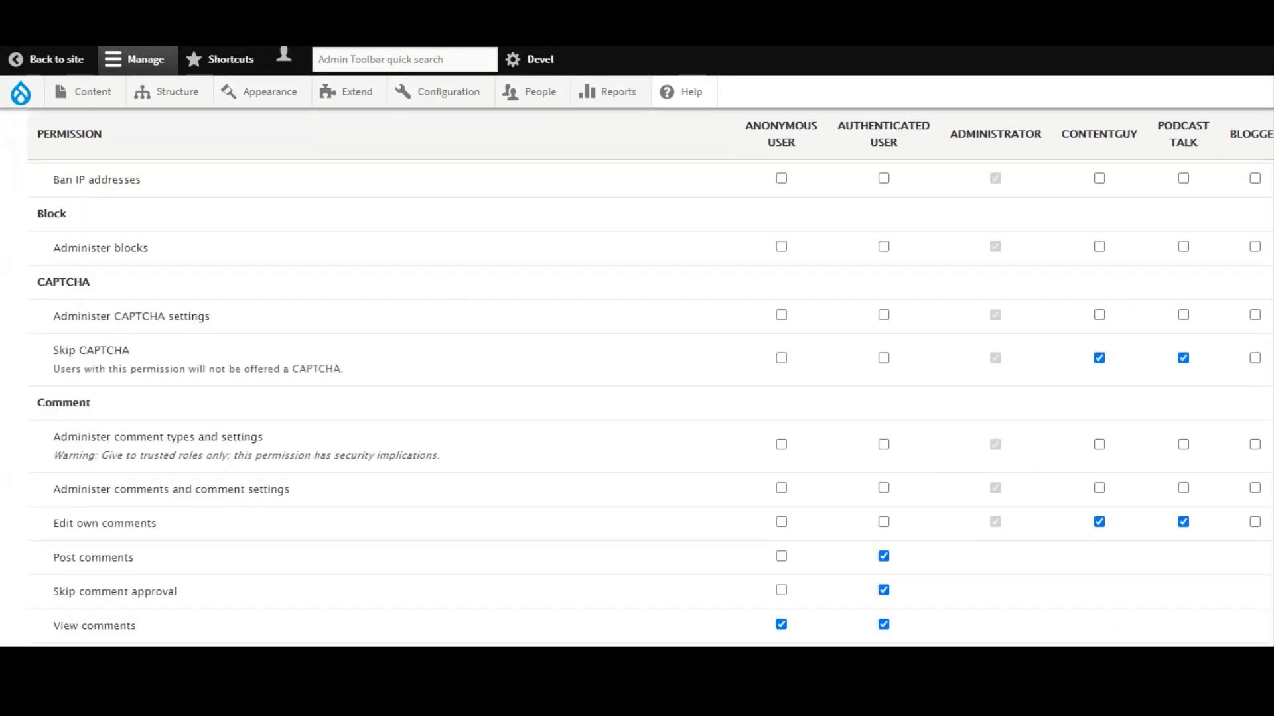
{"action": "left_click", "coordinate": [1254, 358]}
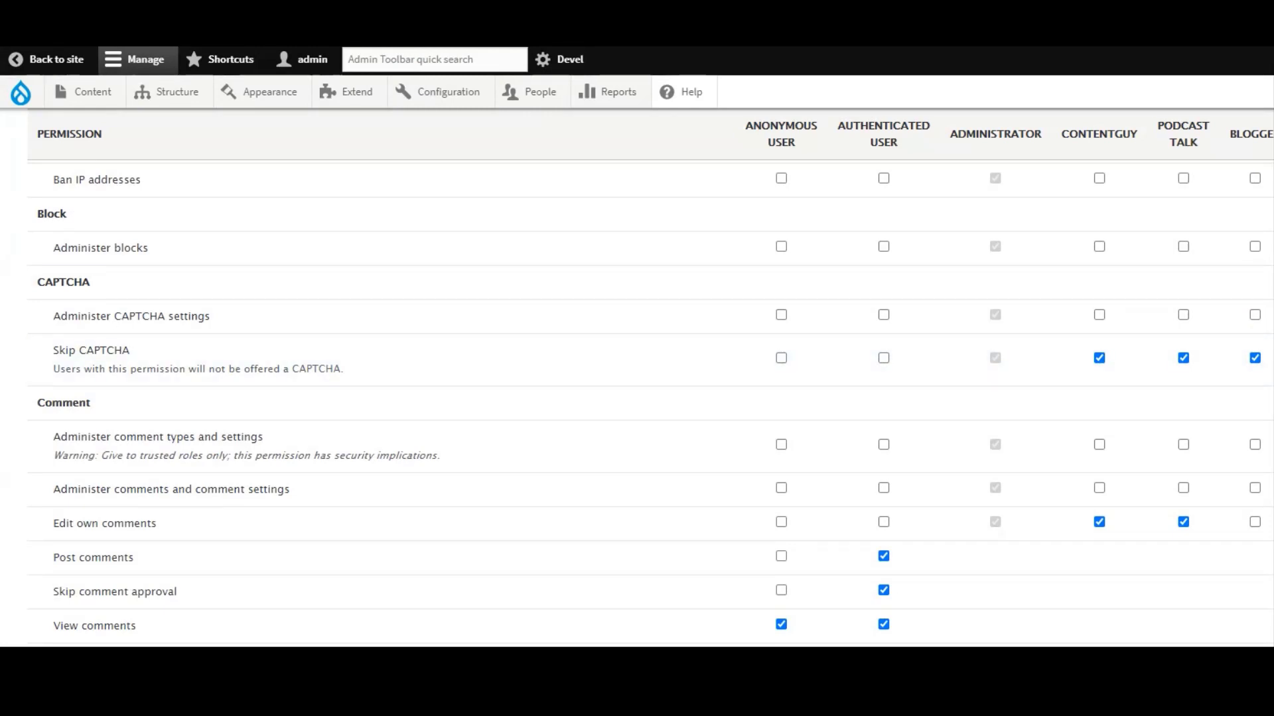
{"action": "scroll", "coordinate": [637, 372], "scroll_direction": "down", "scroll_amount": 3}
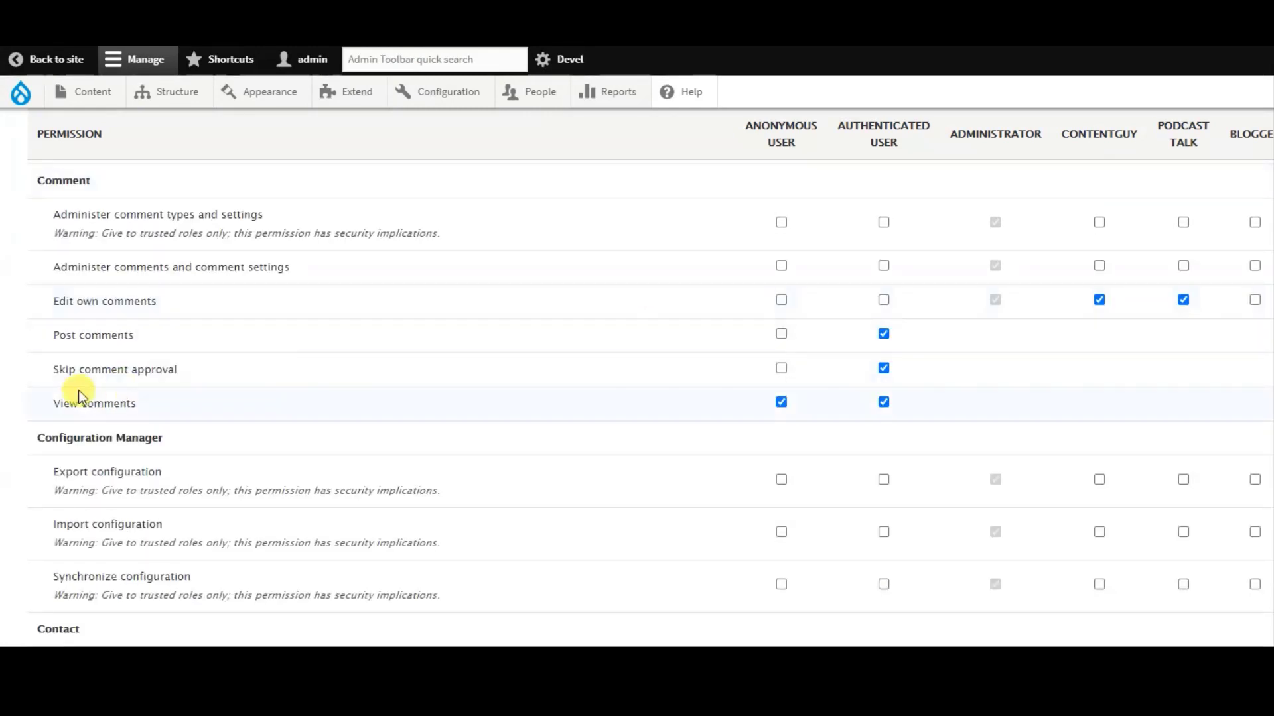
{"action": "left_click", "coordinate": [1254, 301]}
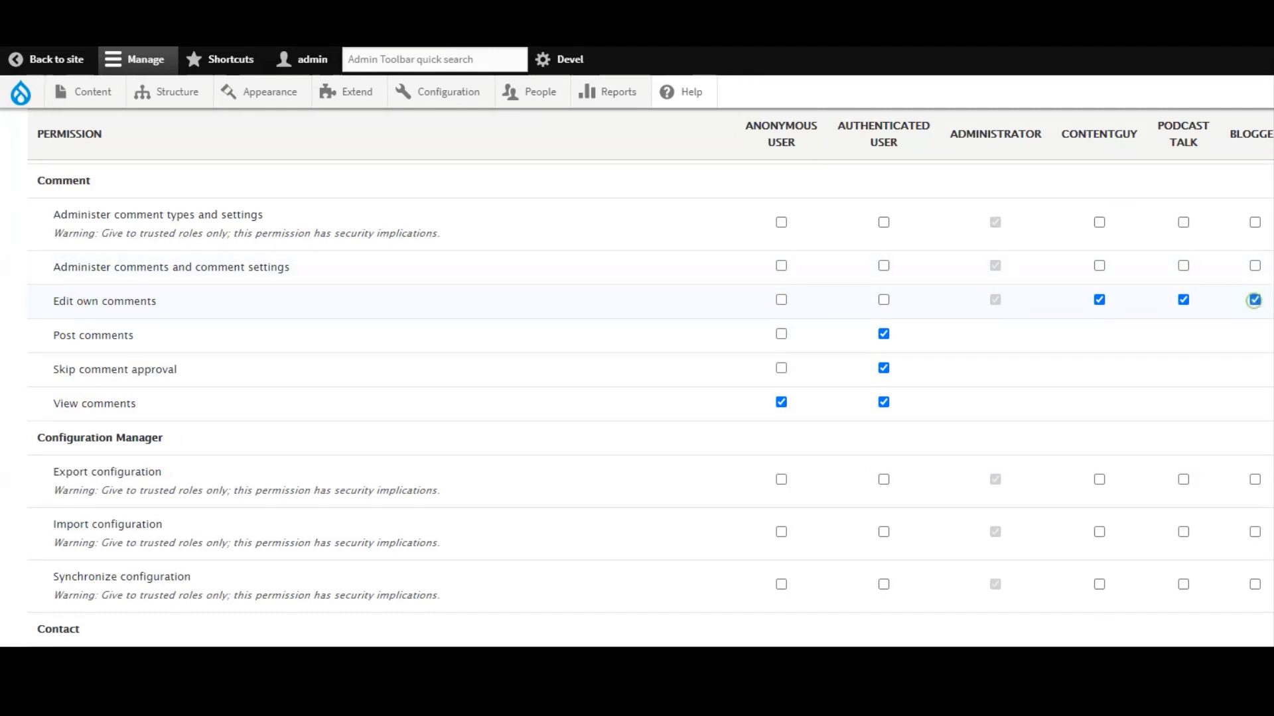
{"action": "scroll", "coordinate": [637, 372], "scroll_direction": "down", "scroll_amount": 3}
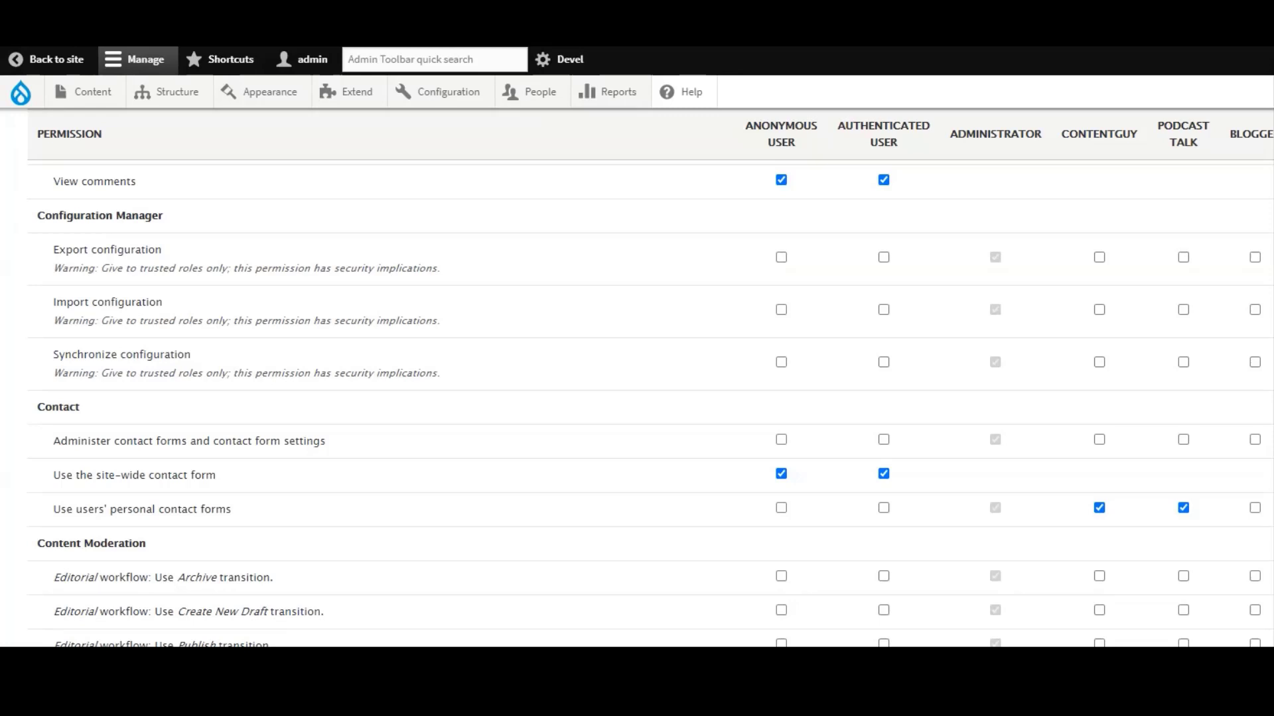
{"action": "scroll", "coordinate": [637, 398], "scroll_direction": "down", "scroll_amount": 1}
{"action": "scroll", "coordinate": [636, 398], "scroll_direction": "down", "scroll_amount": 1}
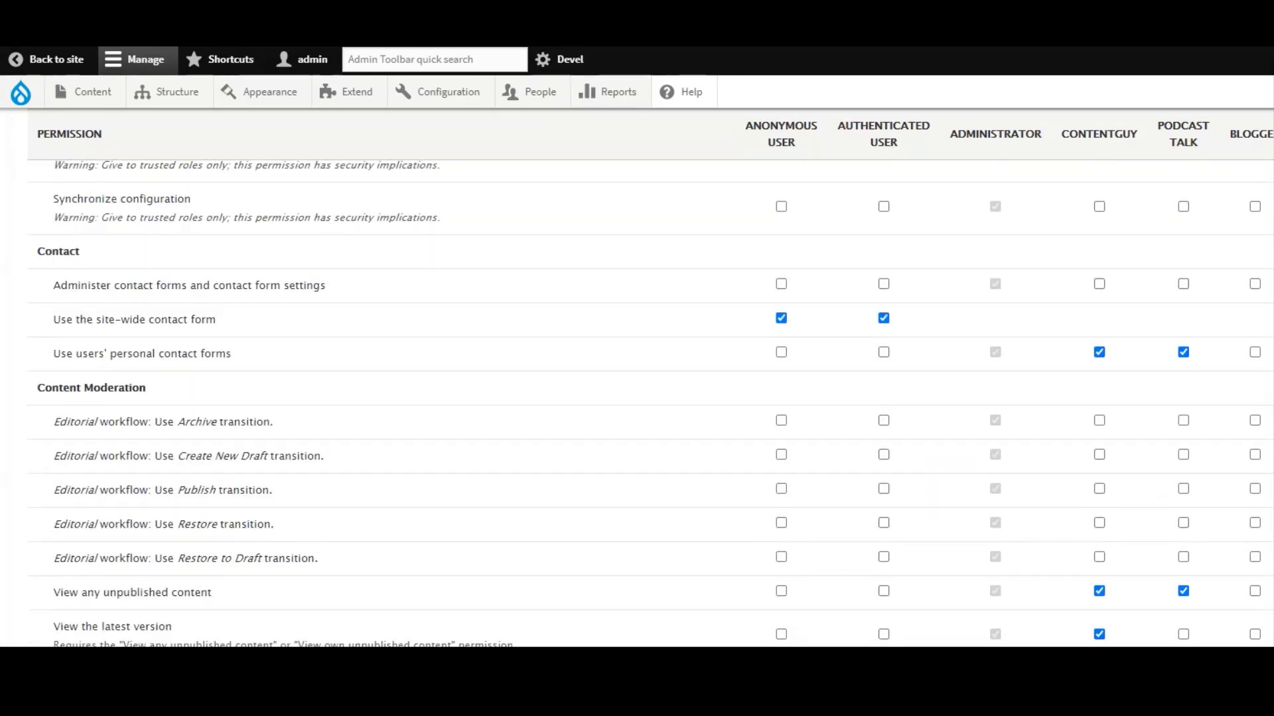
{"action": "scroll", "coordinate": [636, 398], "scroll_direction": "down", "scroll_amount": 3}
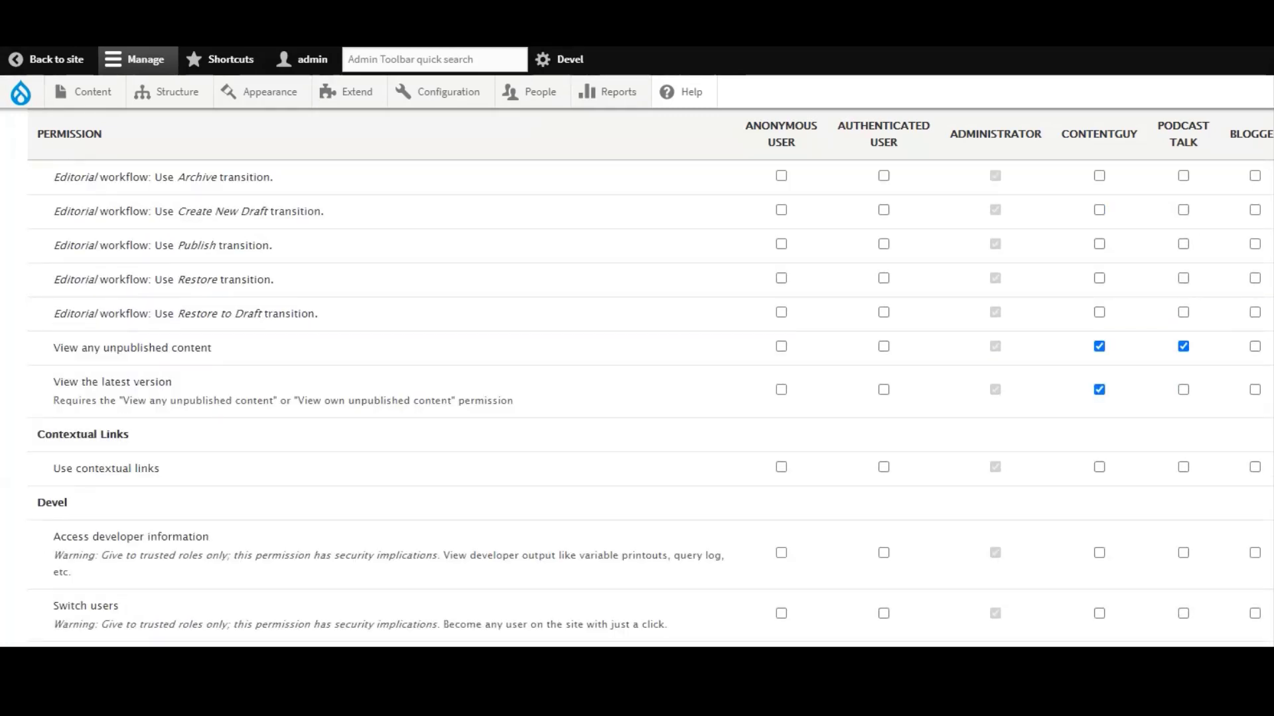
{"action": "scroll", "coordinate": [636, 398], "scroll_direction": "up", "scroll_amount": 2}
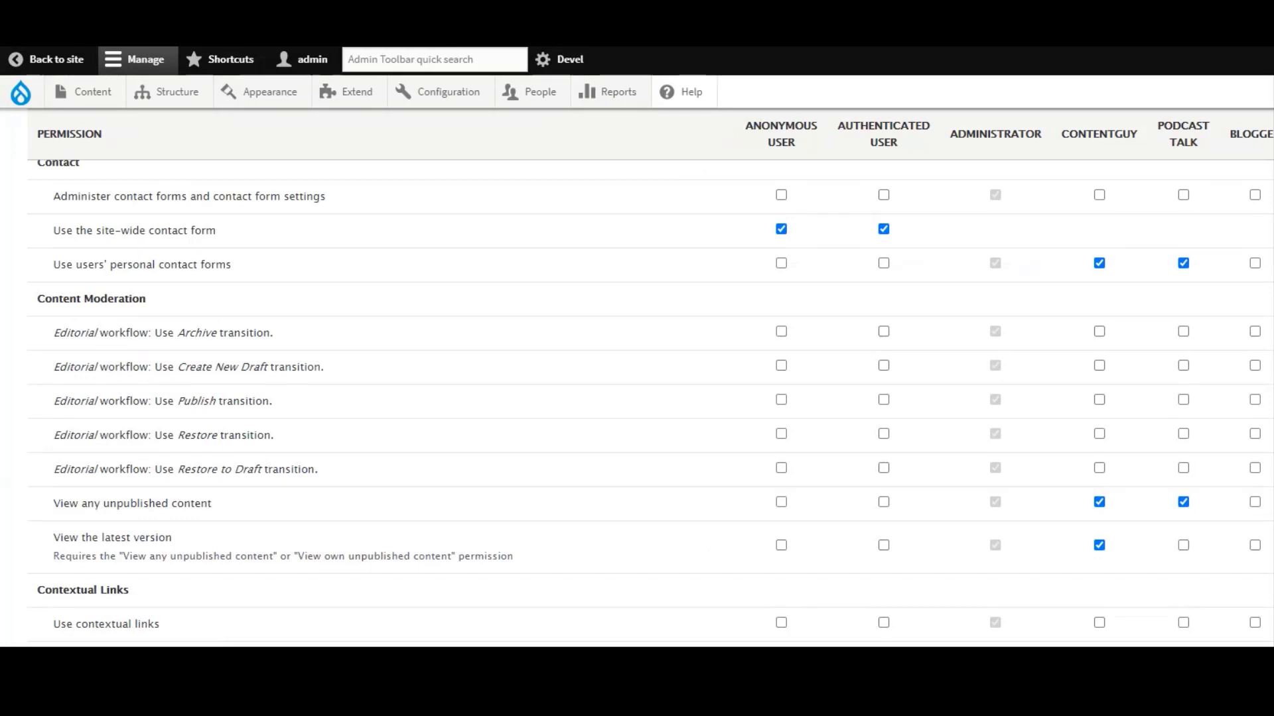
{"action": "scroll", "coordinate": [636, 398], "scroll_direction": "down", "scroll_amount": 3}
{"action": "scroll", "coordinate": [637, 398], "scroll_direction": "down", "scroll_amount": 1}
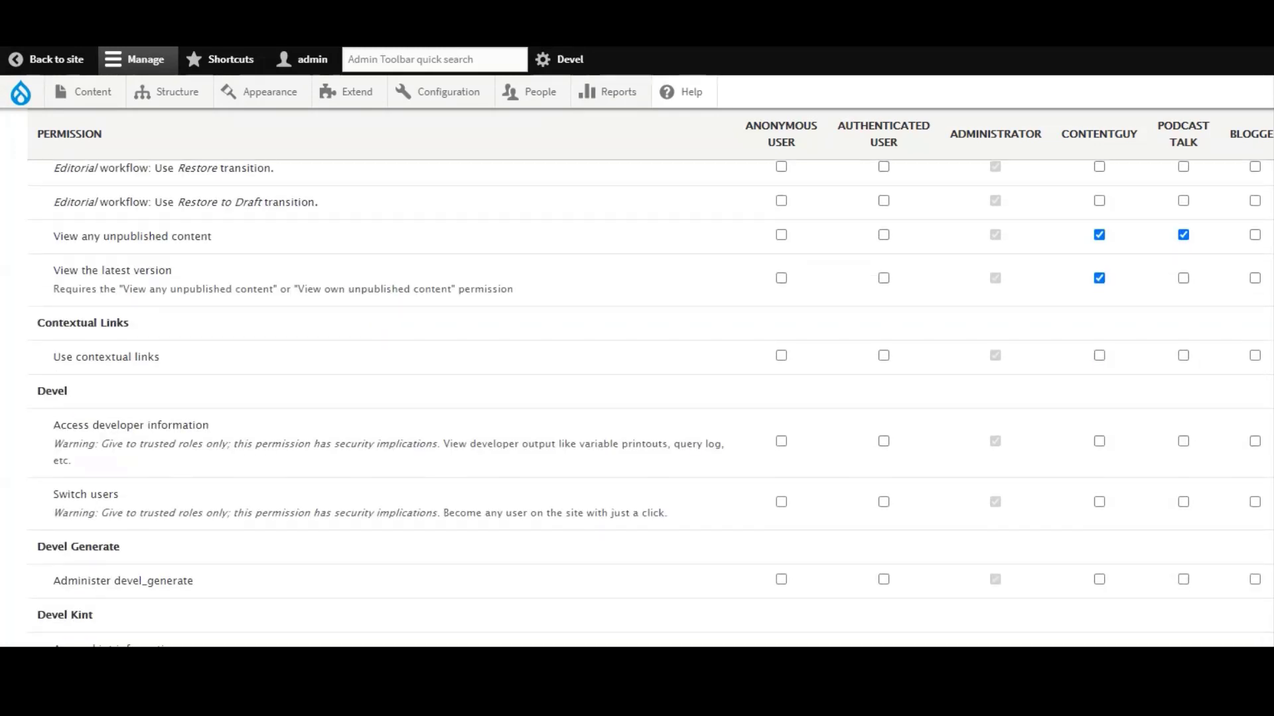
{"action": "scroll", "coordinate": [637, 398], "scroll_direction": "down", "scroll_amount": 5}
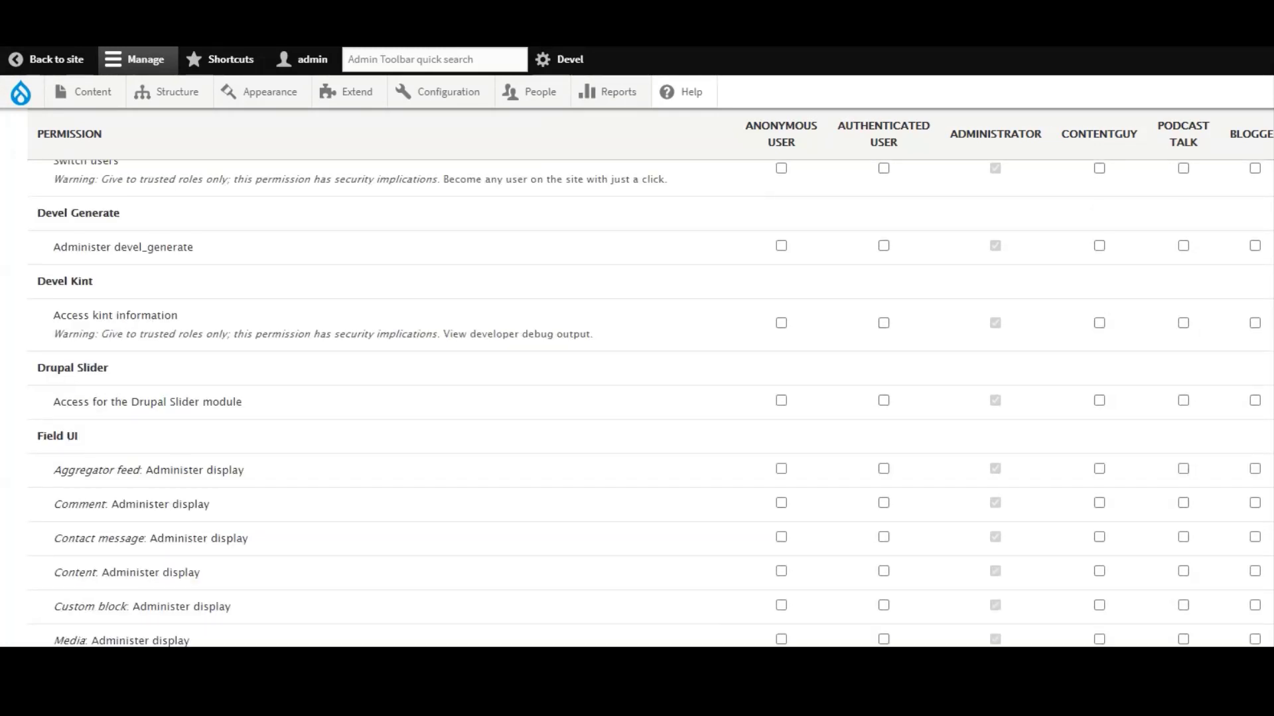
{"action": "scroll", "coordinate": [636, 398], "scroll_direction": "down", "scroll_amount": 5}
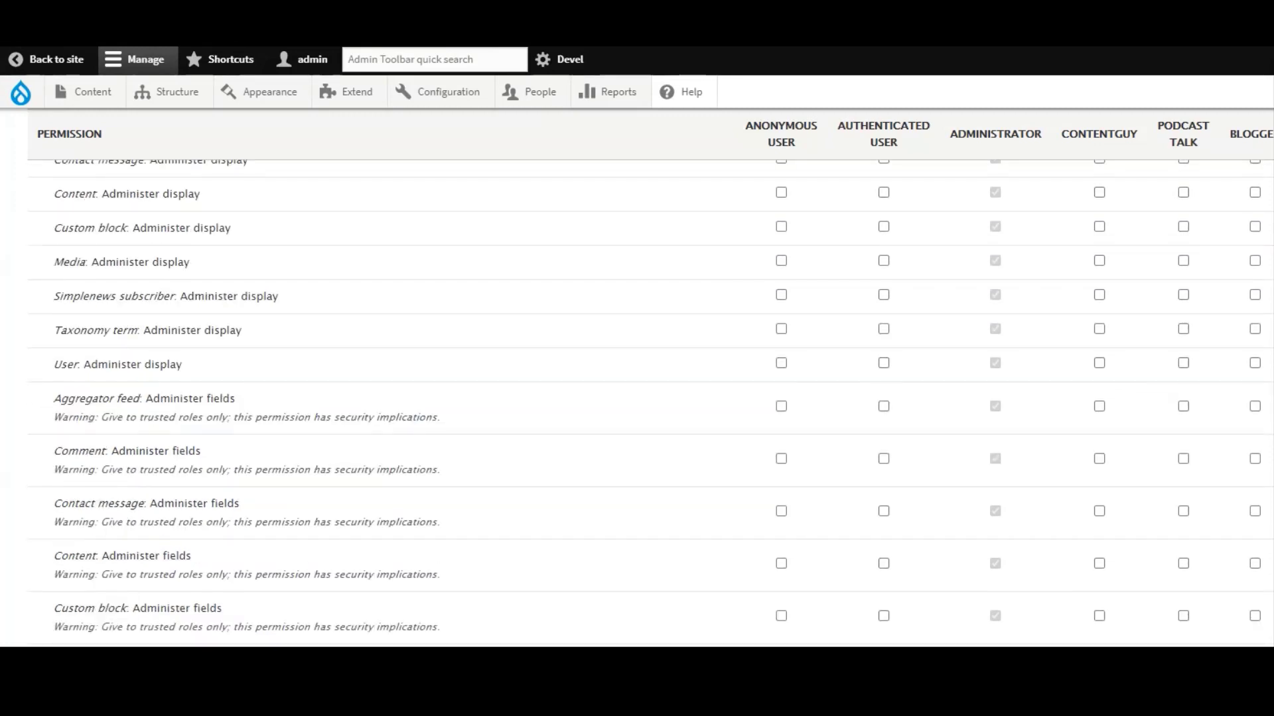
{"action": "scroll", "coordinate": [637, 398], "scroll_direction": "down", "scroll_amount": 15}
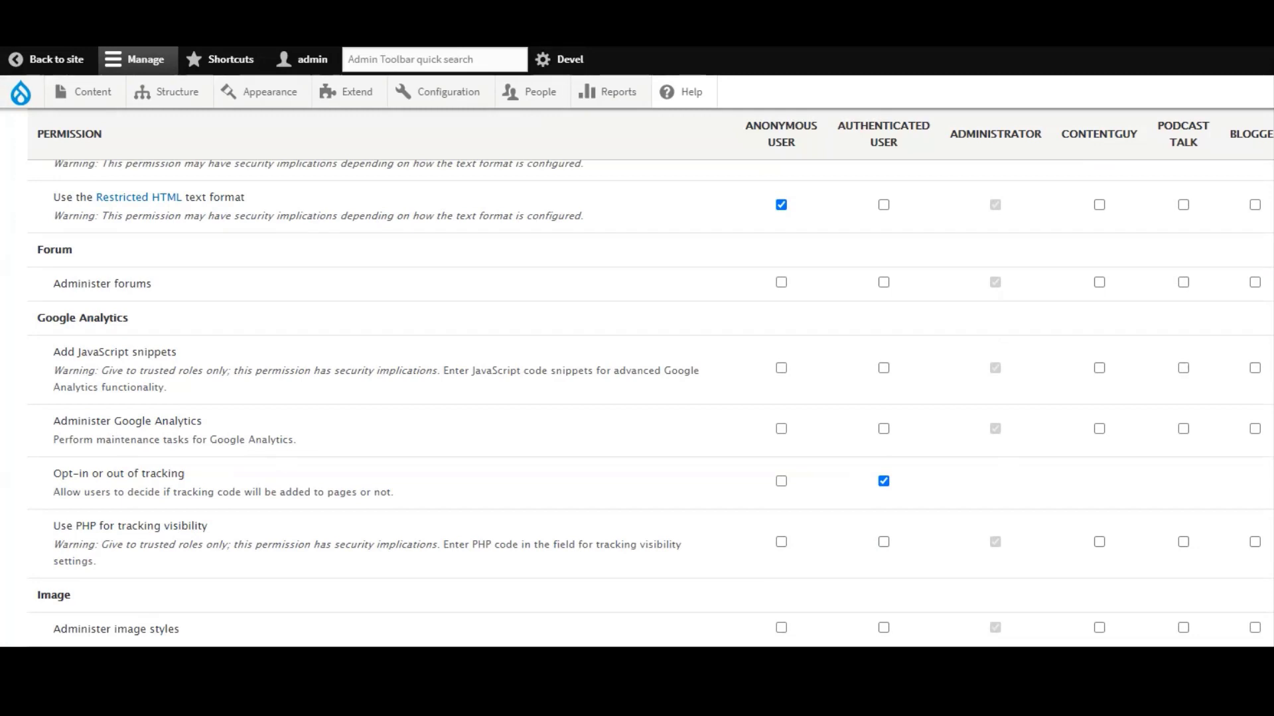
{"action": "scroll", "coordinate": [636, 398], "scroll_direction": "down", "scroll_amount": 7}
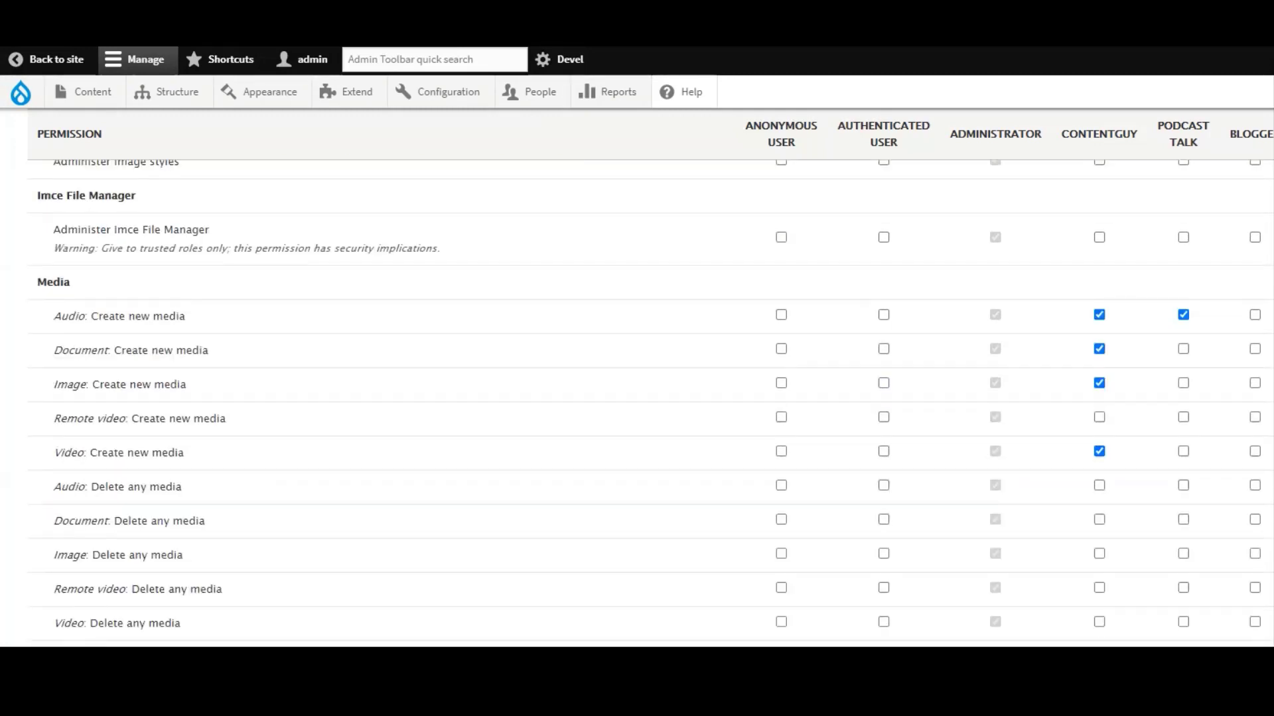
{"action": "scroll", "coordinate": [637, 398], "scroll_direction": "down", "scroll_amount": 1}
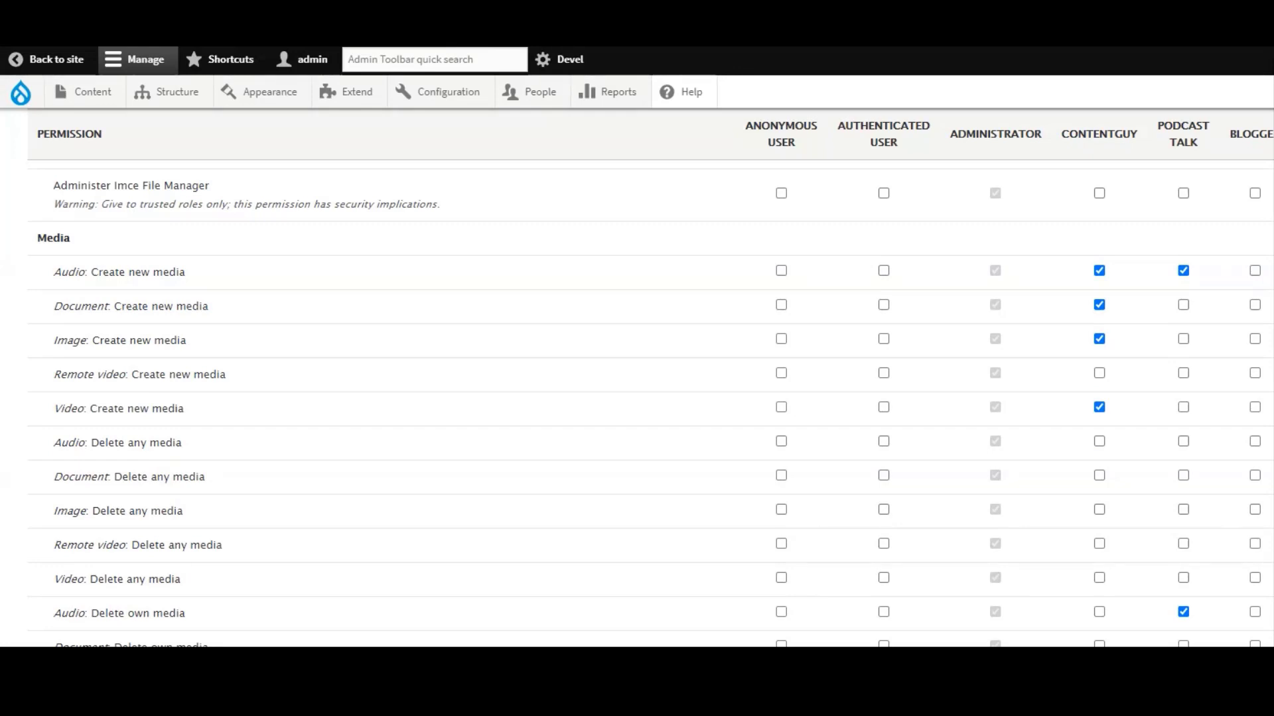
{"action": "scroll", "coordinate": [637, 398], "scroll_direction": "down", "scroll_amount": 2}
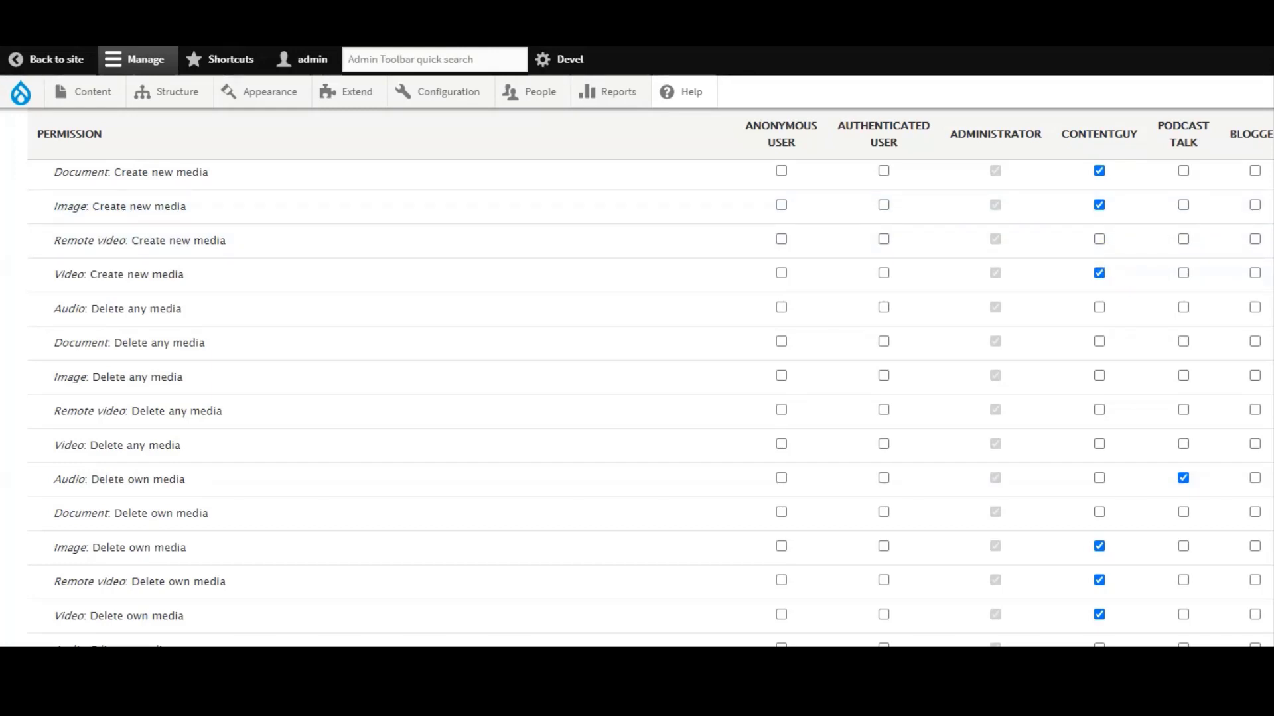
{"action": "scroll", "coordinate": [637, 378], "scroll_direction": "down", "scroll_amount": 10}
{"action": "scroll", "coordinate": [637, 378], "scroll_direction": "down", "scroll_amount": 2}
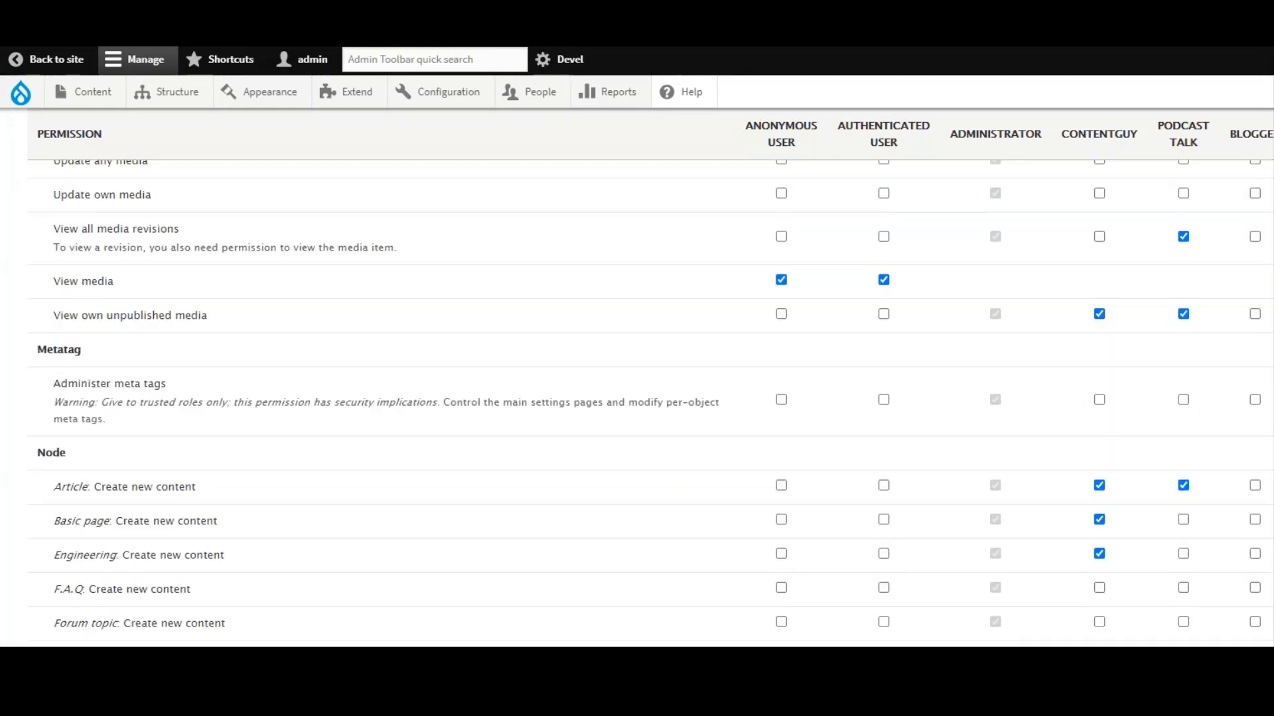
{"action": "scroll", "coordinate": [636, 398], "scroll_direction": "down", "scroll_amount": 2}
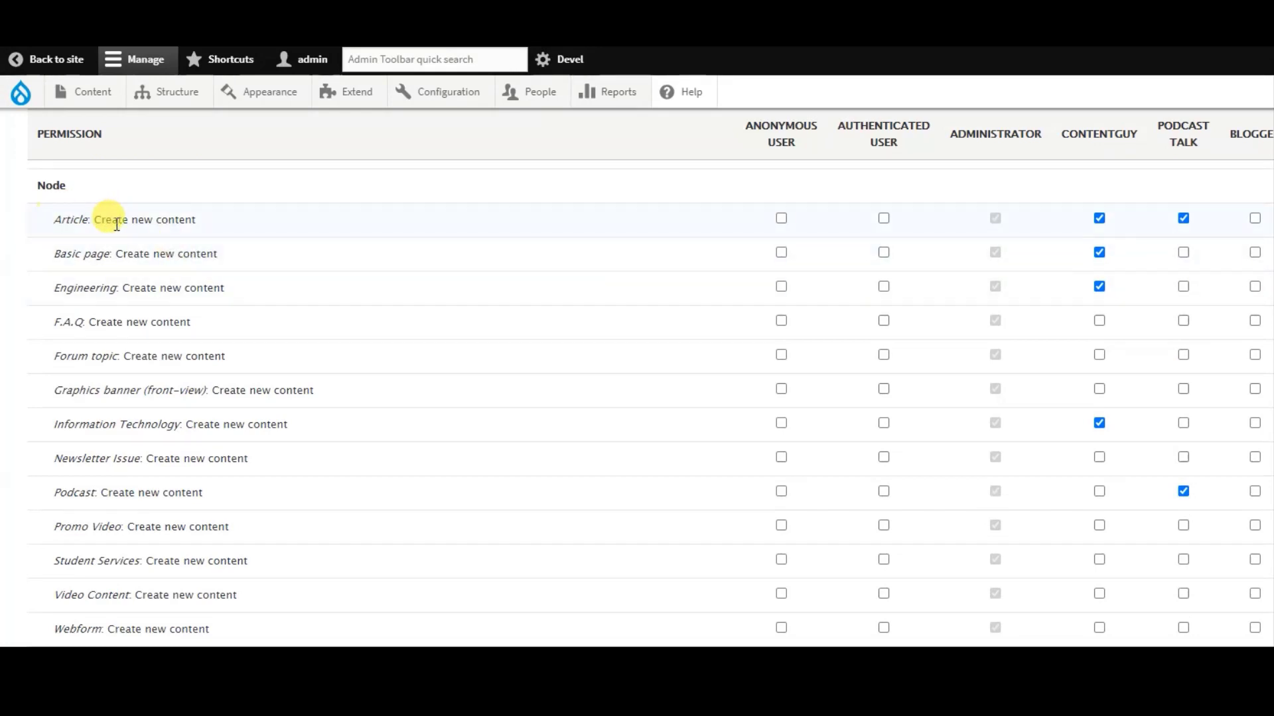
Tick Article: Create new content and Article: Delete own content for Blogger
{"action": "left_click", "coordinate": [1254, 220]}
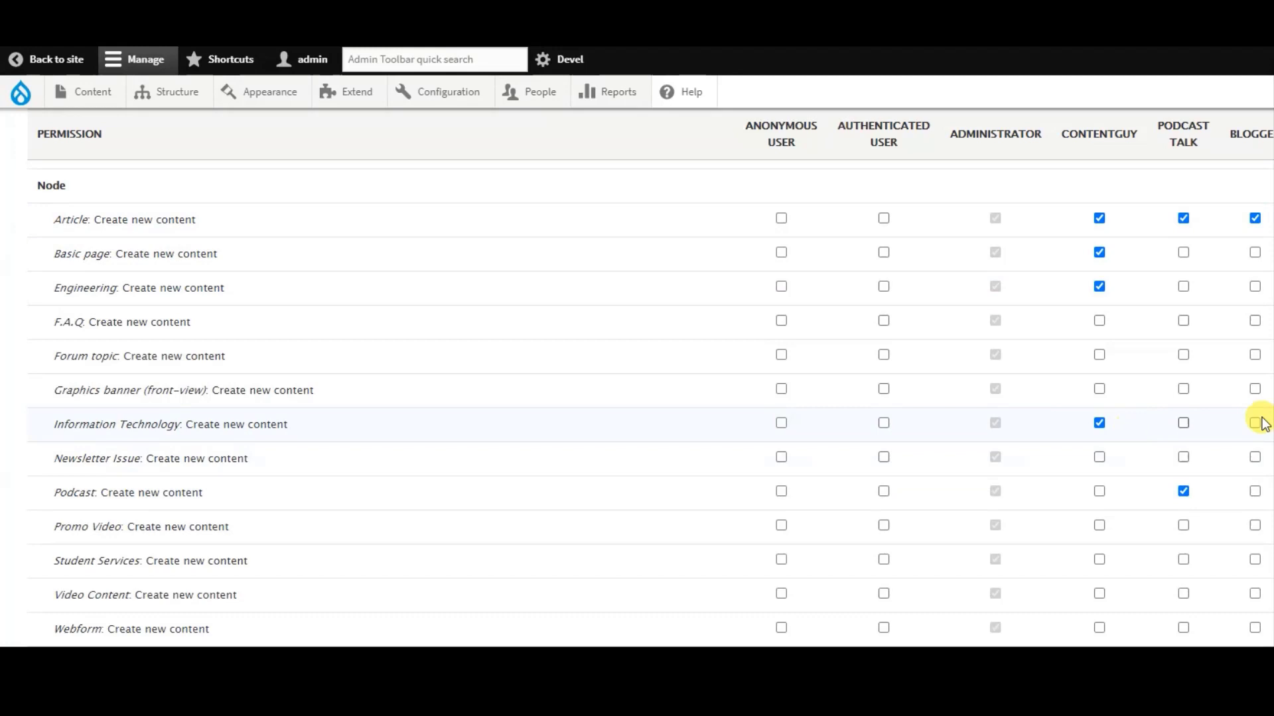
{"action": "scroll", "coordinate": [637, 398], "scroll_direction": "up", "scroll_amount": 1}
{"action": "scroll", "coordinate": [637, 398], "scroll_direction": "down", "scroll_amount": 4}
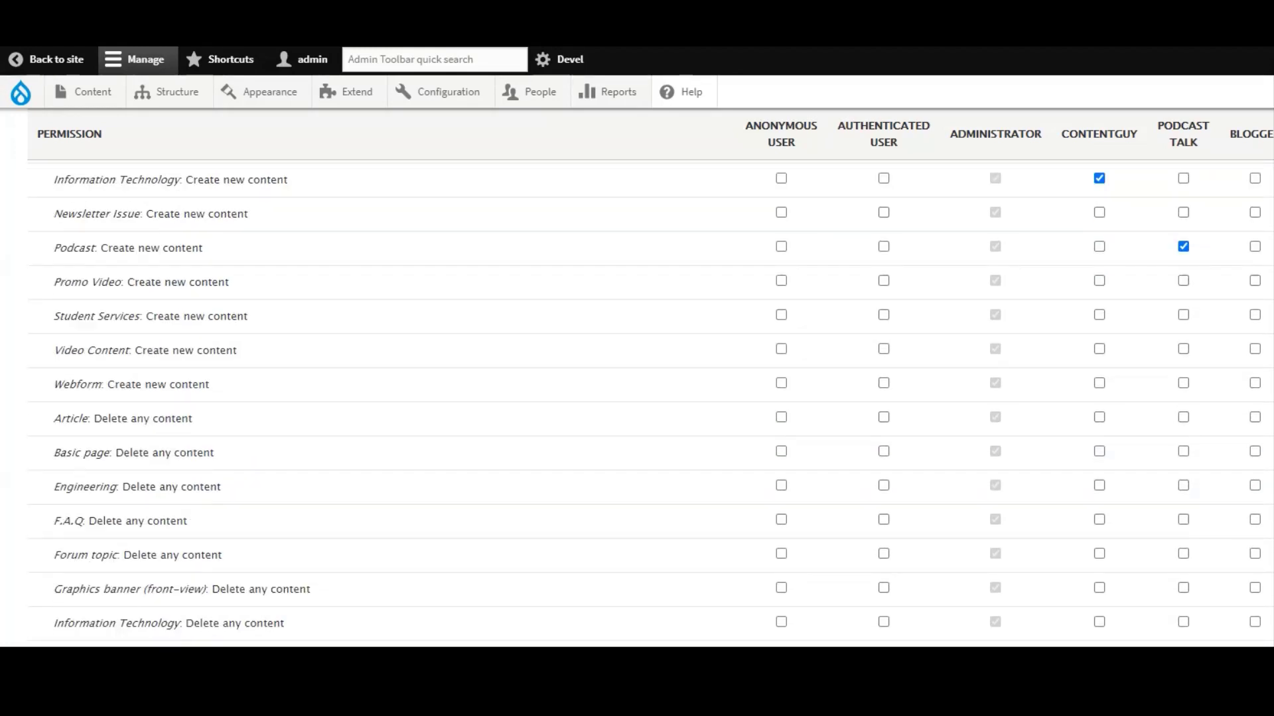
{"action": "scroll", "coordinate": [637, 398], "scroll_direction": "down", "scroll_amount": 1}
{"action": "scroll", "coordinate": [637, 398], "scroll_direction": "up", "scroll_amount": 7}
{"action": "scroll", "coordinate": [637, 398], "scroll_direction": "down", "scroll_amount": 2}
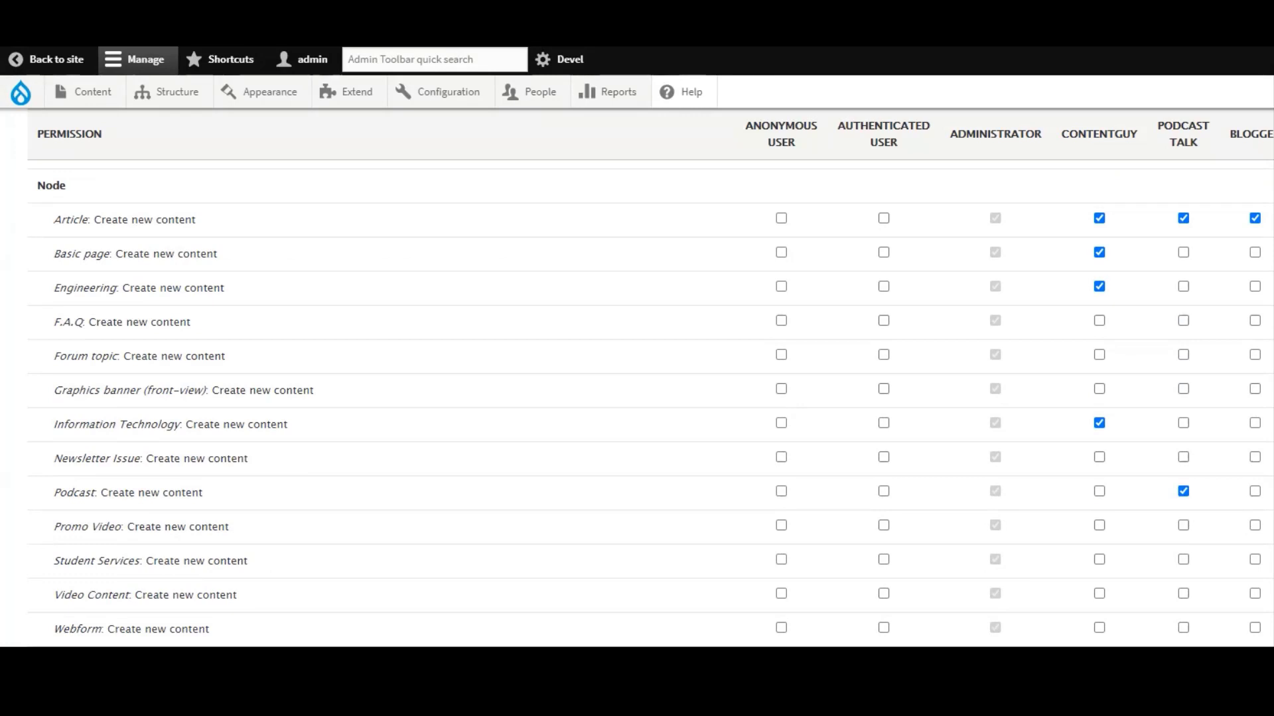
{"action": "scroll", "coordinate": [637, 398], "scroll_direction": "down", "scroll_amount": 7}
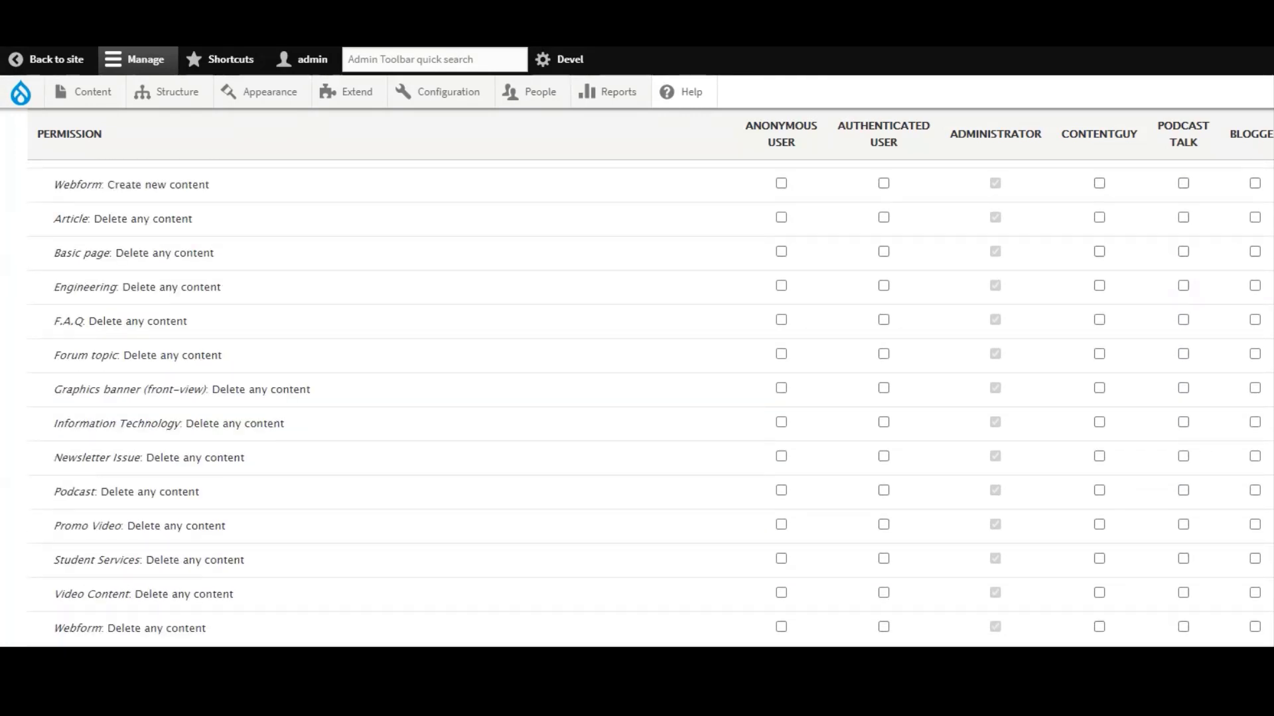
{"action": "scroll", "coordinate": [637, 398], "scroll_direction": "down", "scroll_amount": 2}
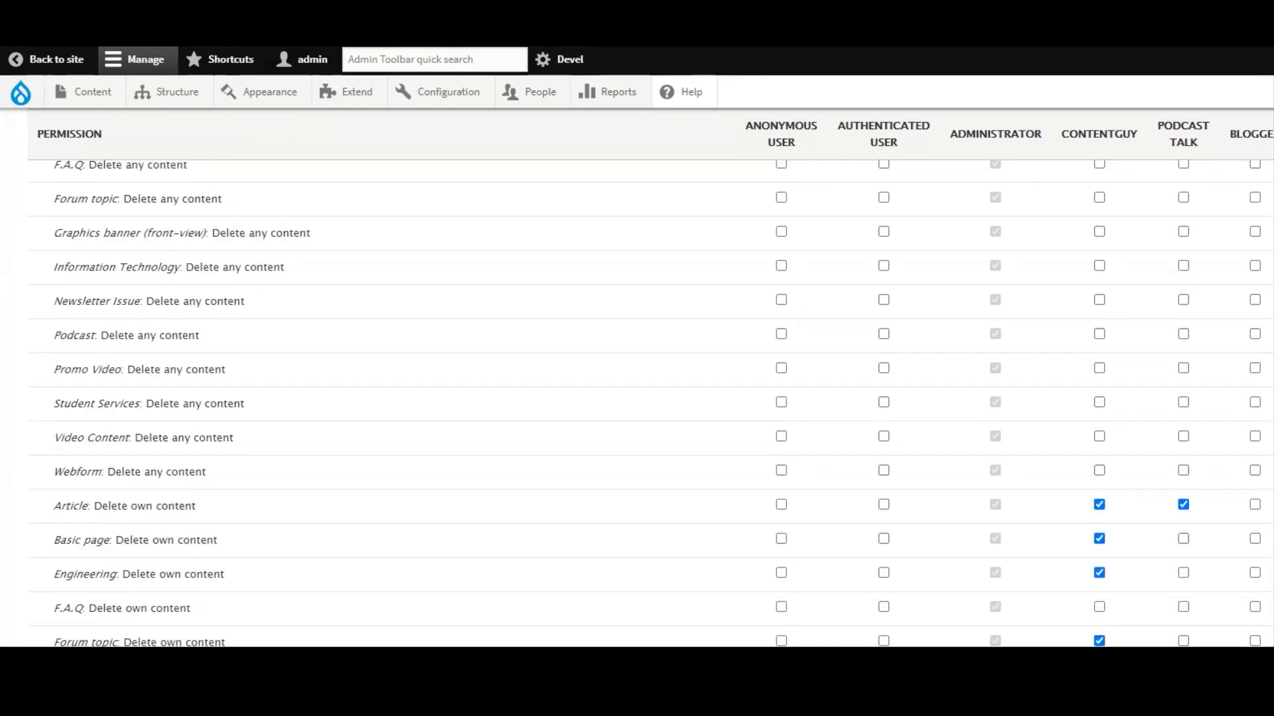
{"action": "left_click", "coordinate": [1254, 506]}
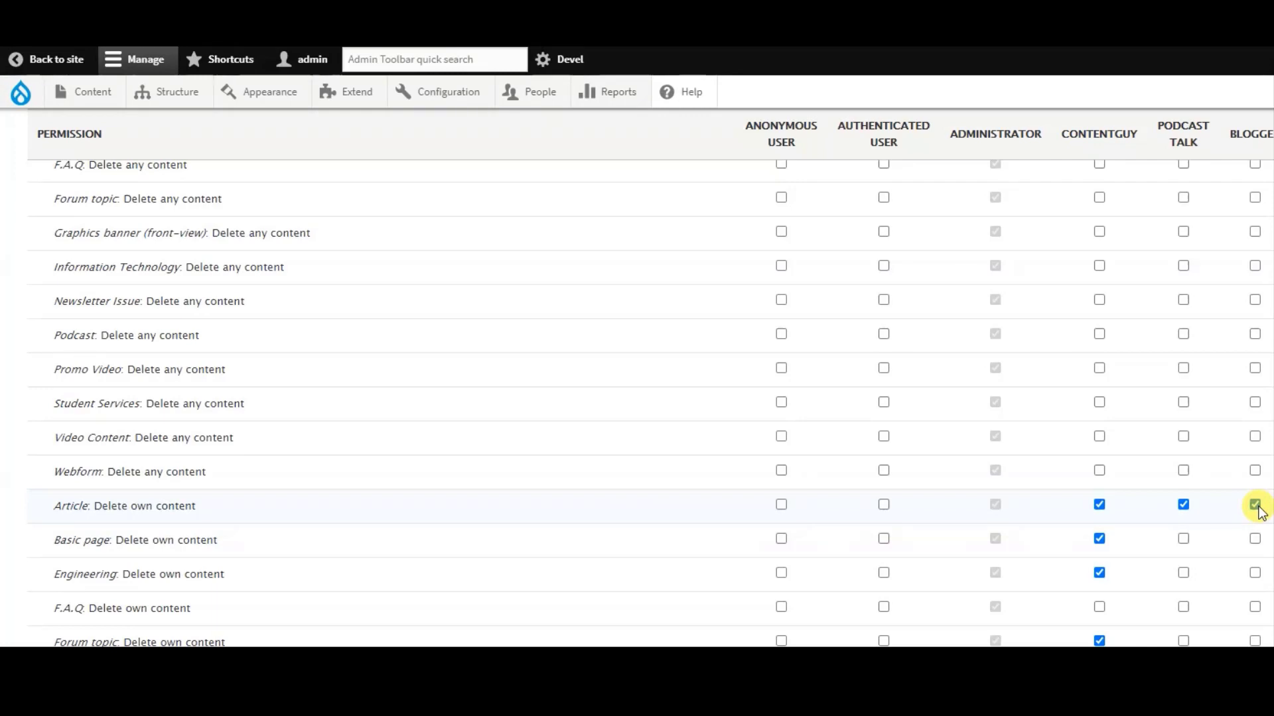
Tick Article: Edit own content for the Blogger role
{"action": "scroll", "coordinate": [637, 398], "scroll_direction": "down", "scroll_amount": 3}
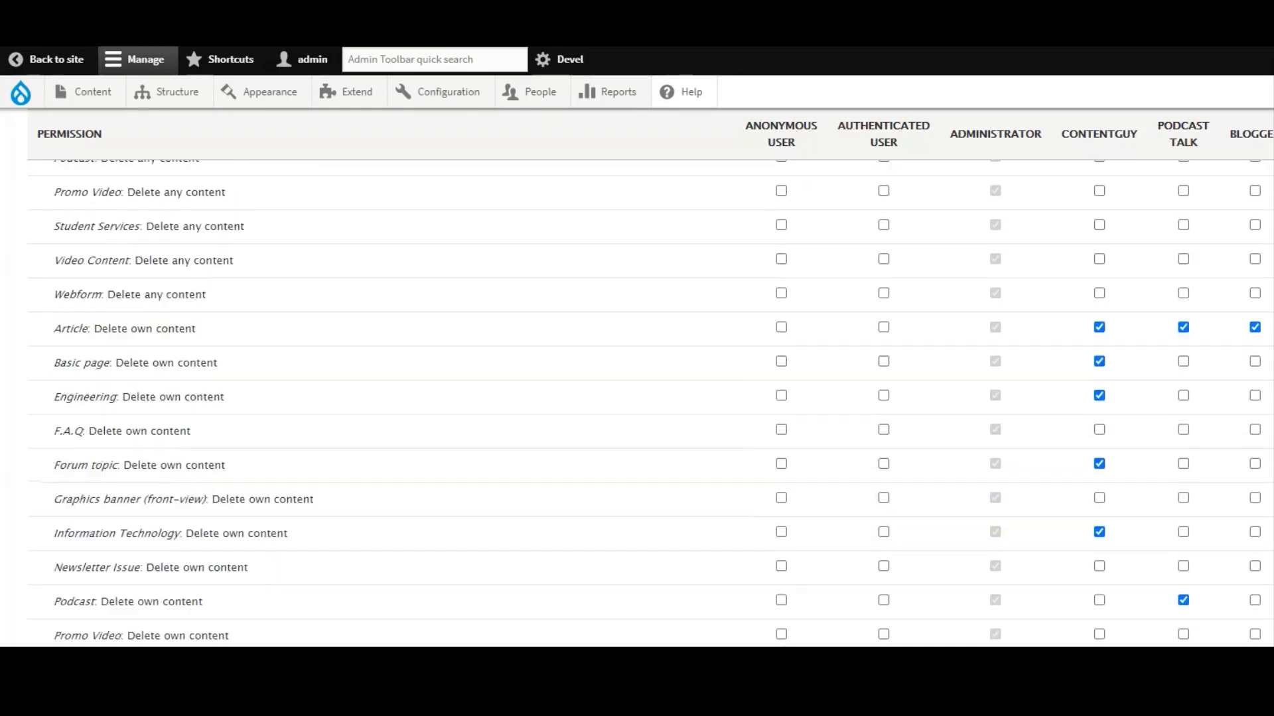
{"action": "scroll", "coordinate": [1108, 360], "scroll_direction": "down", "scroll_amount": 1}
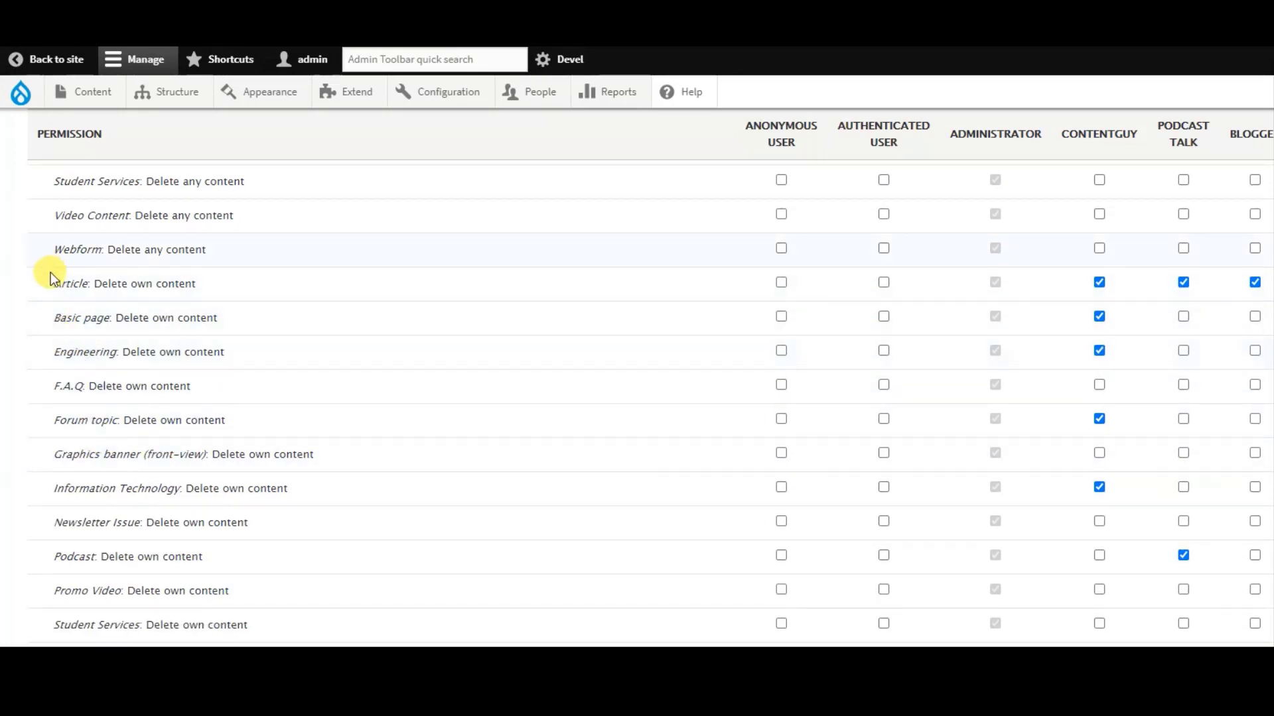
{"action": "left_click_drag", "start_coordinate": [52, 283], "coordinate": [102, 285]}
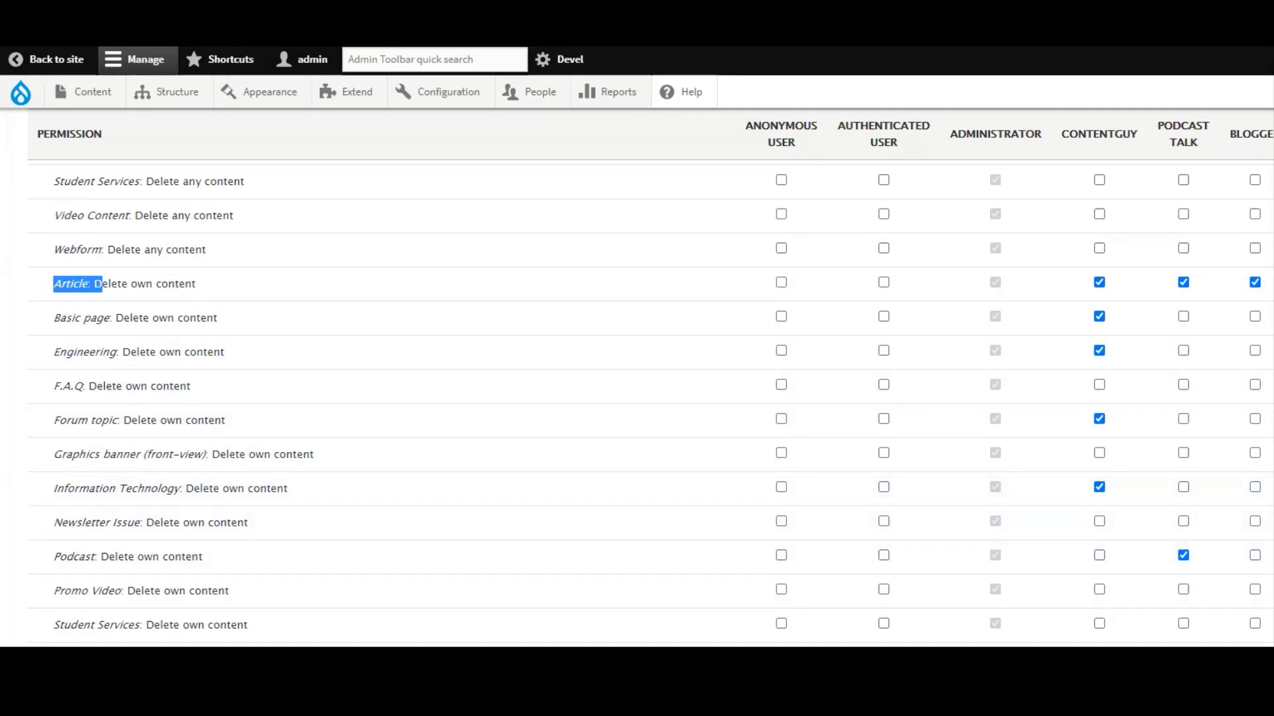
{"action": "scroll", "coordinate": [1176, 432], "scroll_direction": "down", "scroll_amount": 5}
{"action": "scroll", "coordinate": [637, 397], "scroll_direction": "down", "scroll_amount": 5}
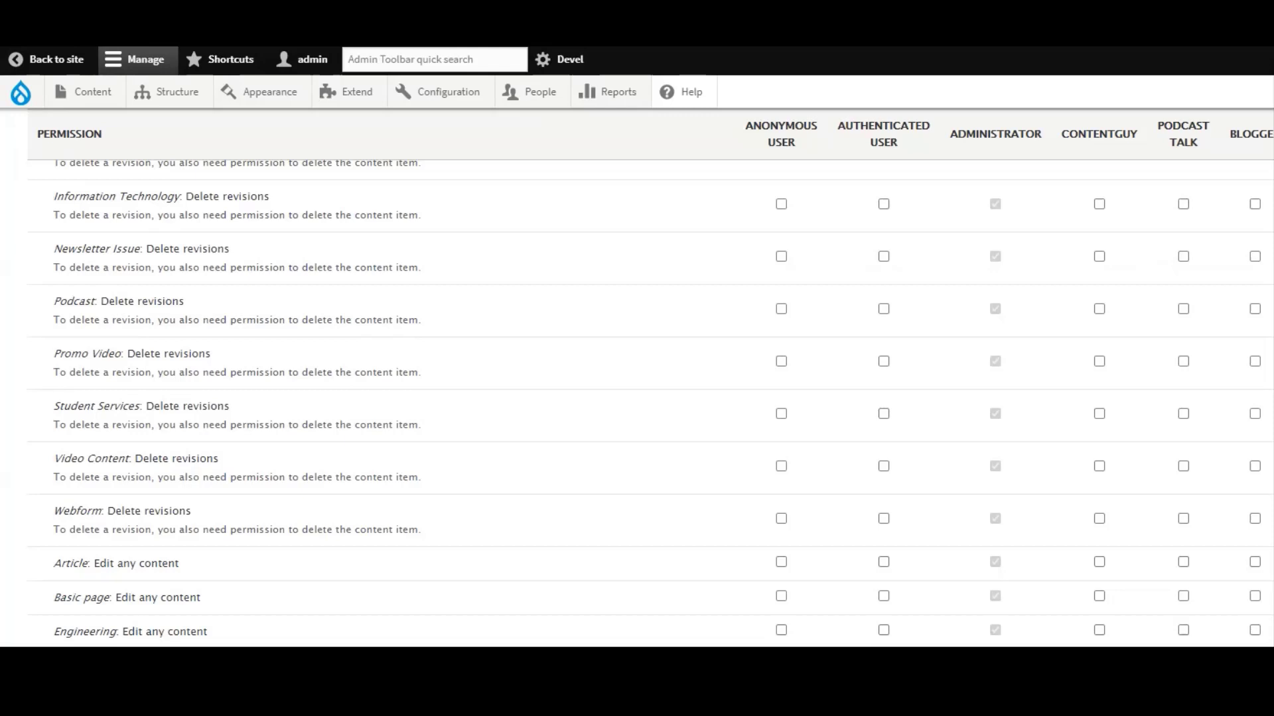
{"action": "scroll", "coordinate": [650, 404], "scroll_direction": "down", "scroll_amount": 1}
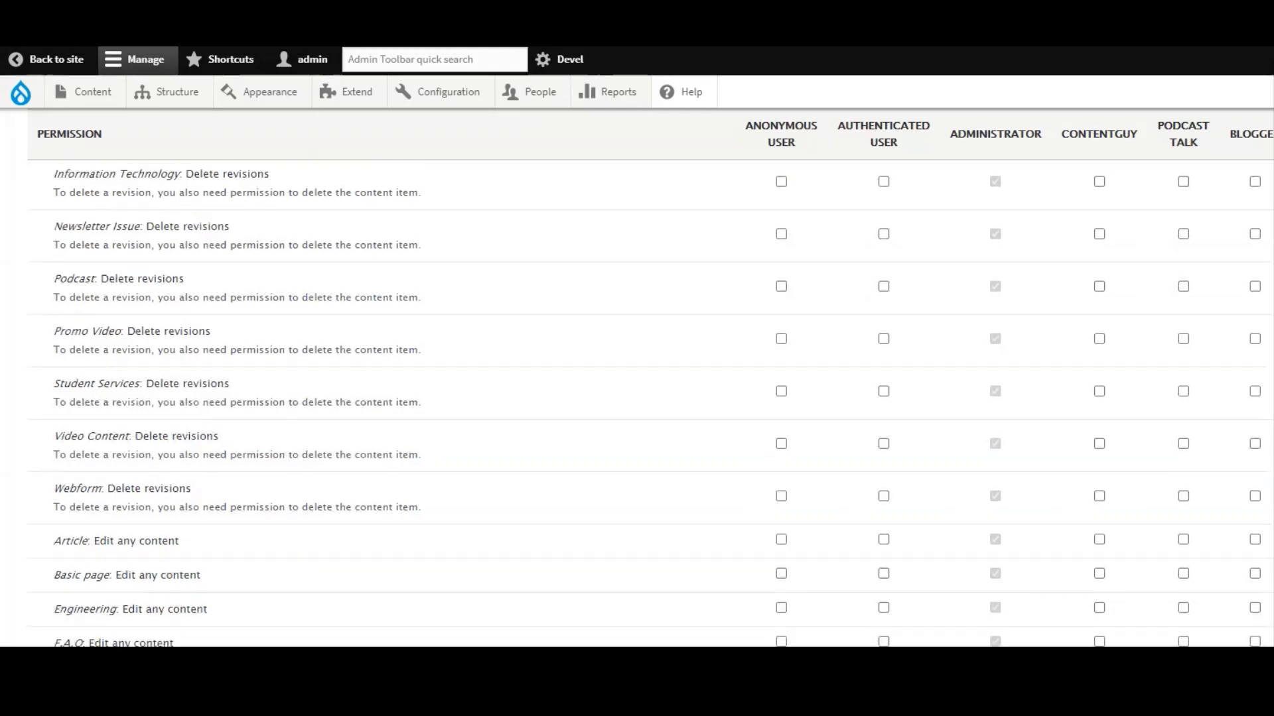
{"action": "scroll", "coordinate": [637, 398], "scroll_direction": "down", "scroll_amount": 4}
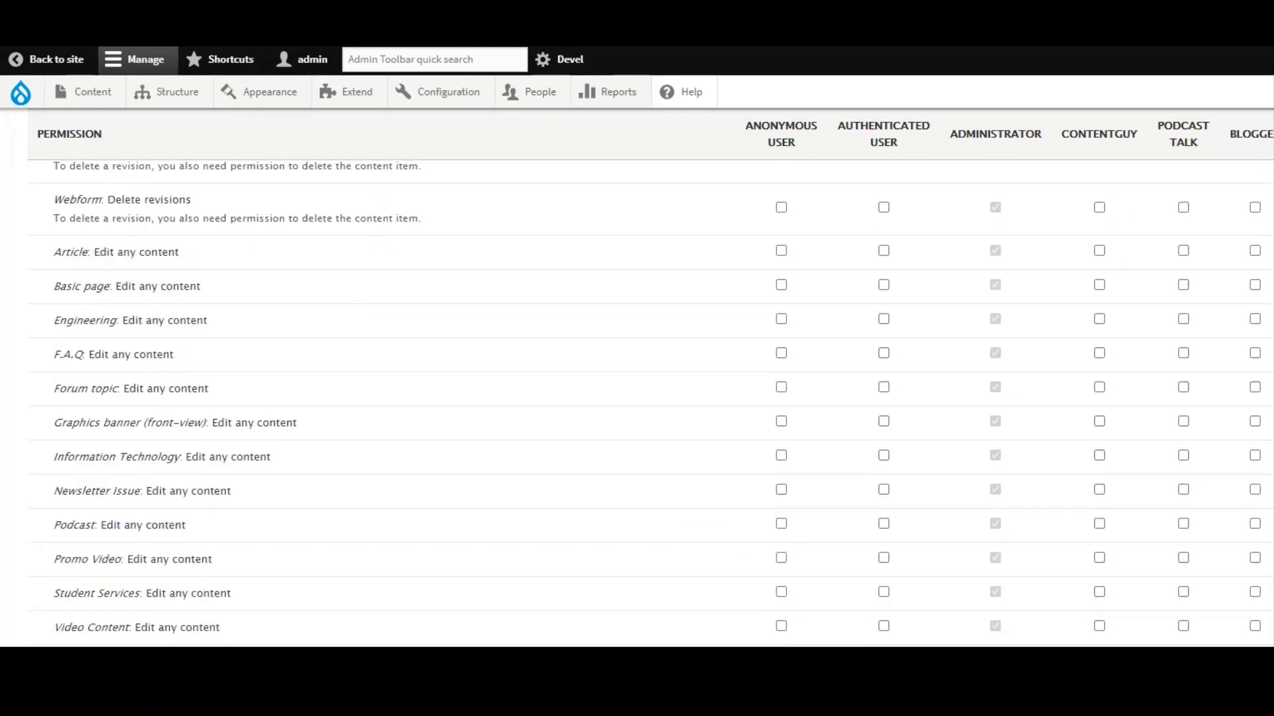
{"action": "scroll", "coordinate": [225, 587], "scroll_direction": "down", "scroll_amount": 2}
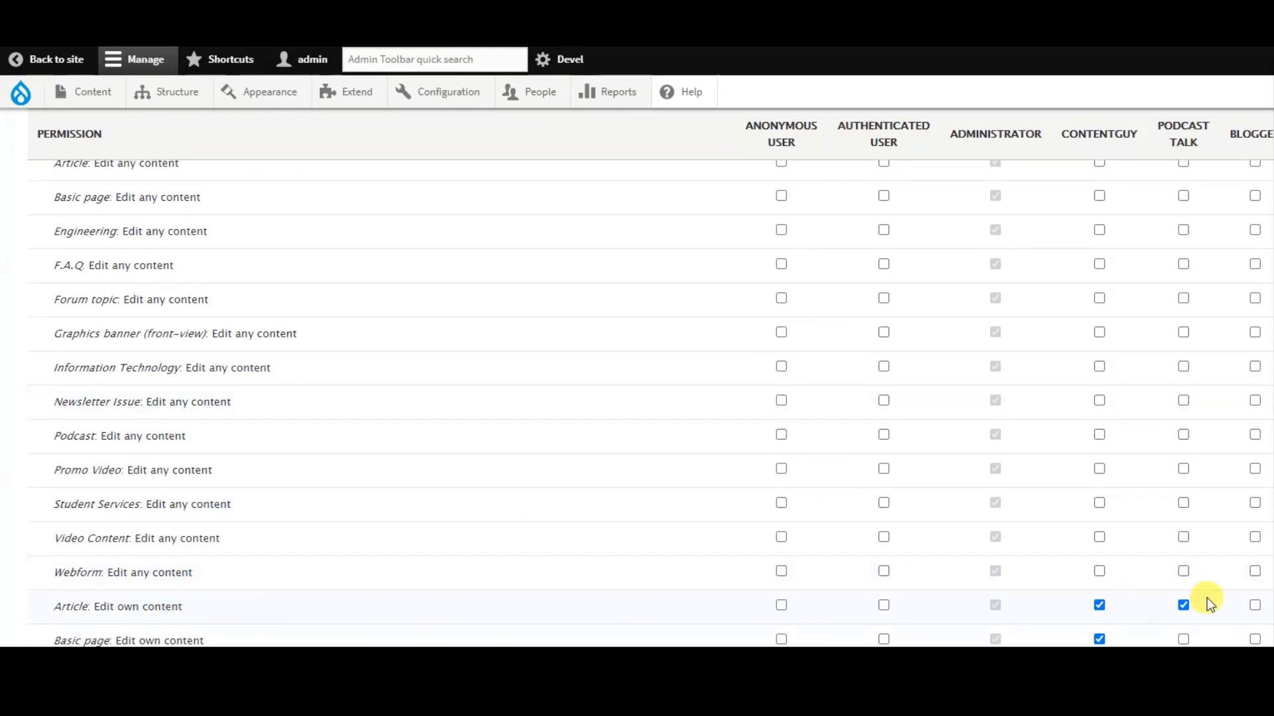
{"action": "left_click", "coordinate": [1252, 606]}
{"action": "scroll", "coordinate": [636, 398], "scroll_direction": "down", "scroll_amount": 3}
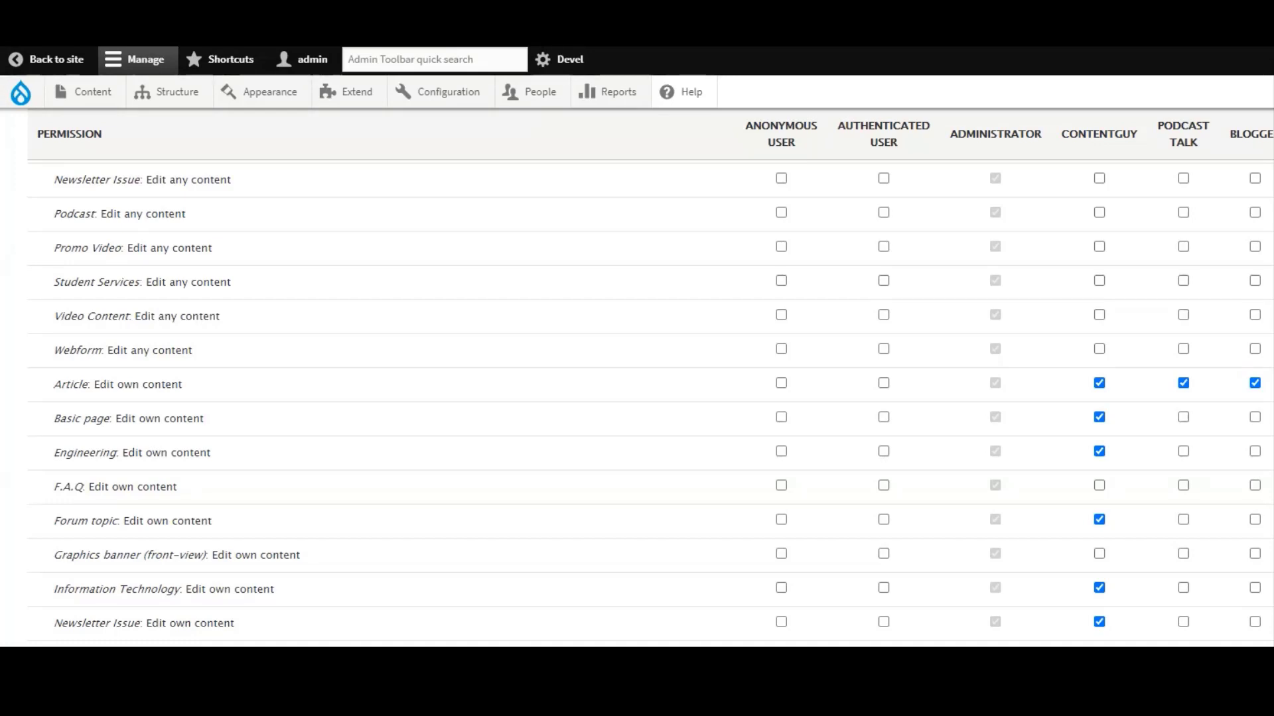
{"action": "scroll", "coordinate": [637, 398], "scroll_direction": "down", "scroll_amount": 5}
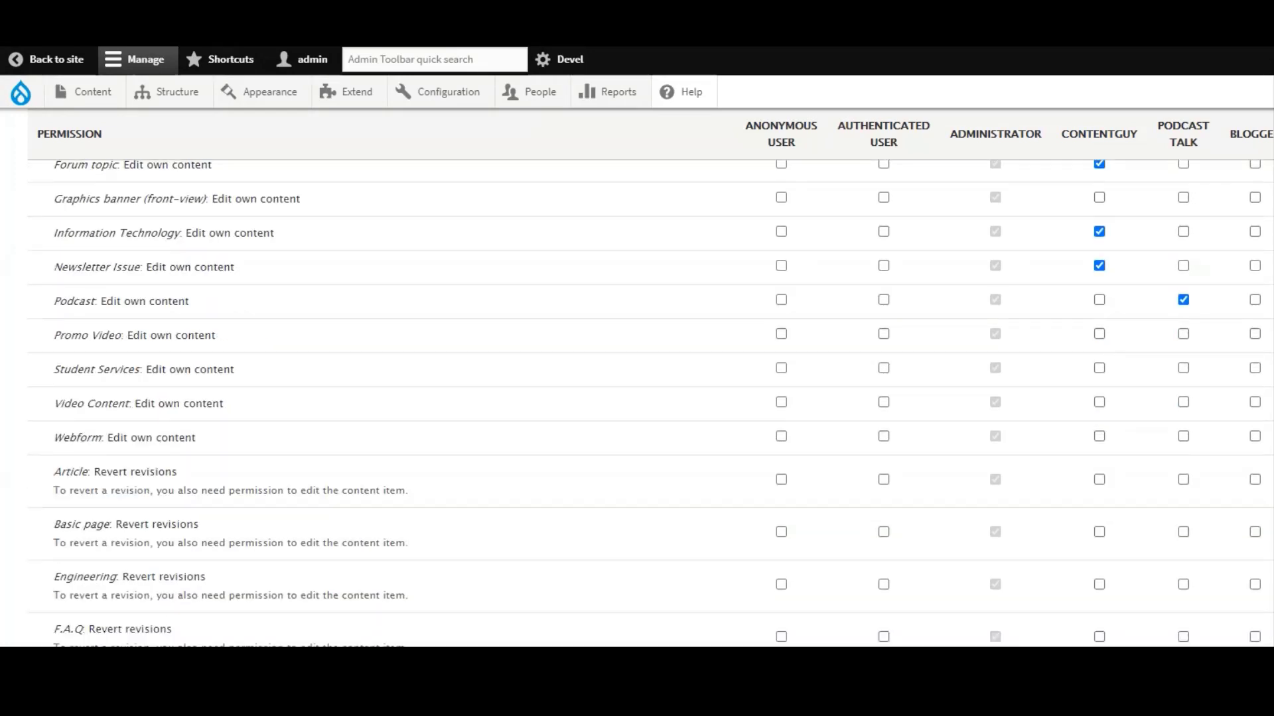
{"action": "scroll", "coordinate": [636, 398], "scroll_direction": "up", "scroll_amount": 1}
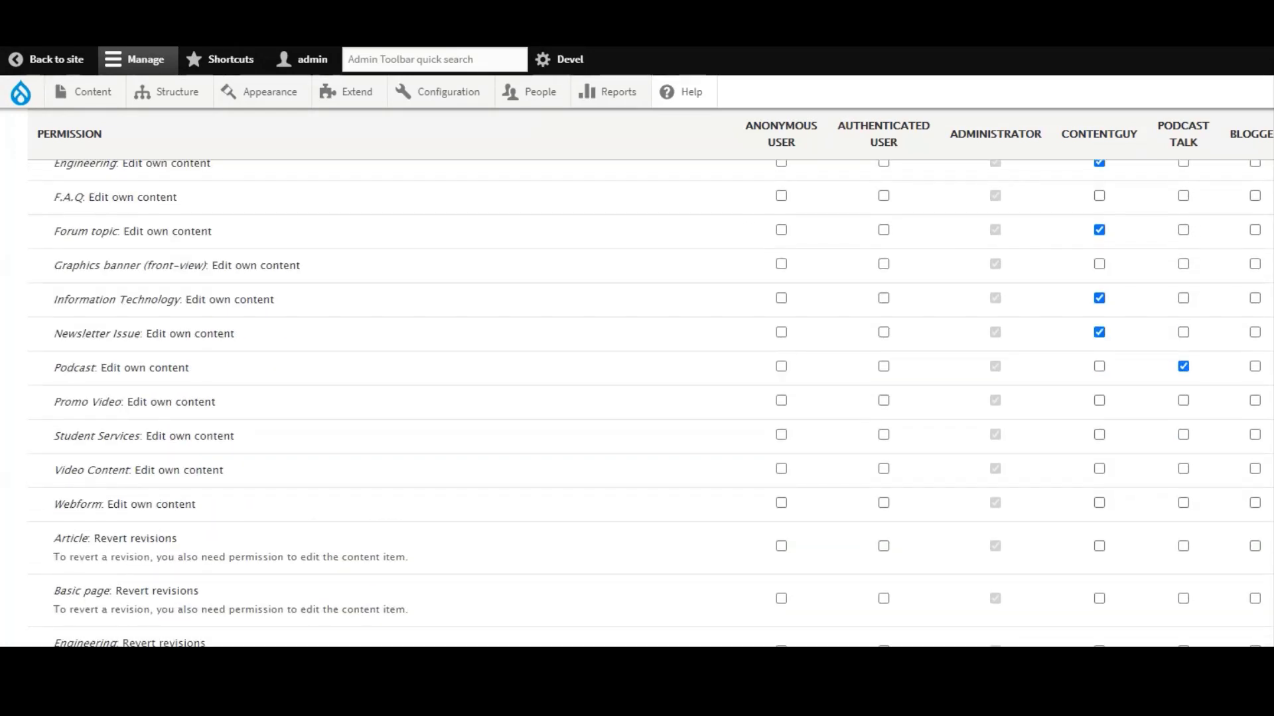
{"action": "scroll", "coordinate": [637, 398], "scroll_direction": "down", "scroll_amount": 1}
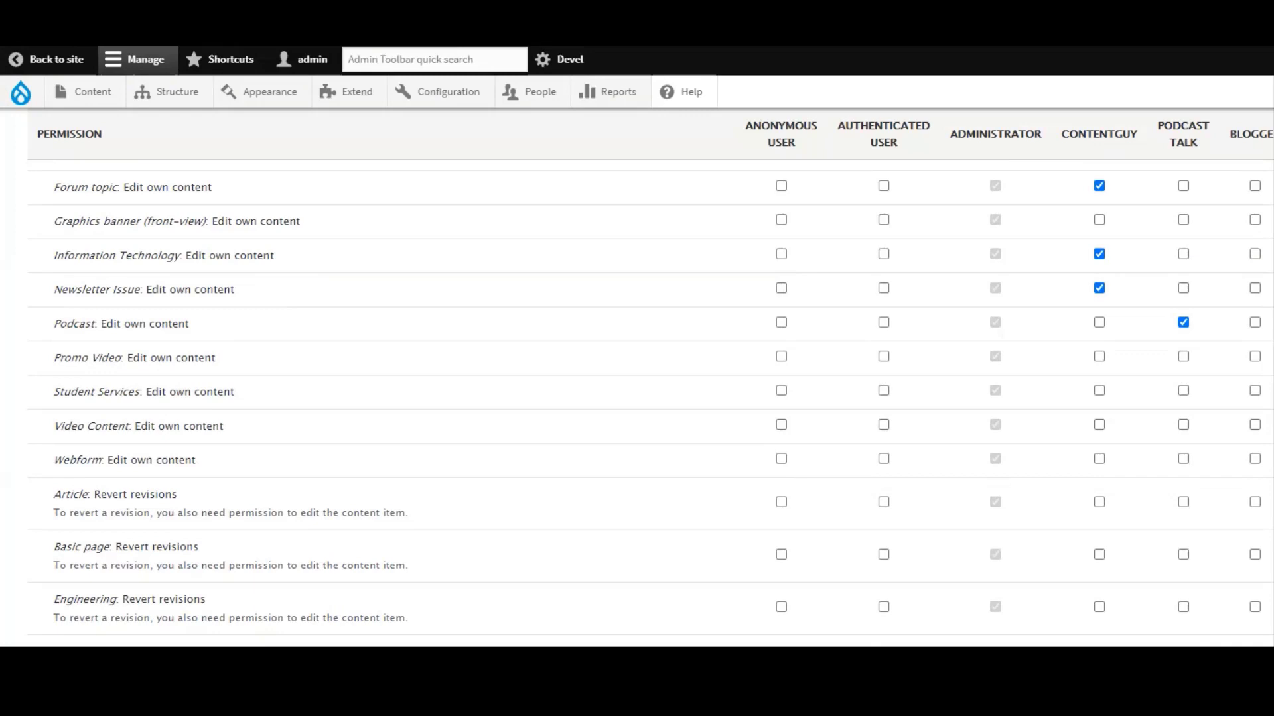
{"action": "scroll", "coordinate": [636, 398], "scroll_direction": "down", "scroll_amount": 9}
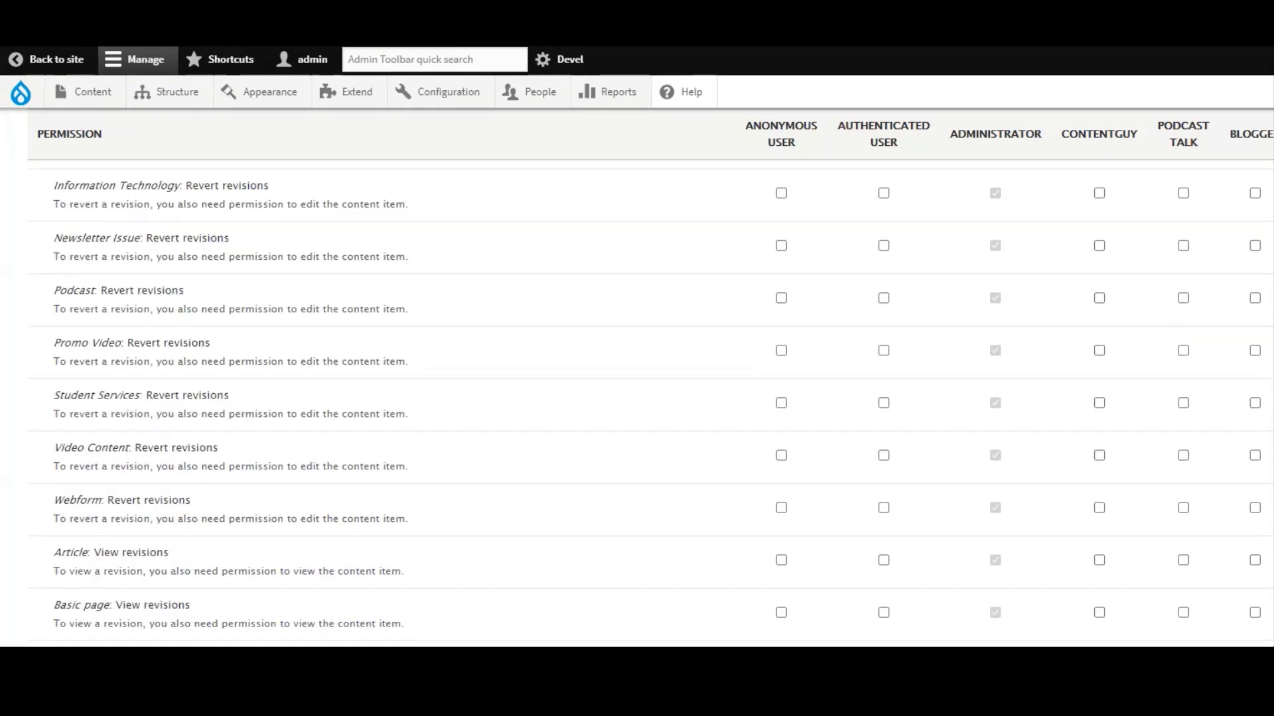
{"action": "scroll", "coordinate": [637, 398], "scroll_direction": "down", "scroll_amount": 7}
{"action": "scroll", "coordinate": [636, 398], "scroll_direction": "down", "scroll_amount": 10}
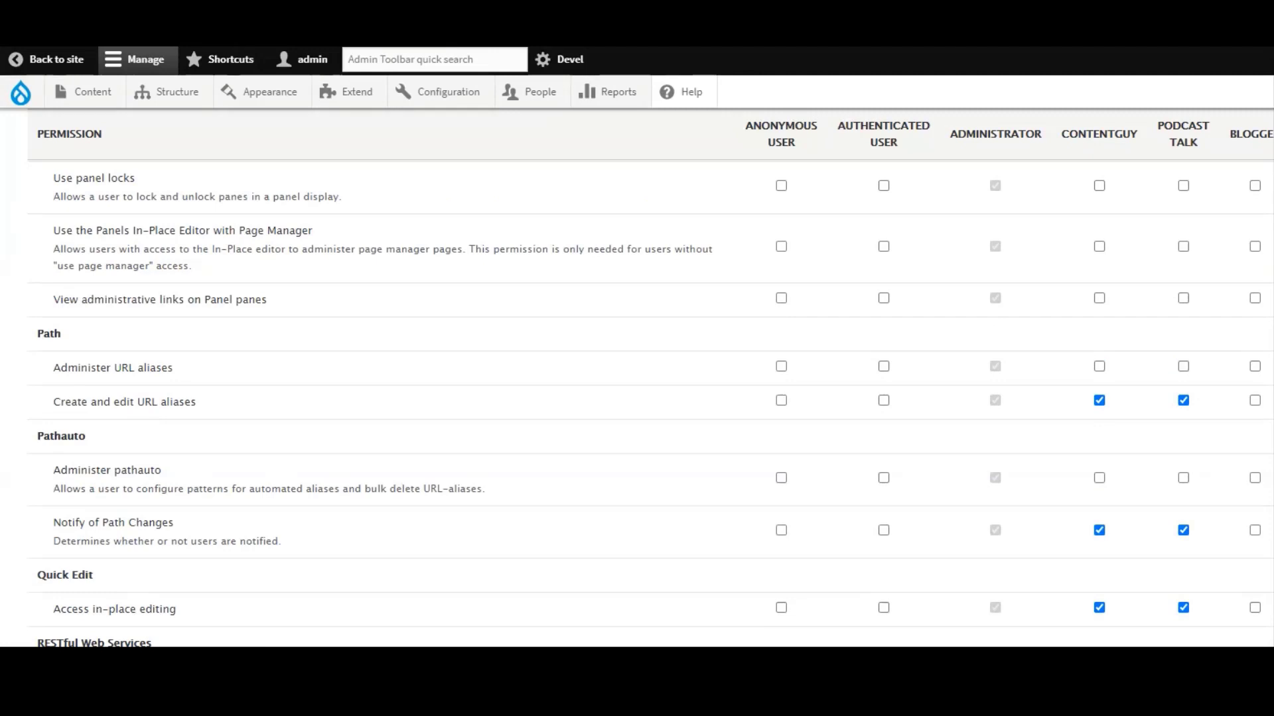
Tick 'Create and edit URL aliases' and 'Use Panels Dashboard' for Blogger
{"action": "left_click", "coordinate": [1254, 401]}
{"action": "scroll", "coordinate": [651, 404], "scroll_direction": "up", "scroll_amount": 4}
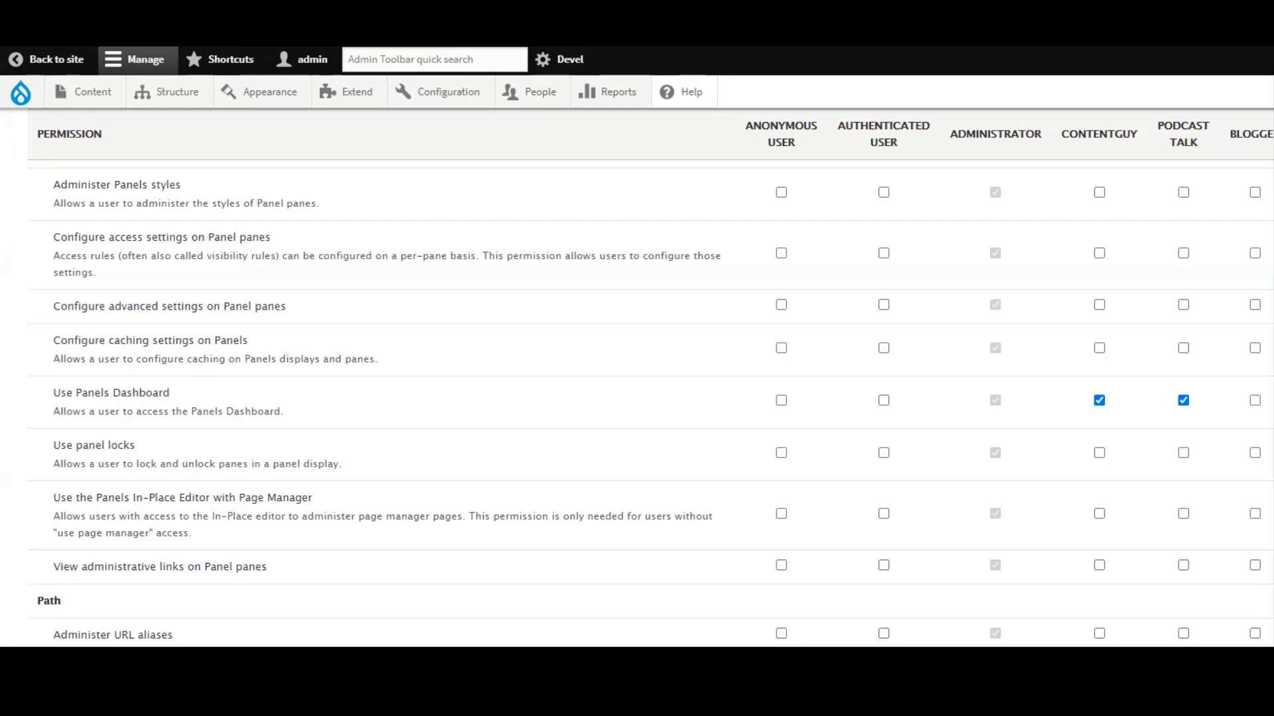
{"action": "left_click", "coordinate": [1254, 400]}
{"action": "scroll", "coordinate": [650, 400], "scroll_direction": "up", "scroll_amount": 1}
{"action": "scroll", "coordinate": [651, 400], "scroll_direction": "down", "scroll_amount": 6}
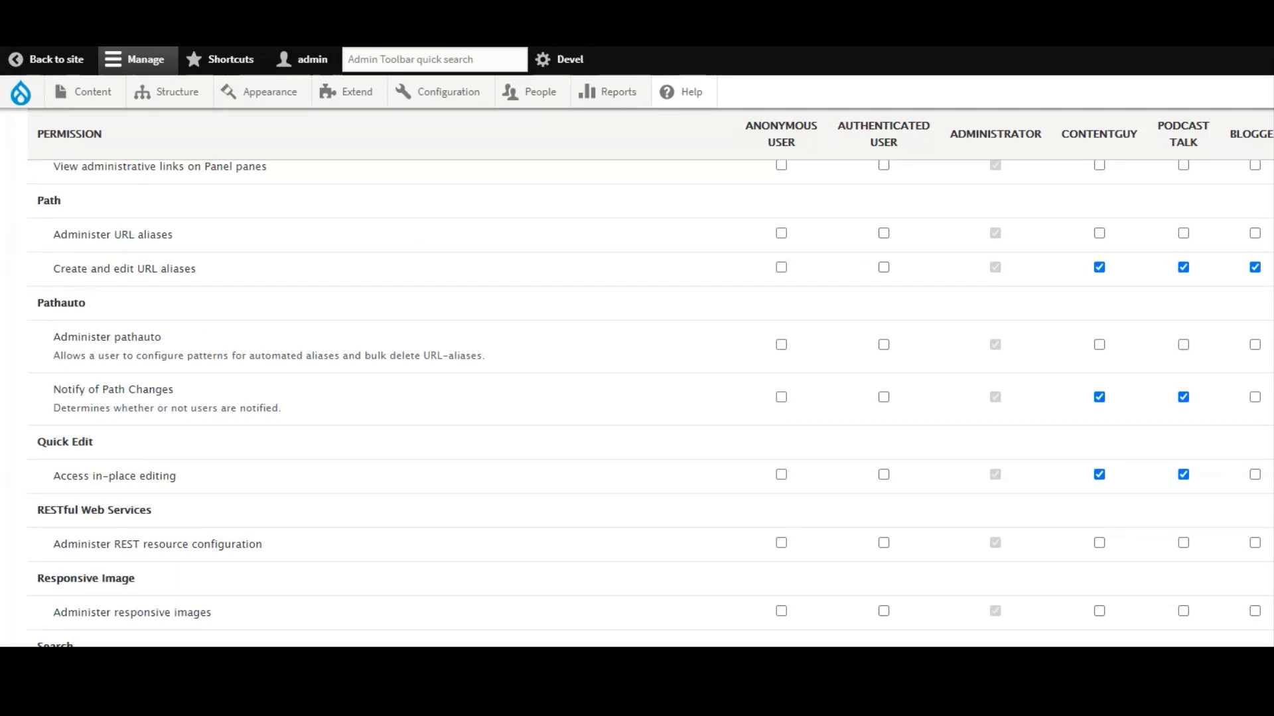
Tick 'Access in-place editing' and 'Change own username' for Blogger
{"action": "left_click", "coordinate": [1255, 475]}
{"action": "scroll", "coordinate": [650, 404], "scroll_direction": "up", "scroll_amount": 1}
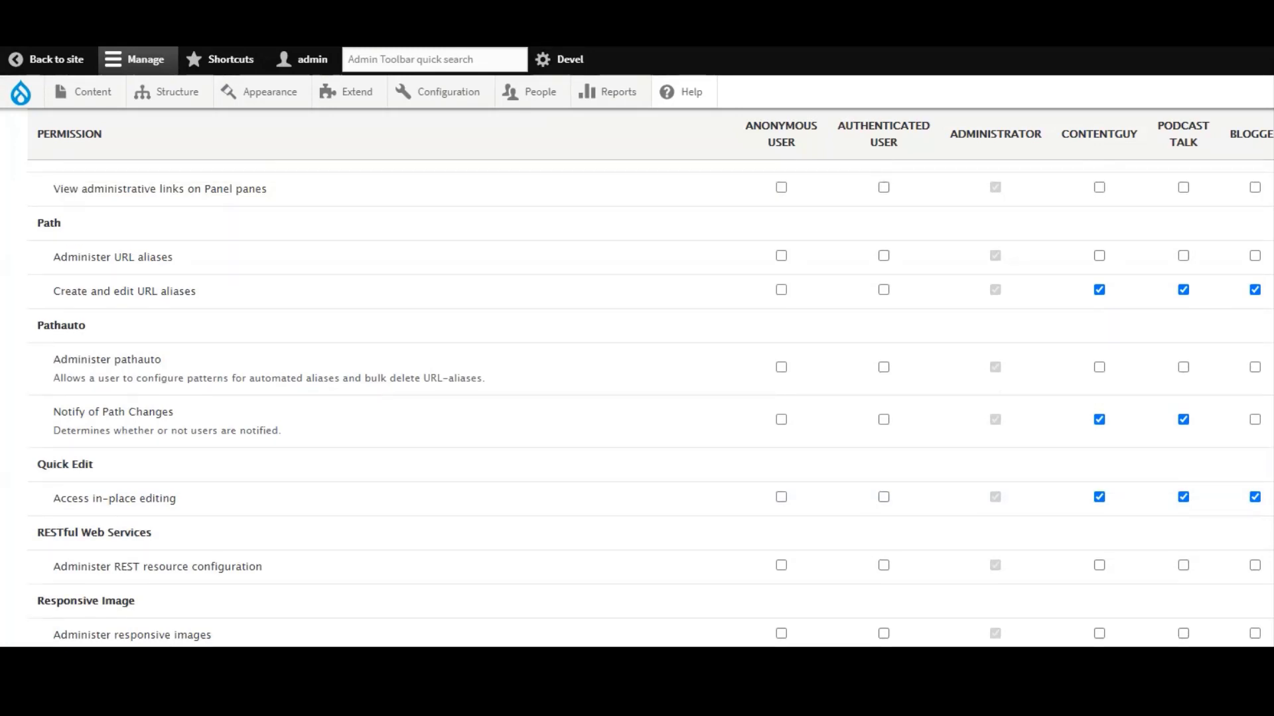
{"action": "scroll", "coordinate": [651, 404], "scroll_direction": "down", "scroll_amount": 2}
{"action": "scroll", "coordinate": [651, 404], "scroll_direction": "down", "scroll_amount": 5}
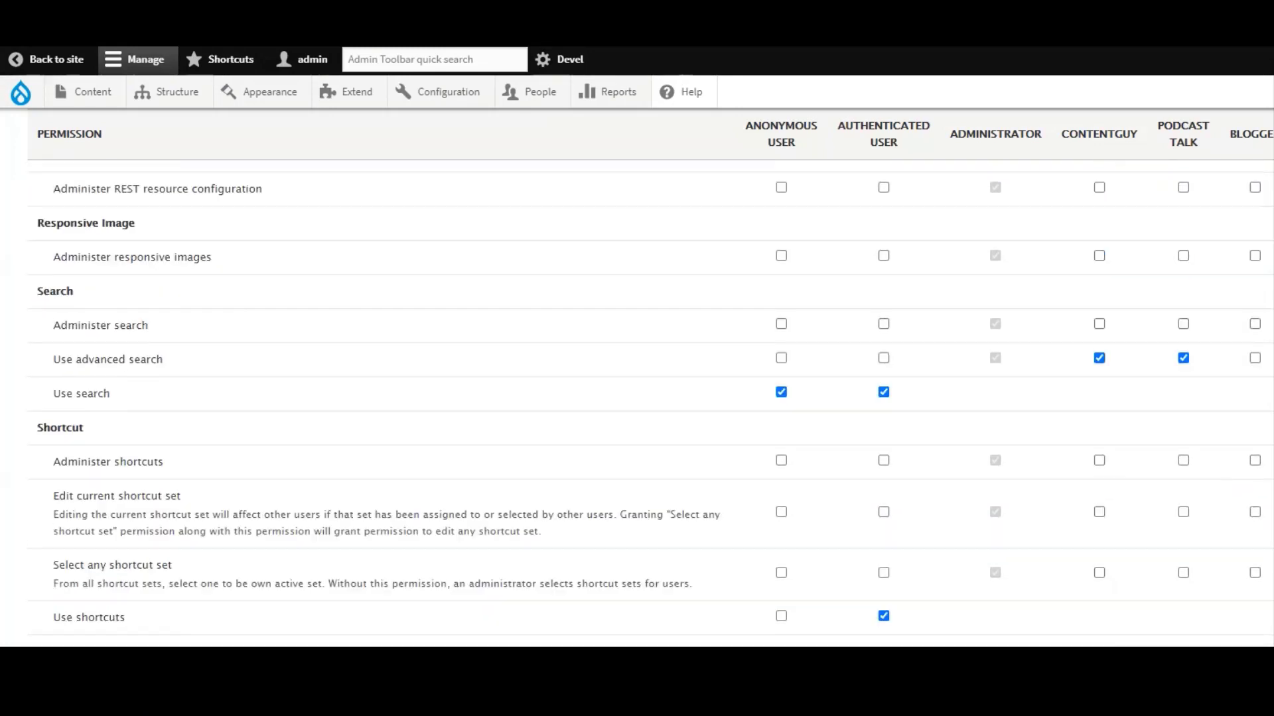
{"action": "scroll", "coordinate": [636, 358], "scroll_direction": "down", "scroll_amount": 1}
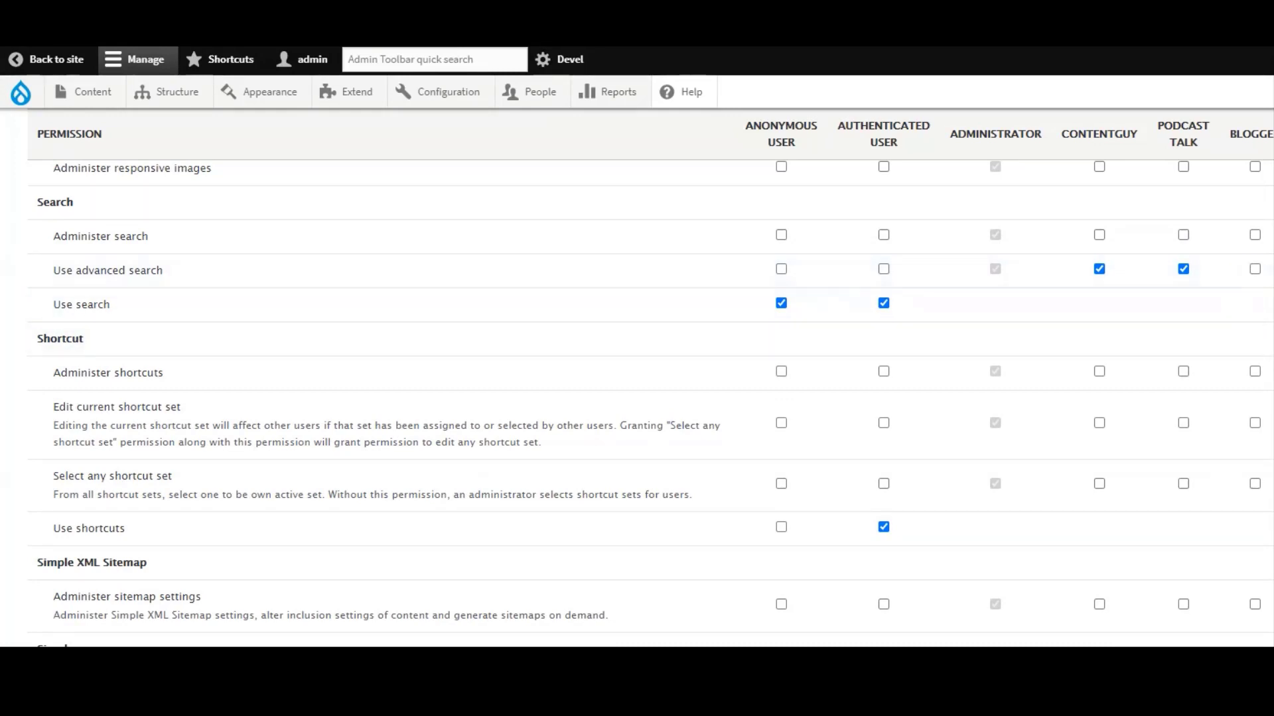
{"action": "scroll", "coordinate": [650, 404], "scroll_direction": "down", "scroll_amount": 4}
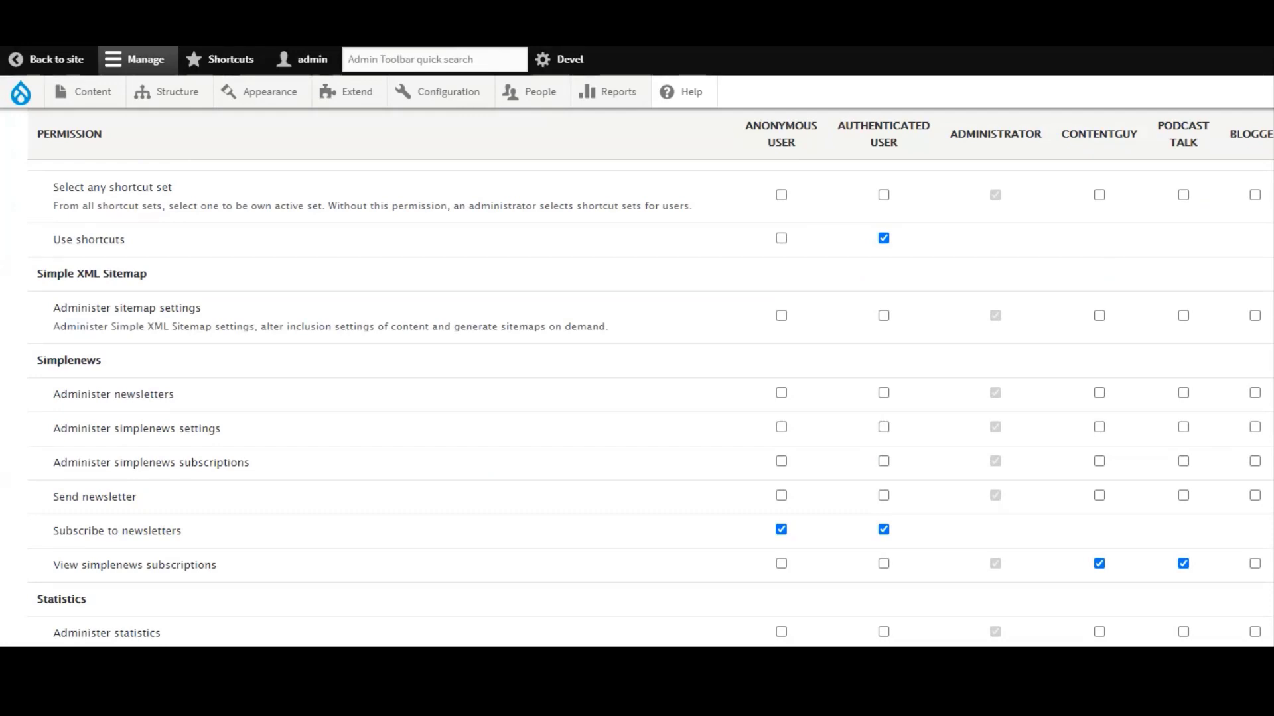
{"action": "scroll", "coordinate": [637, 378], "scroll_direction": "down", "scroll_amount": 20}
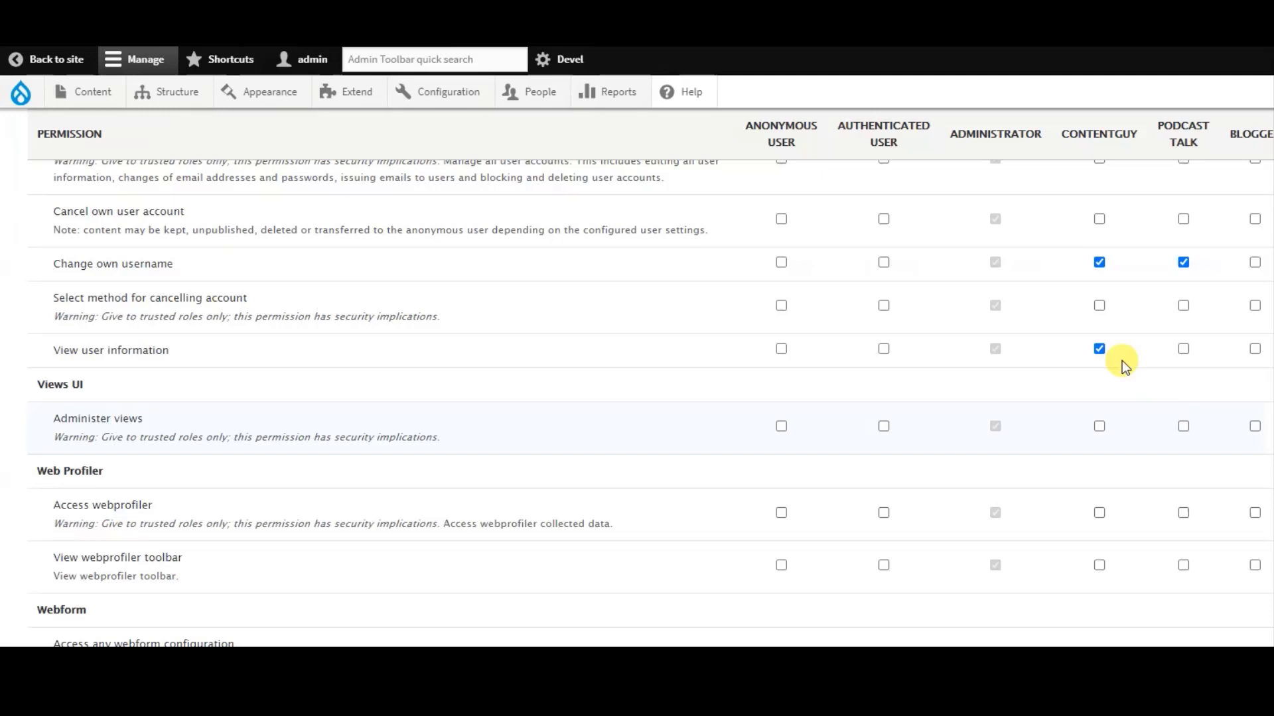
{"action": "left_click", "coordinate": [1253, 262]}
{"action": "scroll", "coordinate": [637, 360], "scroll_direction": "down", "scroll_amount": 15}
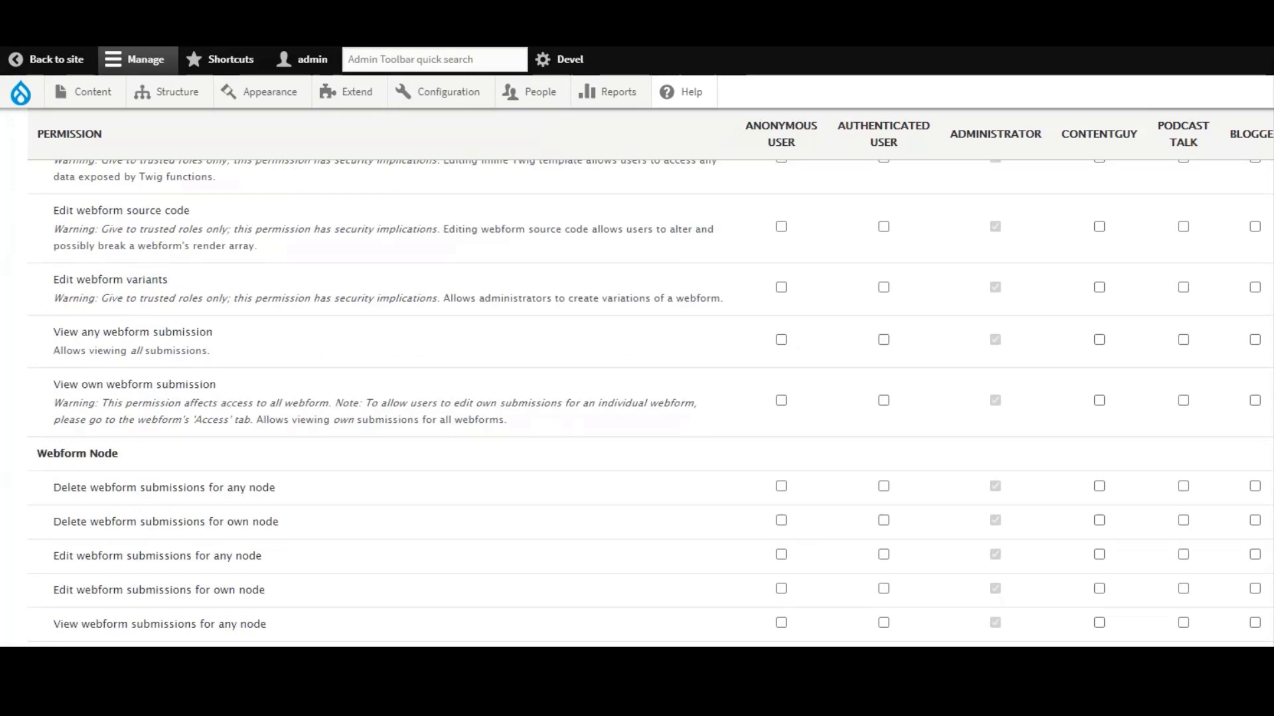
{"action": "scroll", "coordinate": [637, 361], "scroll_direction": "down", "scroll_amount": 10}
{"action": "scroll", "coordinate": [636, 361], "scroll_direction": "up", "scroll_amount": 20}
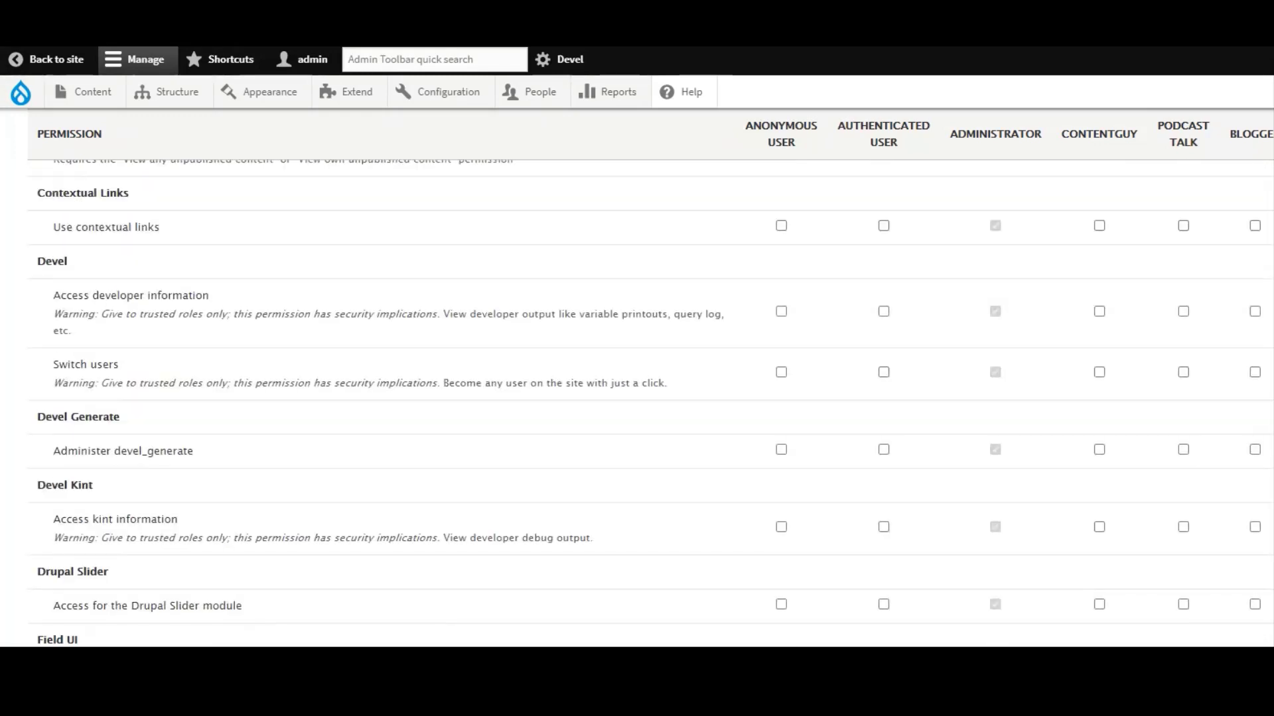
{"action": "scroll", "coordinate": [637, 360], "scroll_direction": "up", "scroll_amount": 7}
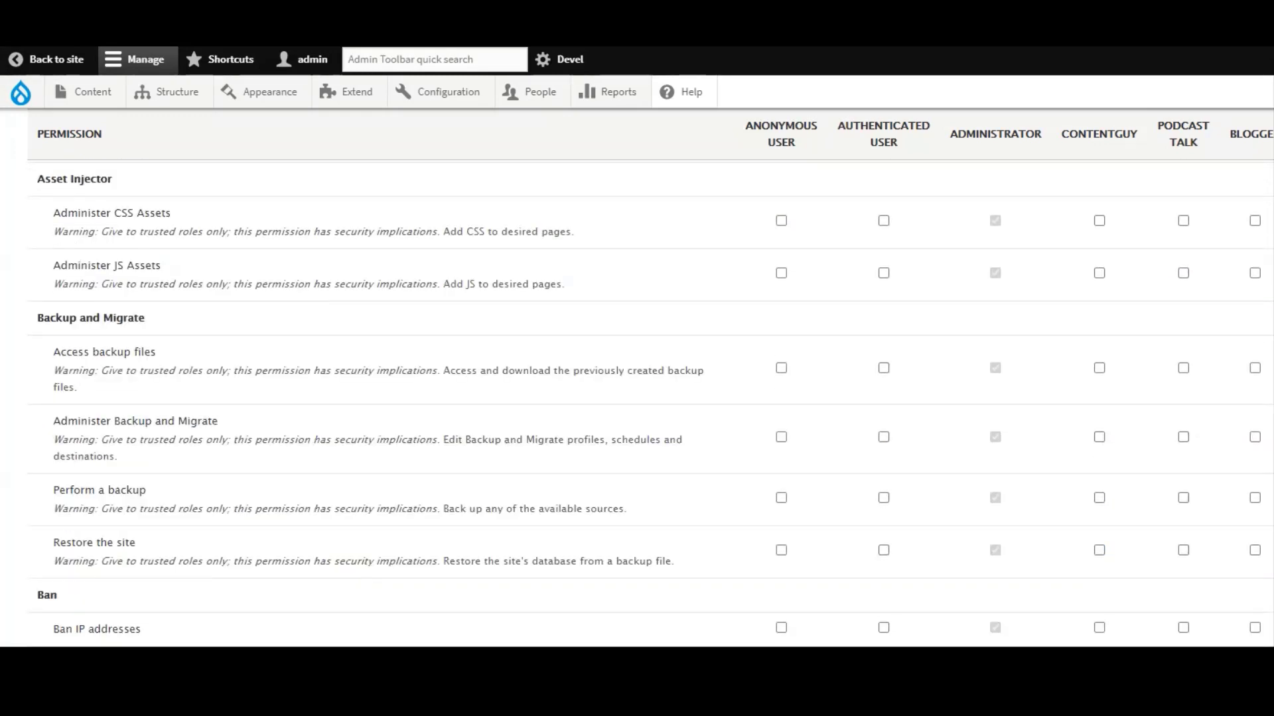
{"action": "scroll", "coordinate": [637, 361], "scroll_direction": "down", "scroll_amount": 12}
{"action": "scroll", "coordinate": [637, 360], "scroll_direction": "up", "scroll_amount": 5}
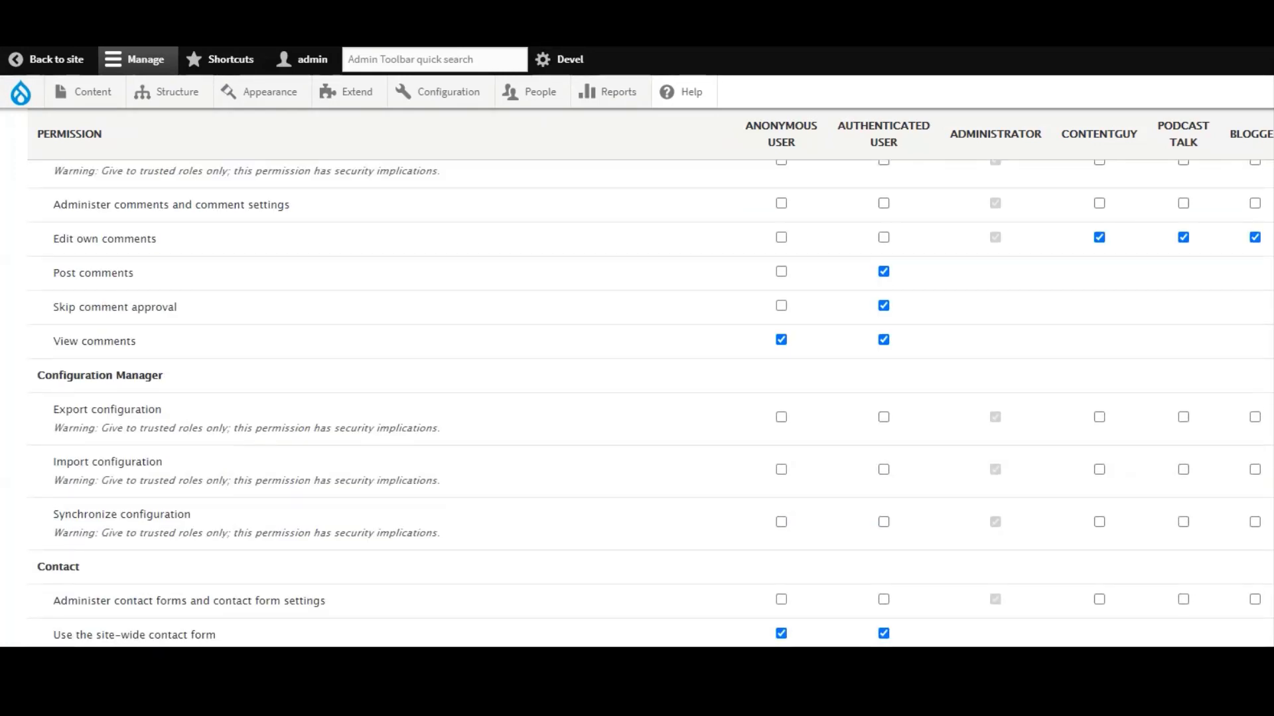
{"action": "scroll", "coordinate": [636, 361], "scroll_direction": "down", "scroll_amount": 7}
{"action": "scroll", "coordinate": [636, 361], "scroll_direction": "up", "scroll_amount": 7}
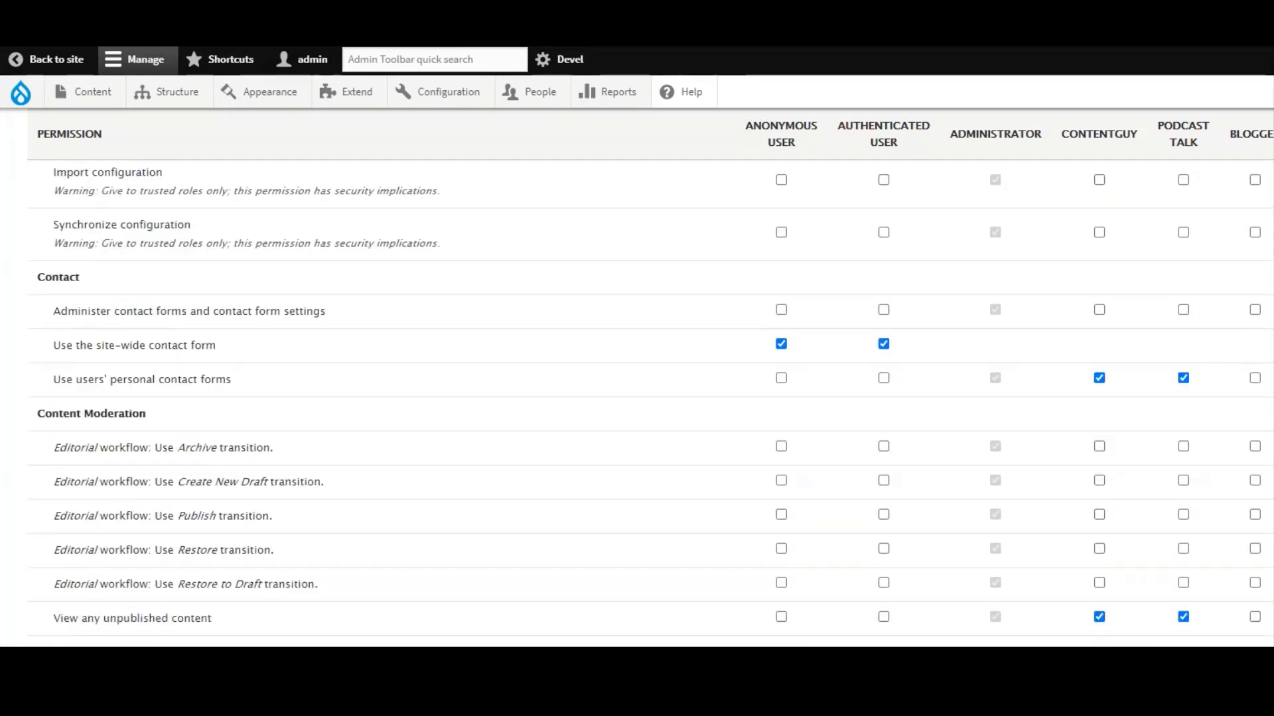
{"action": "scroll", "coordinate": [637, 361], "scroll_direction": "up", "scroll_amount": 2}
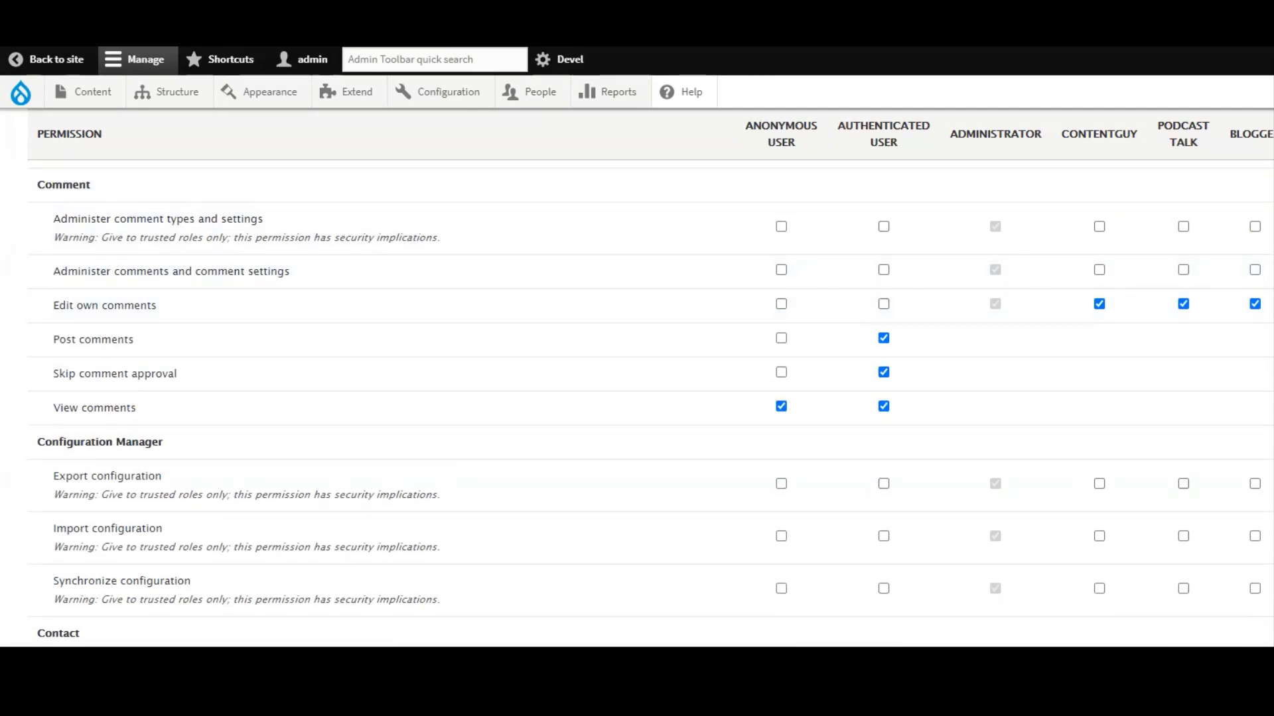
{"action": "scroll", "coordinate": [636, 361], "scroll_direction": "down", "scroll_amount": 15}
{"action": "scroll", "coordinate": [637, 361], "scroll_direction": "down", "scroll_amount": 18}
{"action": "scroll", "coordinate": [636, 361], "scroll_direction": "up", "scroll_amount": 5}
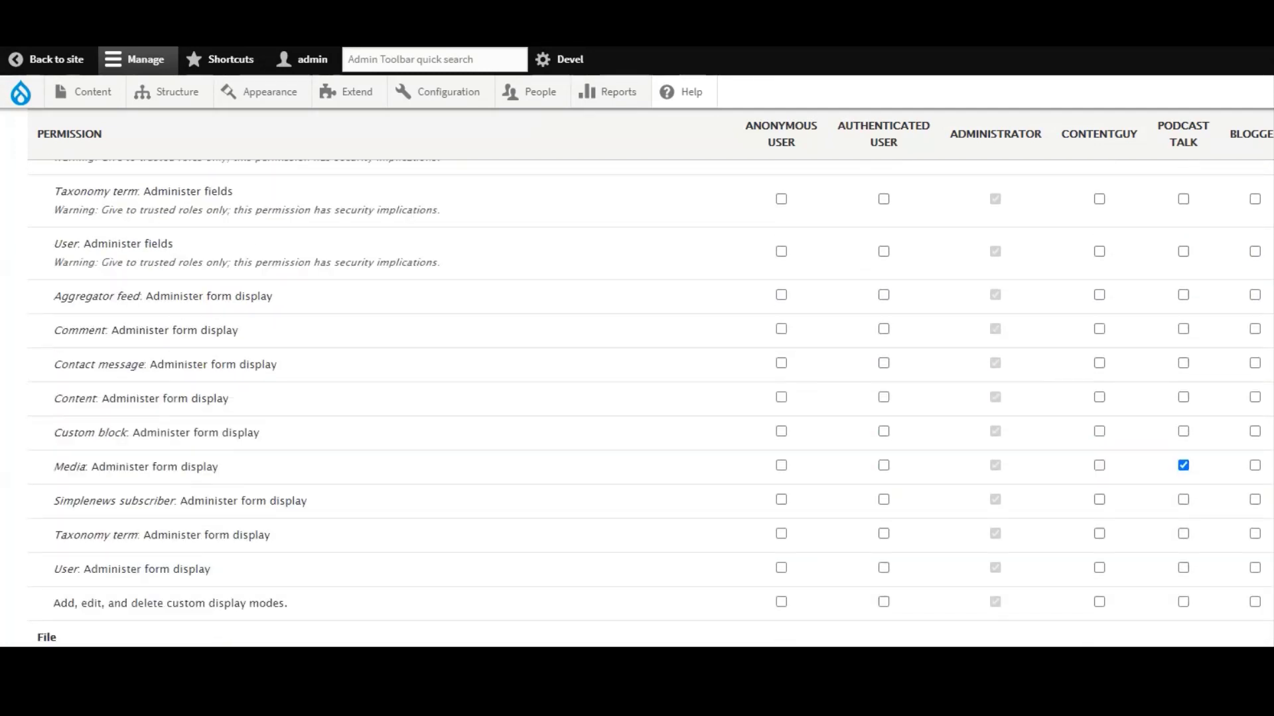
{"action": "scroll", "coordinate": [637, 361], "scroll_direction": "down", "scroll_amount": 15}
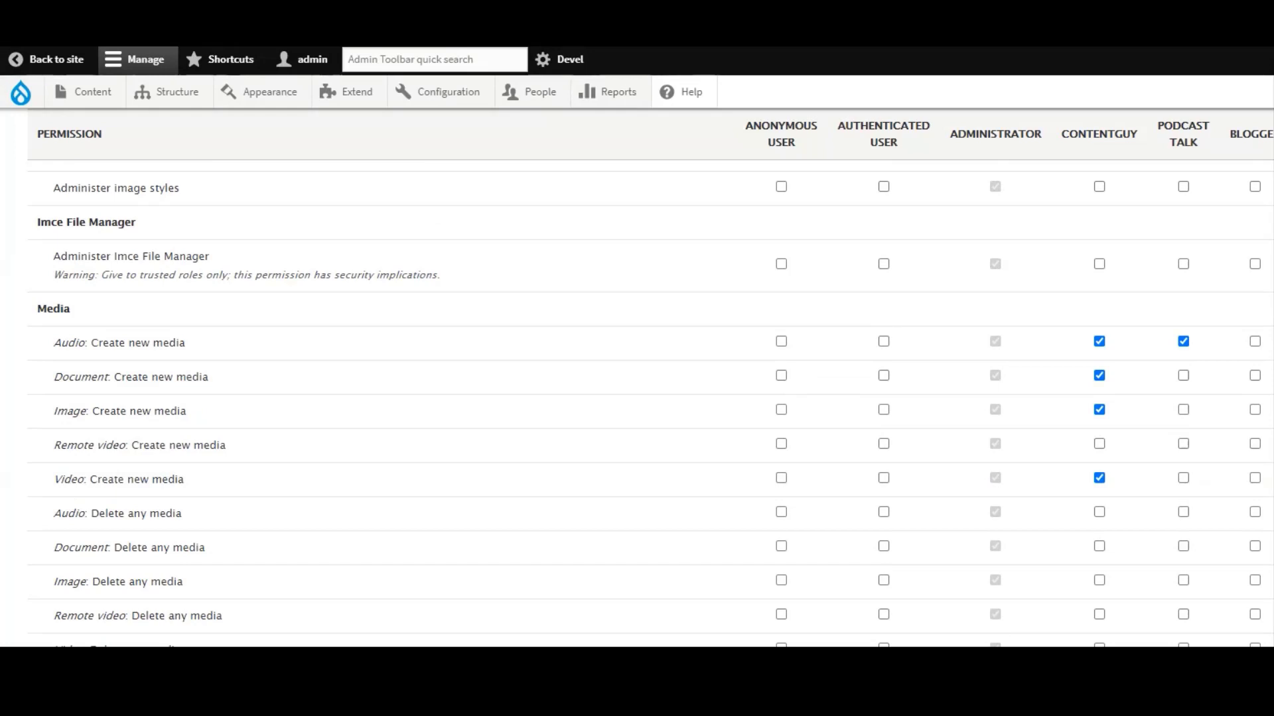
{"action": "scroll", "coordinate": [637, 398], "scroll_direction": "down", "scroll_amount": 15}
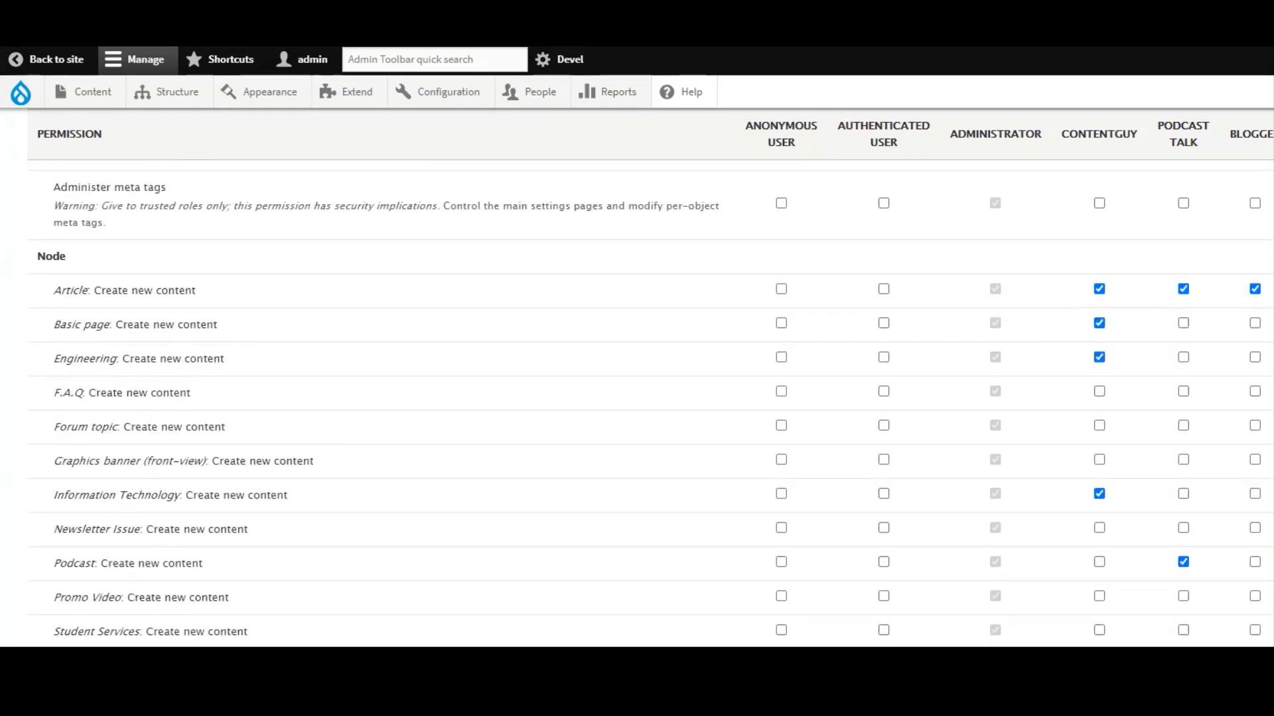
{"action": "scroll", "coordinate": [637, 398], "scroll_direction": "down", "scroll_amount": 7}
{"action": "scroll", "coordinate": [637, 398], "scroll_direction": "up", "scroll_amount": 3}
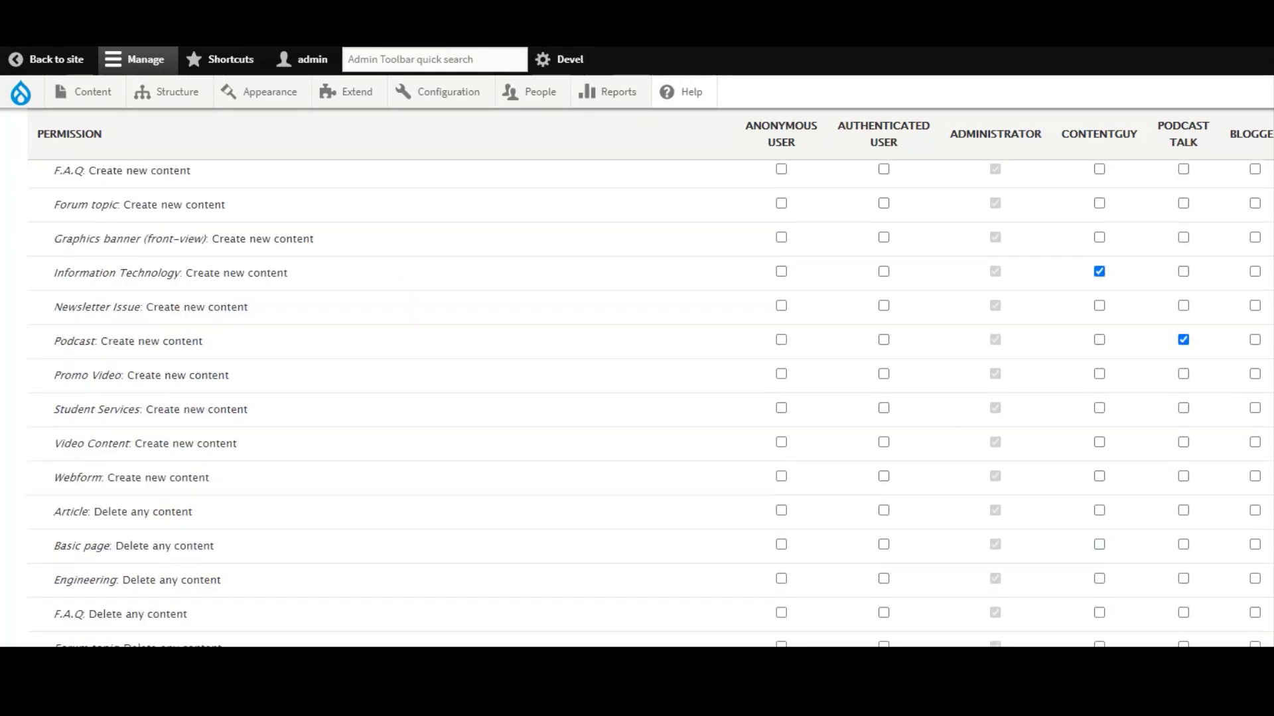
{"action": "scroll", "coordinate": [636, 398], "scroll_direction": "down", "scroll_amount": 15}
{"action": "scroll", "coordinate": [637, 398], "scroll_direction": "up", "scroll_amount": 8}
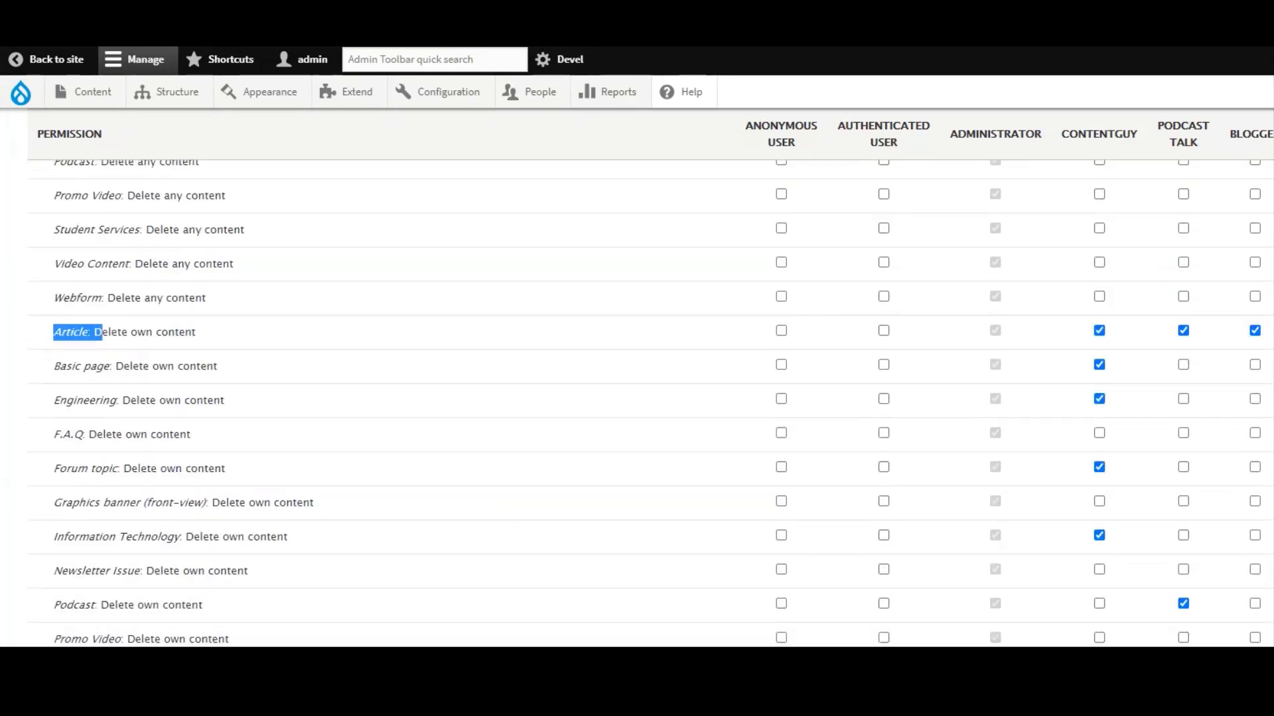
{"action": "left_click", "coordinate": [99, 330]}
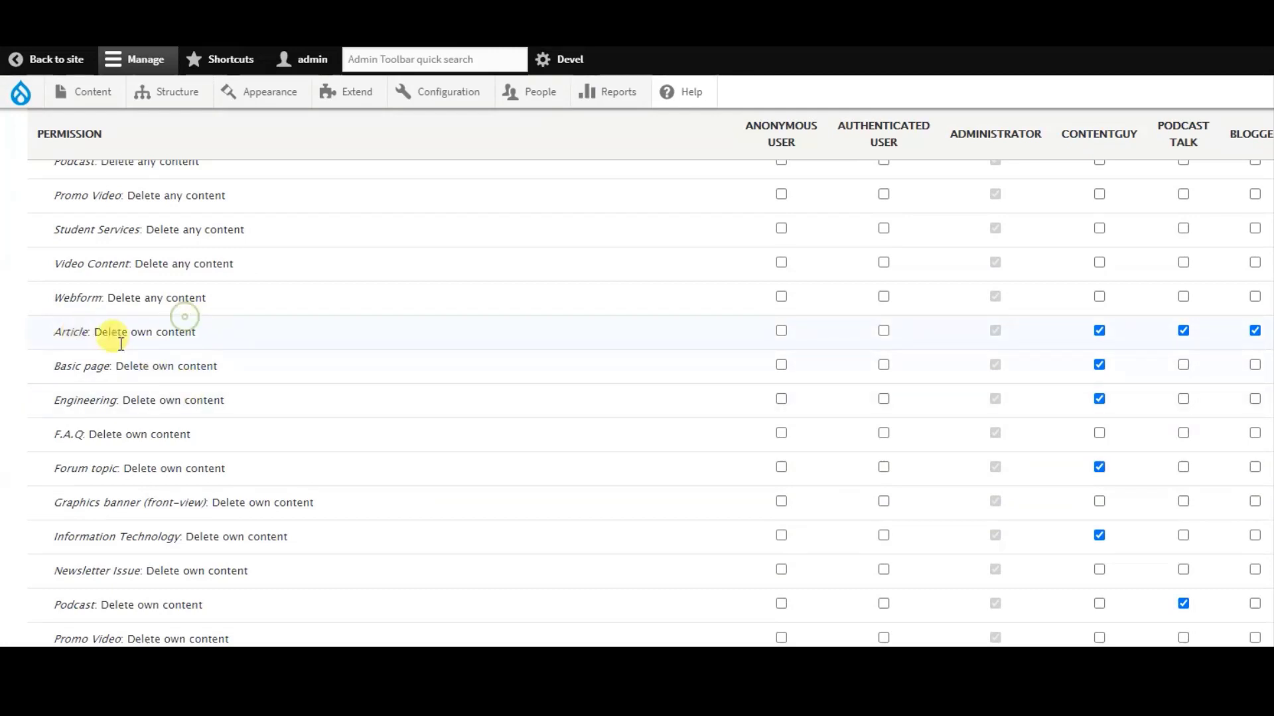
{"action": "scroll", "coordinate": [637, 398], "scroll_direction": "down", "scroll_amount": 20}
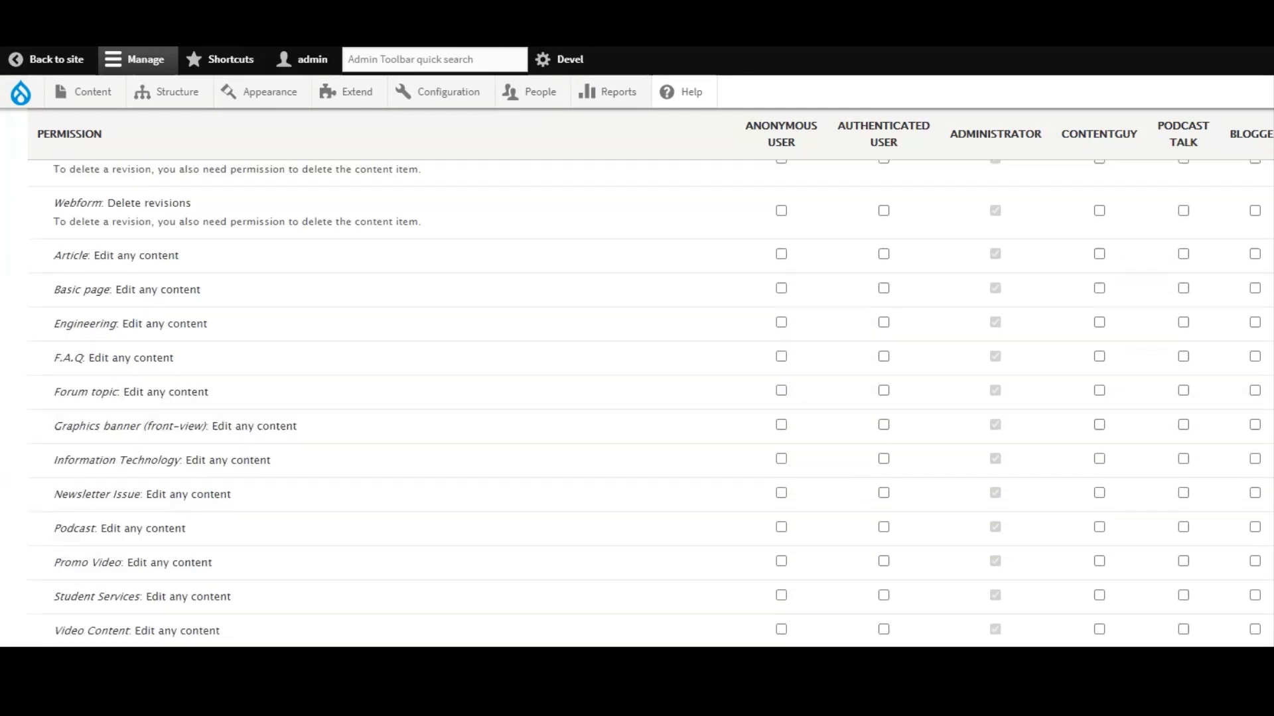
{"action": "scroll", "coordinate": [637, 398], "scroll_direction": "up", "scroll_amount": 5}
{"action": "scroll", "coordinate": [637, 398], "scroll_direction": "up", "scroll_amount": 4}
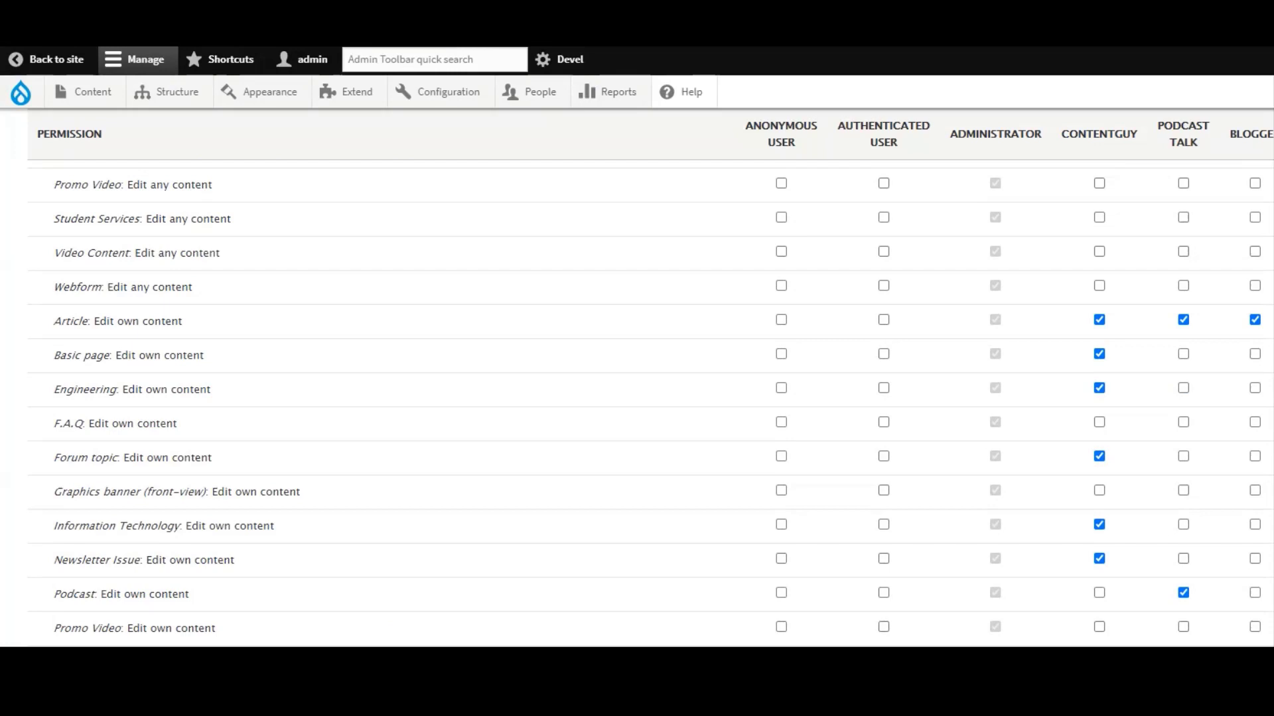
{"action": "scroll", "coordinate": [637, 398], "scroll_direction": "down", "scroll_amount": 20}
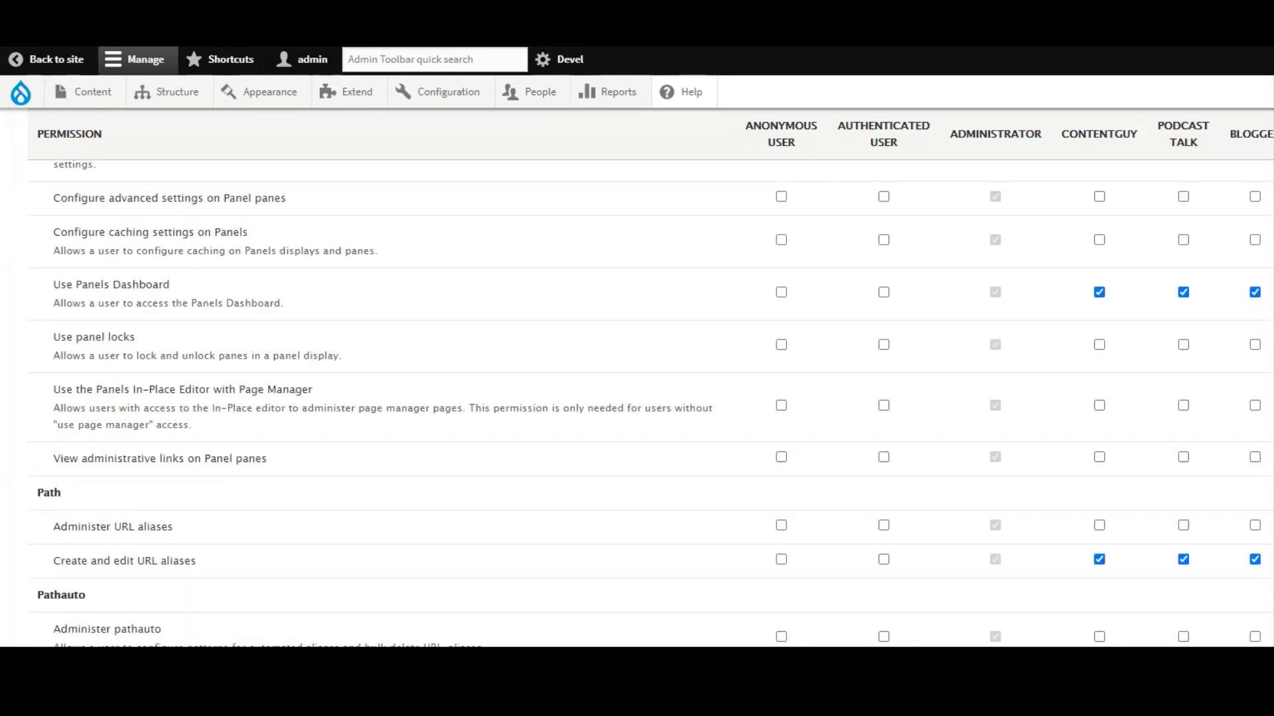
{"action": "scroll", "coordinate": [637, 398], "scroll_direction": "down", "scroll_amount": 4}
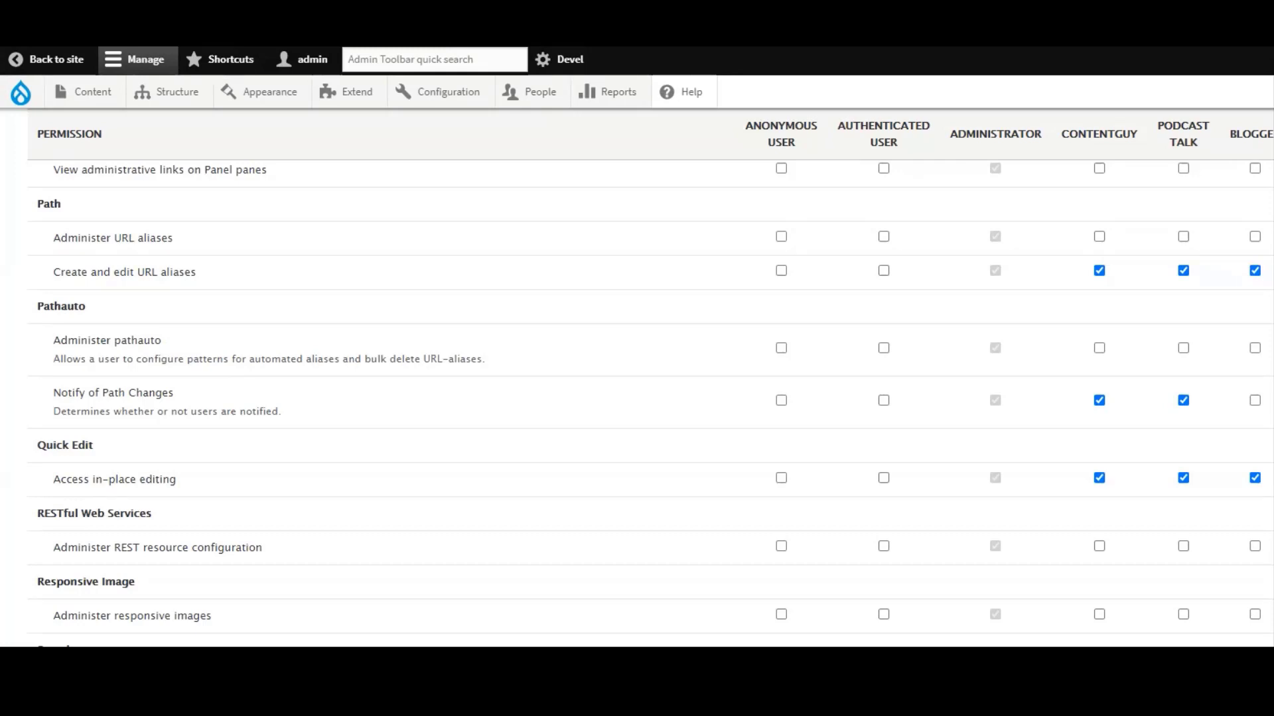
Tick 'Notify of Path Changes' and 'Use the toolbar' for Blogger
{"action": "left_click", "coordinate": [1254, 400]}
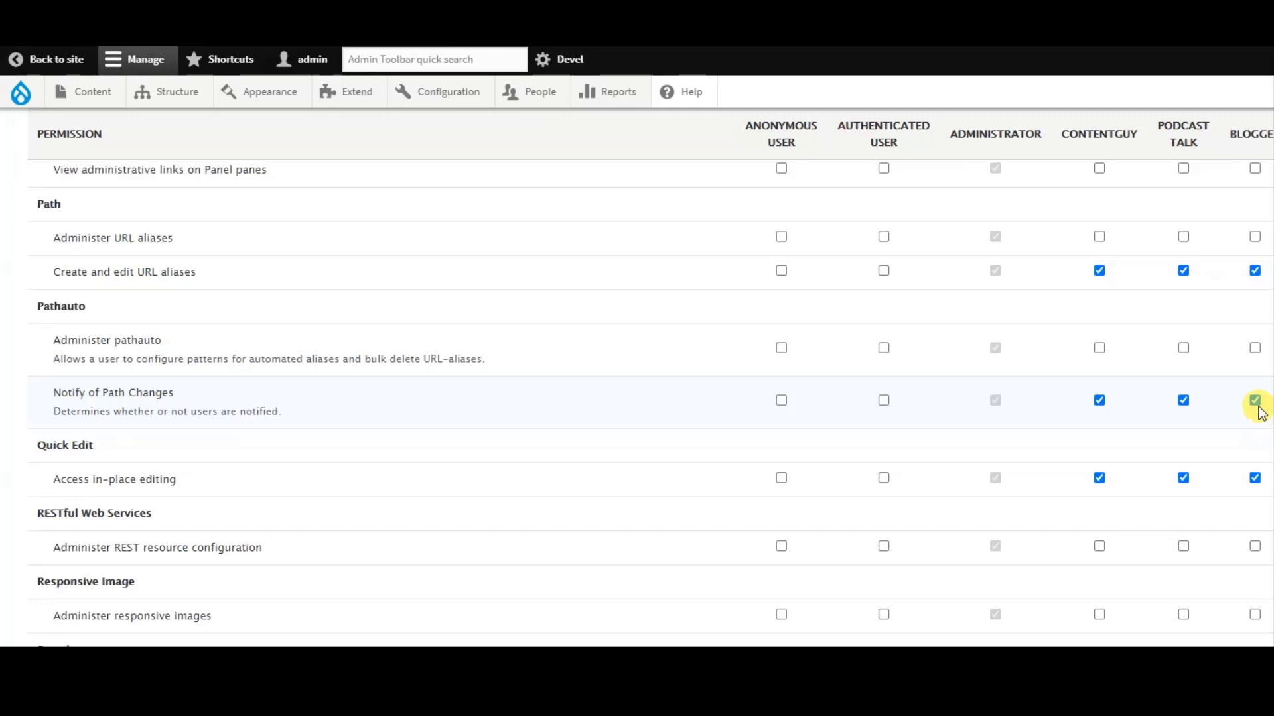
{"action": "scroll", "coordinate": [637, 378], "scroll_direction": "down", "scroll_amount": 5}
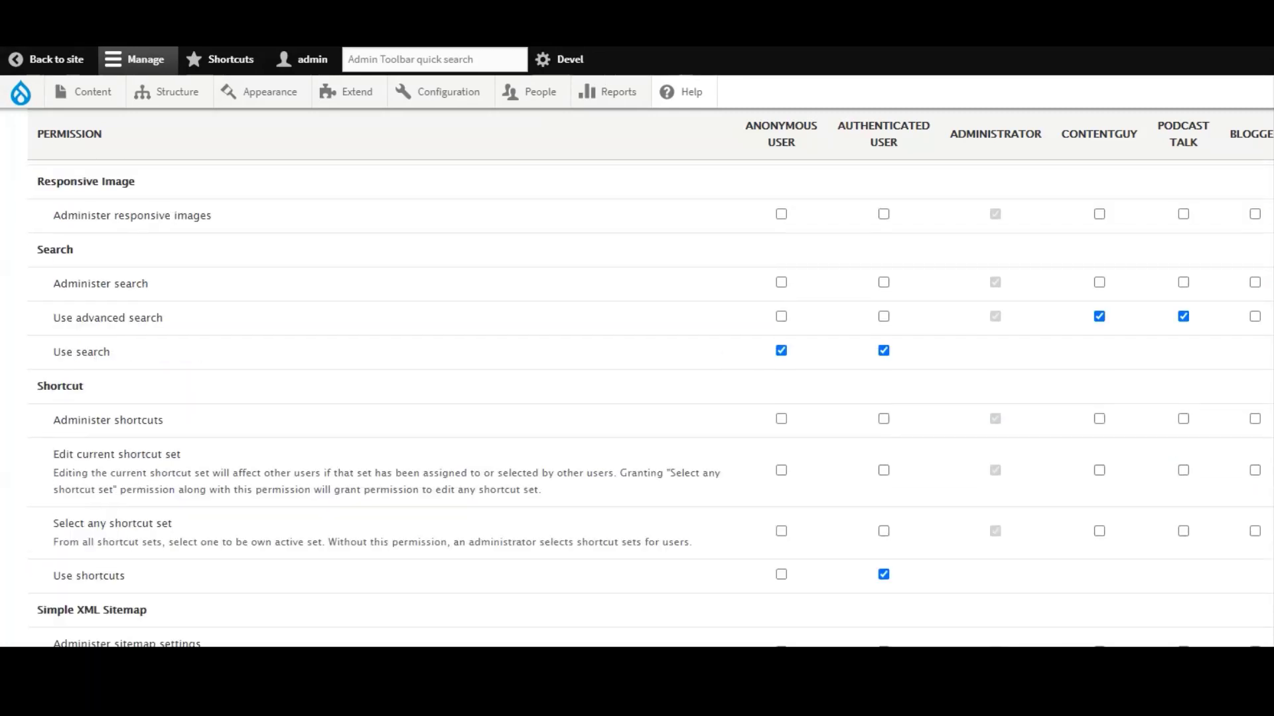
{"action": "scroll", "coordinate": [637, 378], "scroll_direction": "down", "scroll_amount": 10}
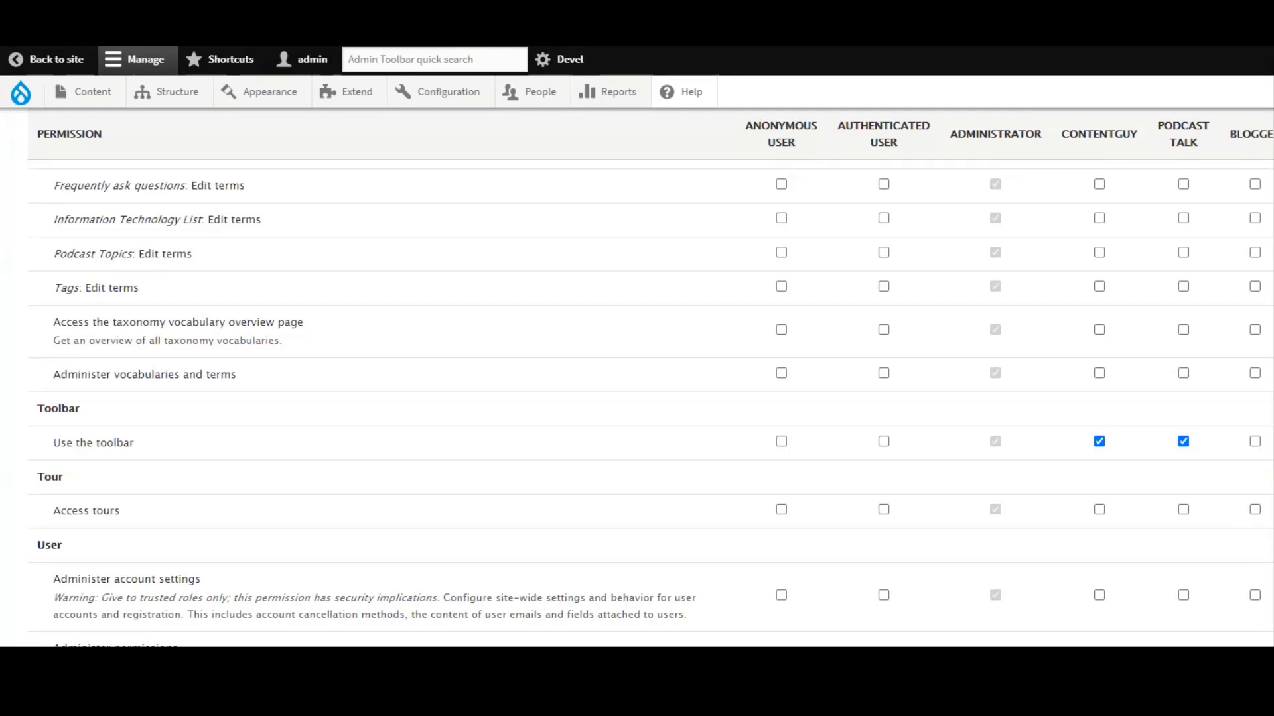
{"action": "scroll", "coordinate": [1260, 510], "scroll_direction": "up", "scroll_amount": 3}
{"action": "scroll", "coordinate": [1260, 509], "scroll_direction": "down", "scroll_amount": 2}
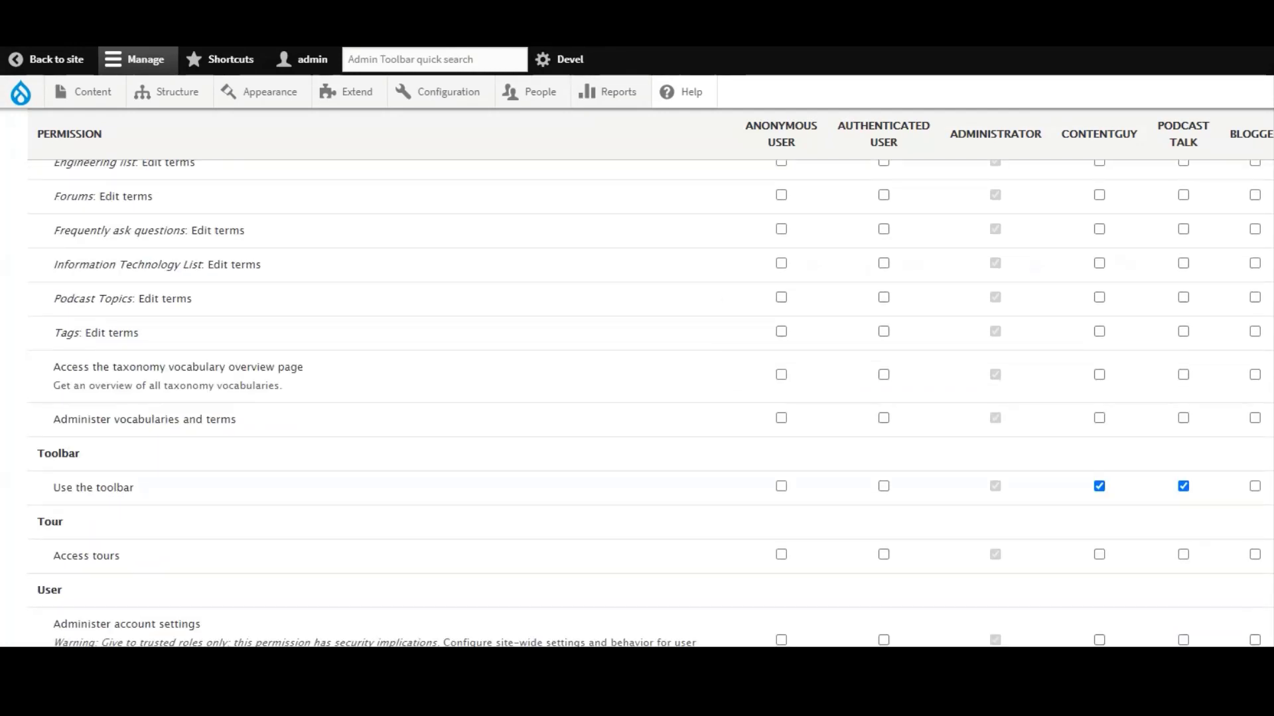
{"action": "left_click", "coordinate": [1255, 486]}
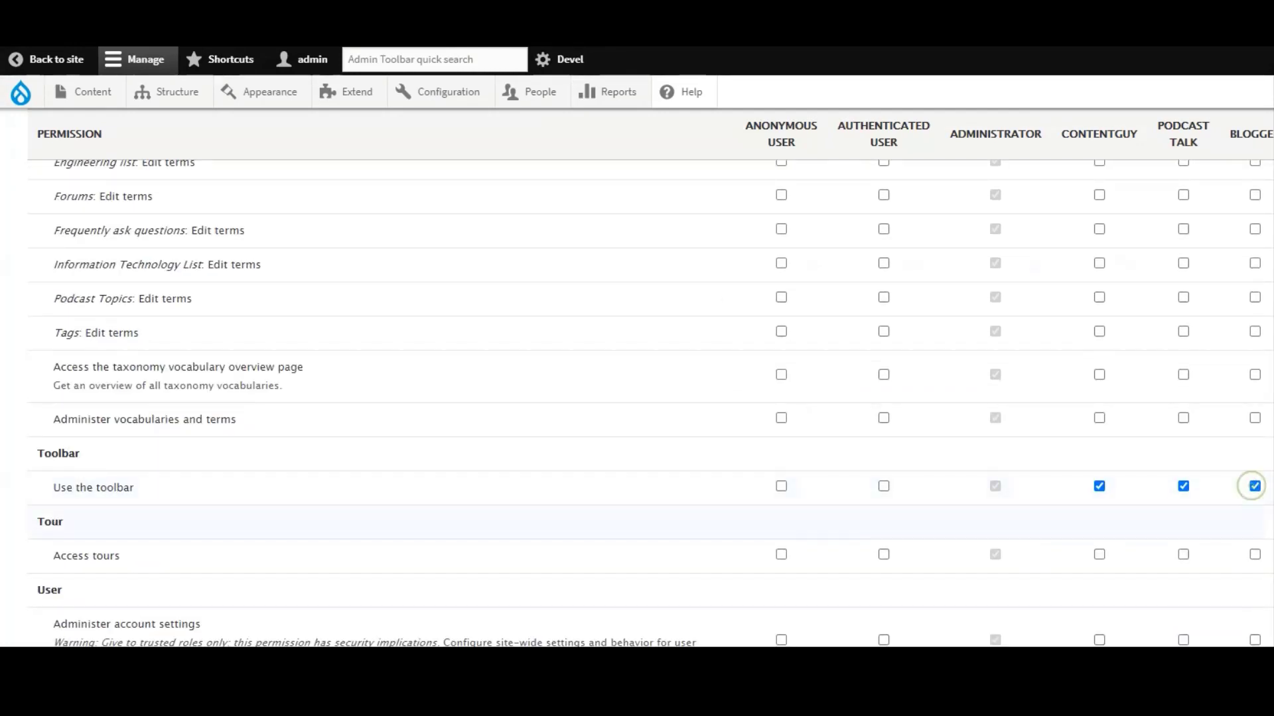
Tick 'View content hits' for the Blogger role
{"action": "scroll", "coordinate": [637, 378], "scroll_direction": "up", "scroll_amount": 15}
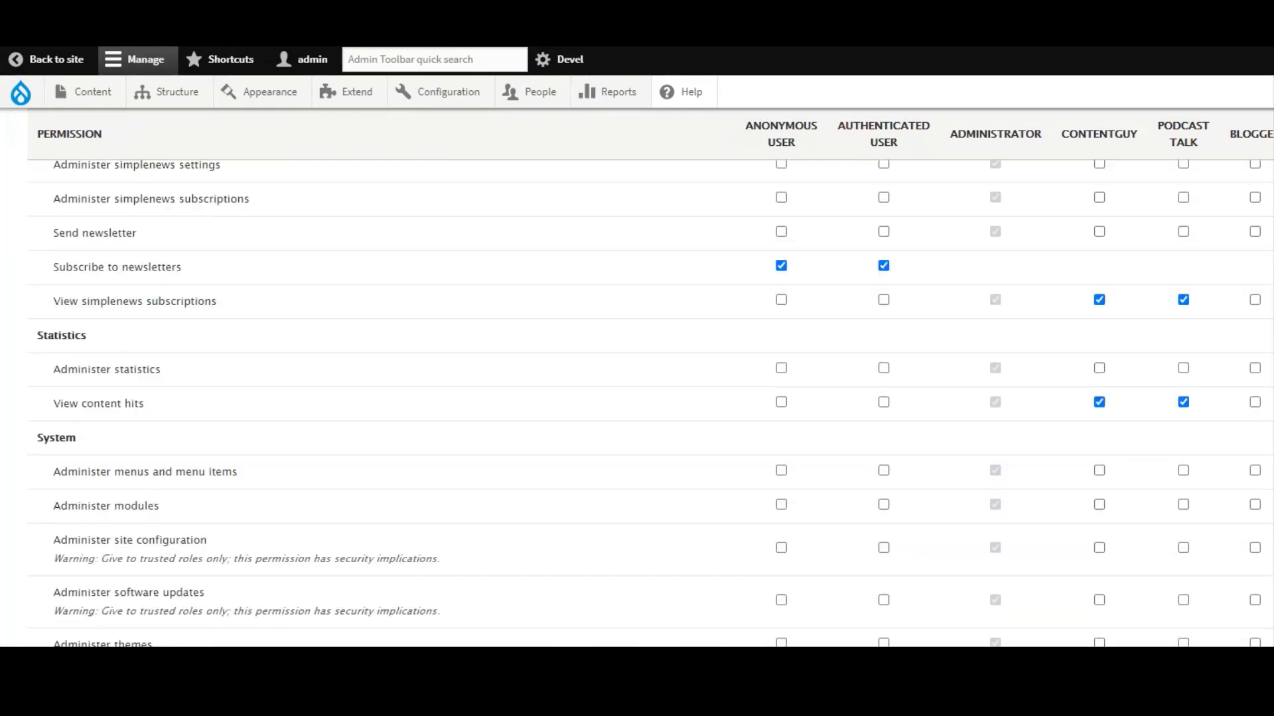
{"action": "scroll", "coordinate": [637, 378], "scroll_direction": "down", "scroll_amount": 20}
{"action": "scroll", "coordinate": [637, 378], "scroll_direction": "up", "scroll_amount": 5}
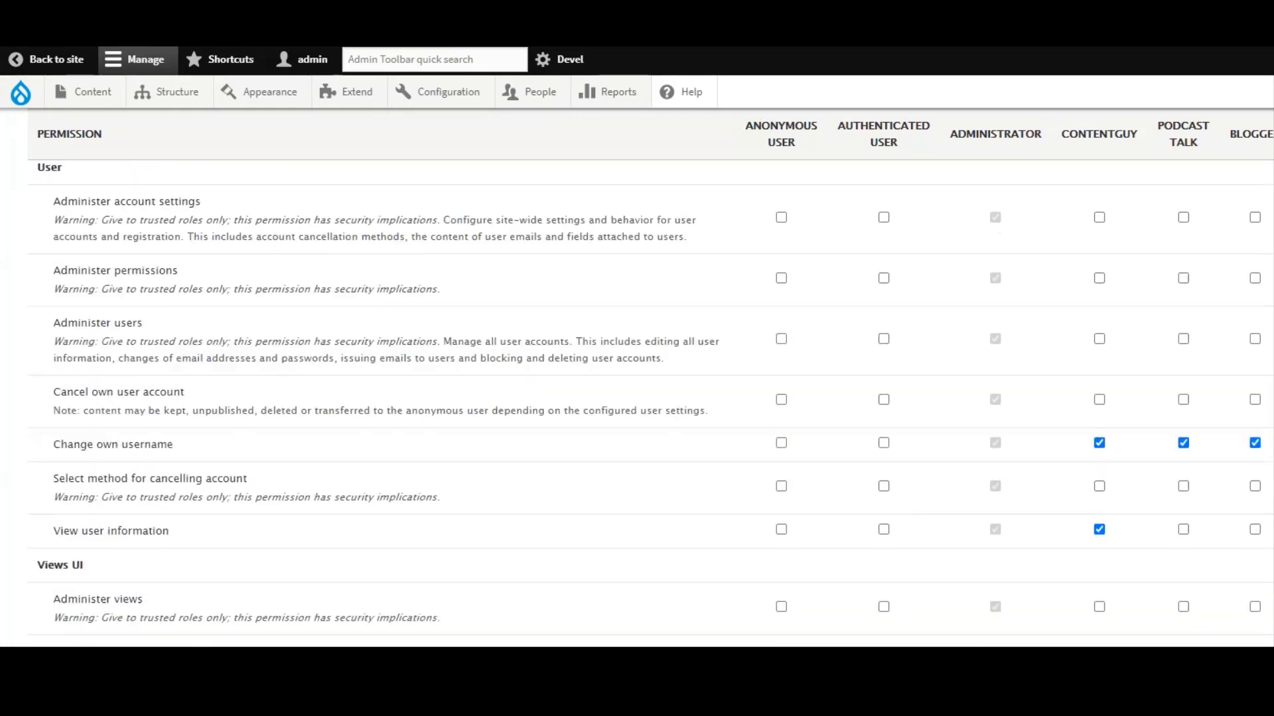
{"action": "scroll", "coordinate": [637, 378], "scroll_direction": "down", "scroll_amount": 2}
{"action": "scroll", "coordinate": [637, 378], "scroll_direction": "up", "scroll_amount": 15}
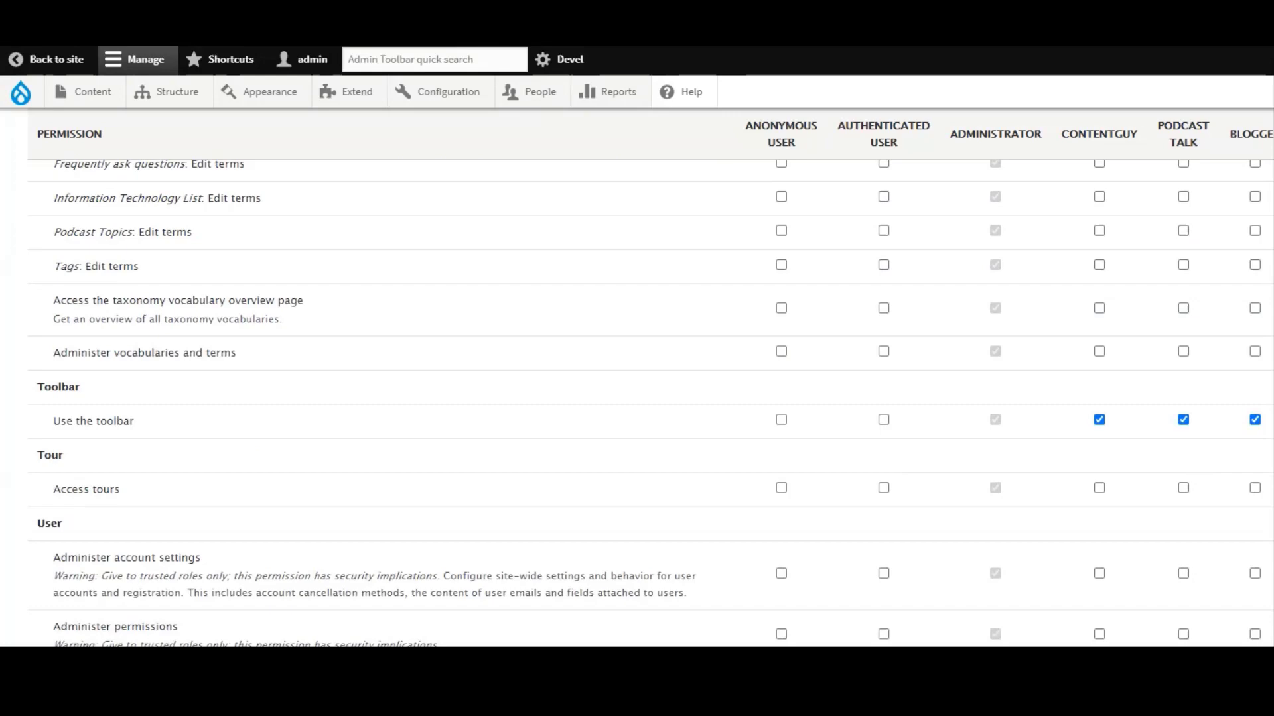
{"action": "scroll", "coordinate": [637, 379], "scroll_direction": "up", "scroll_amount": 2}
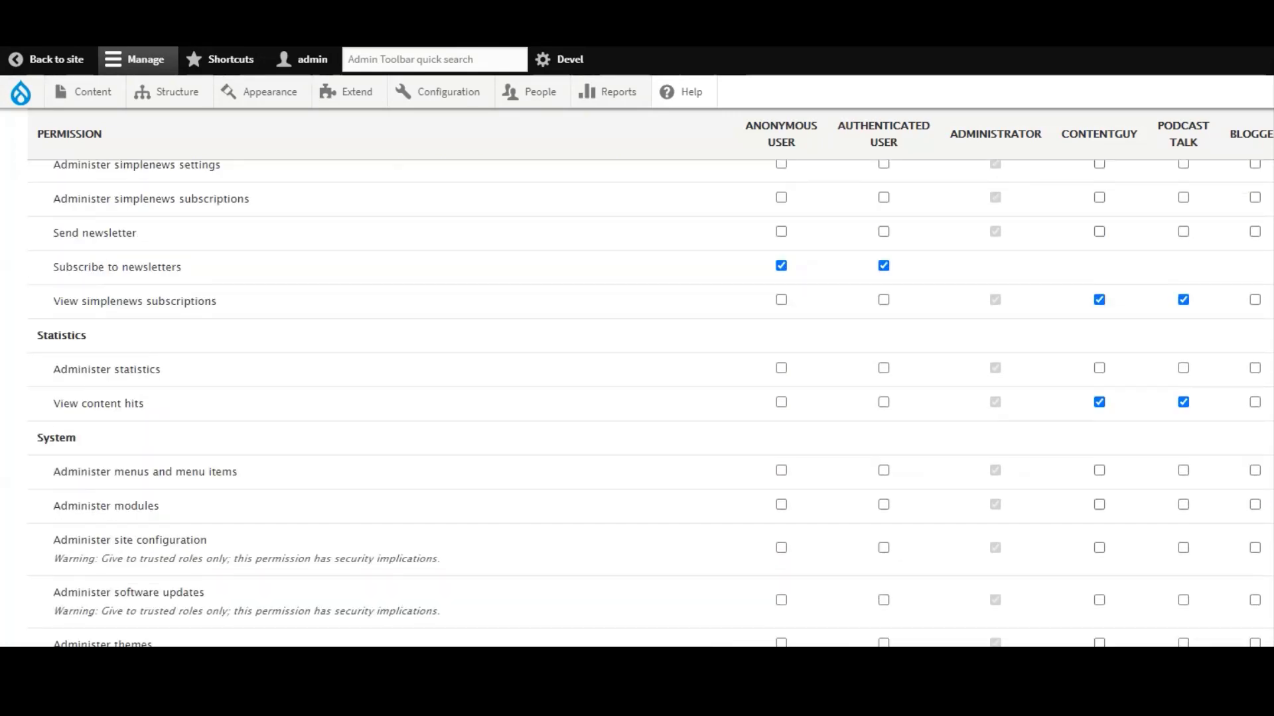
{"action": "scroll", "coordinate": [637, 378], "scroll_direction": "down", "scroll_amount": 20}
{"action": "scroll", "coordinate": [637, 378], "scroll_direction": "down", "scroll_amount": 10}
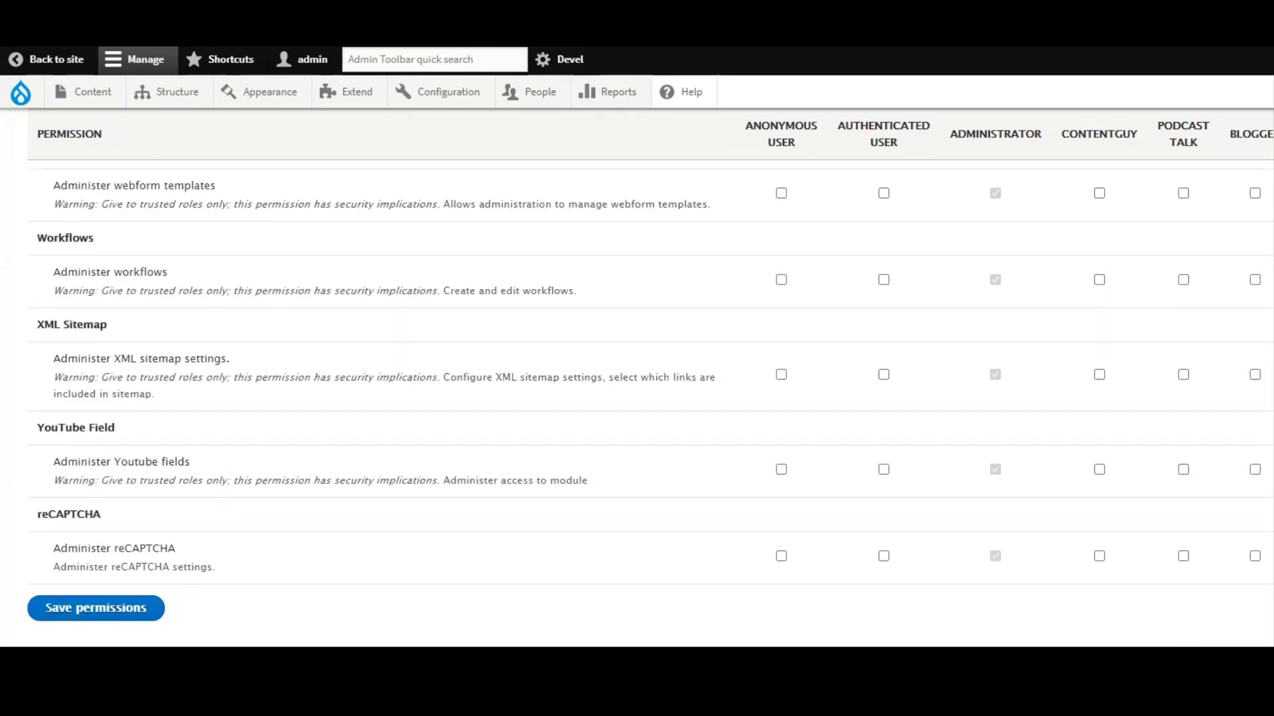
{"action": "scroll", "coordinate": [637, 378], "scroll_direction": "up", "scroll_amount": 20}
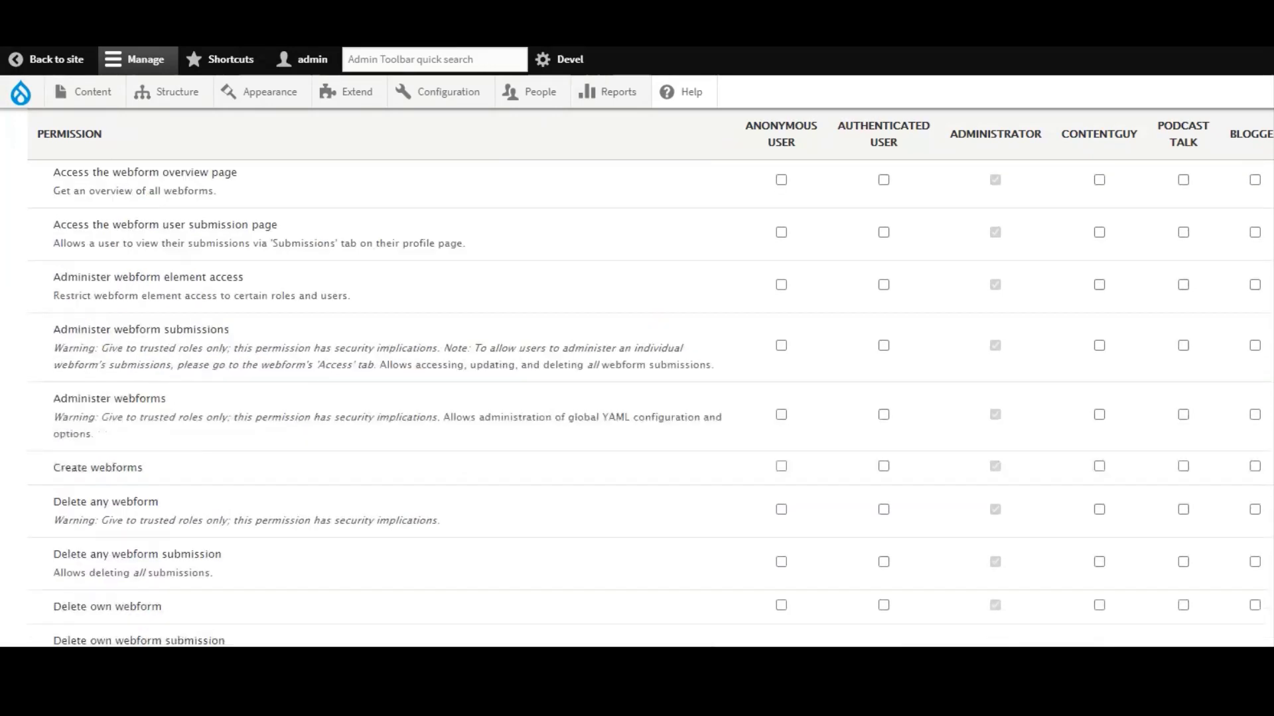
{"action": "scroll", "coordinate": [637, 378], "scroll_direction": "up", "scroll_amount": 2}
{"action": "scroll", "coordinate": [637, 378], "scroll_direction": "down", "scroll_amount": 5}
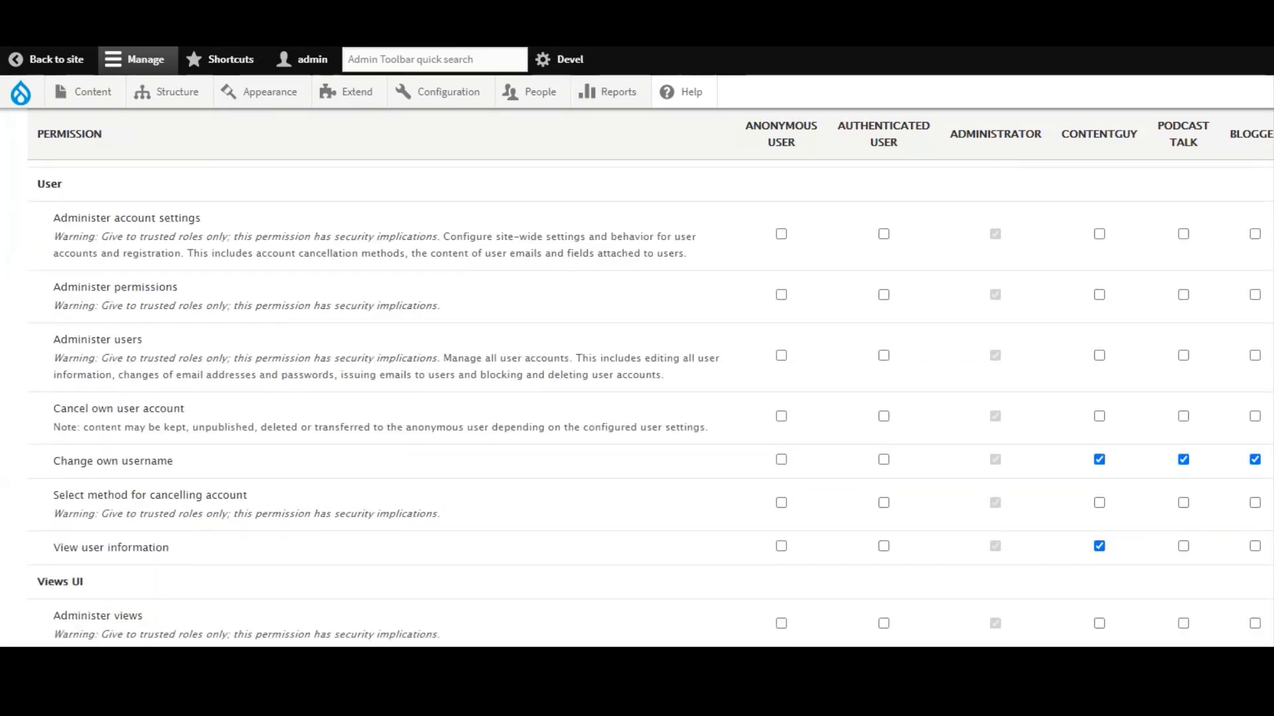
{"action": "scroll", "coordinate": [637, 378], "scroll_direction": "down", "scroll_amount": 15}
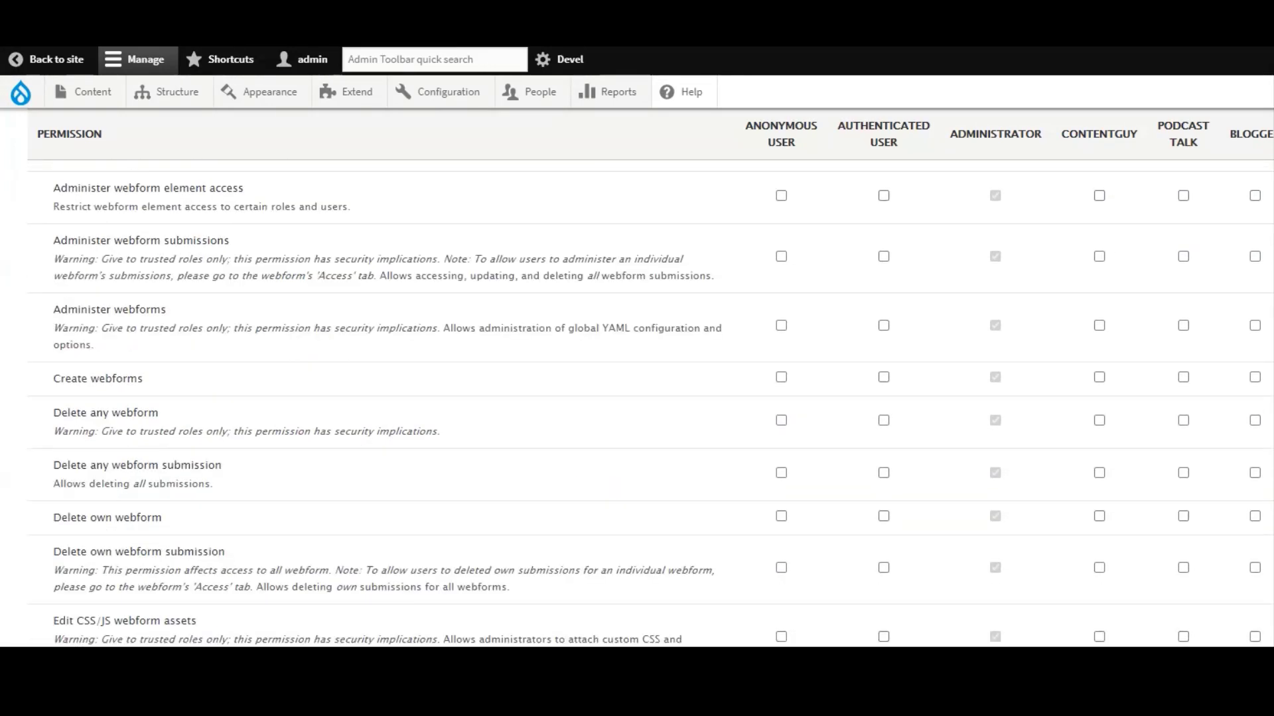
{"action": "scroll", "coordinate": [637, 378], "scroll_direction": "up", "scroll_amount": 20}
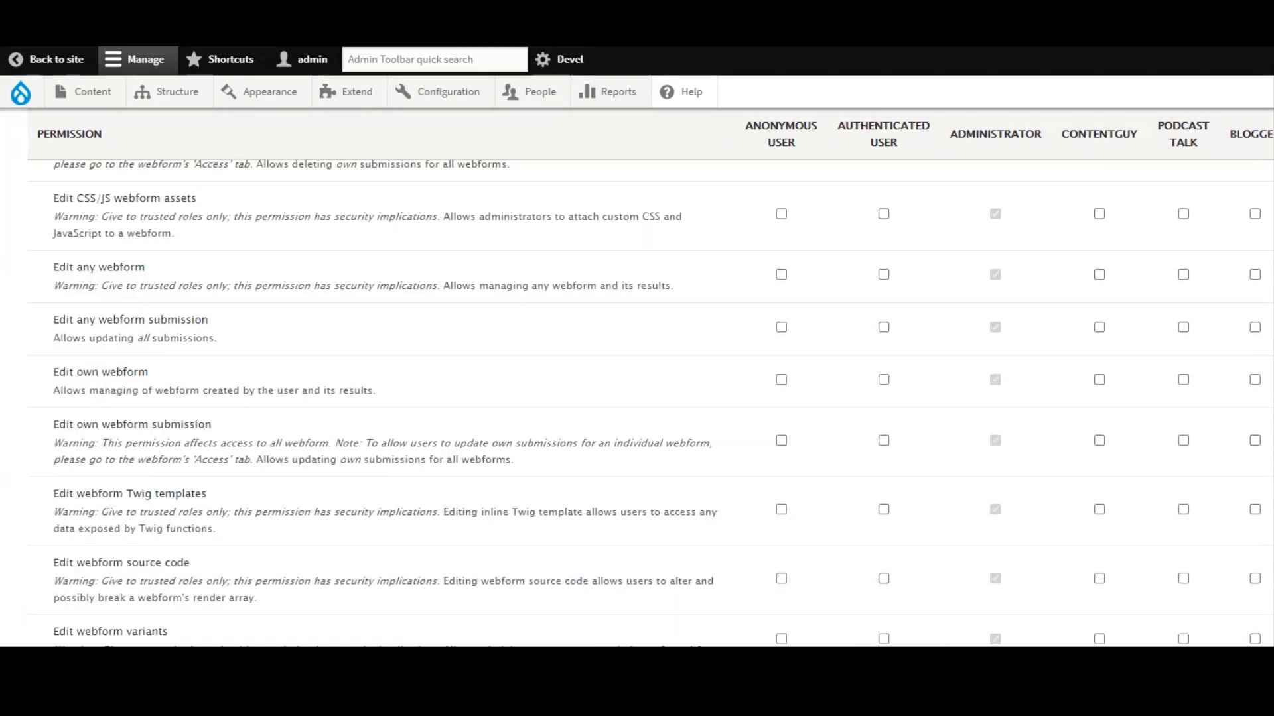
{"action": "scroll", "coordinate": [637, 378], "scroll_direction": "up", "scroll_amount": 15}
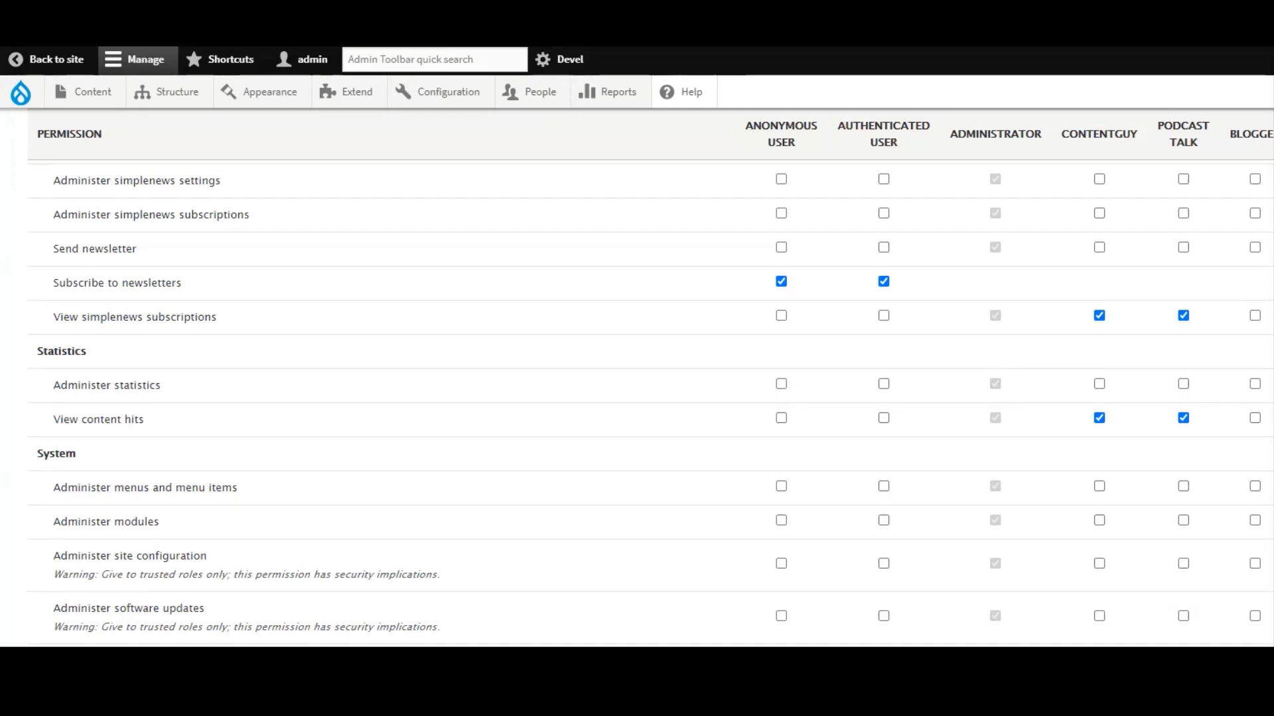
{"action": "left_click", "coordinate": [1254, 419]}
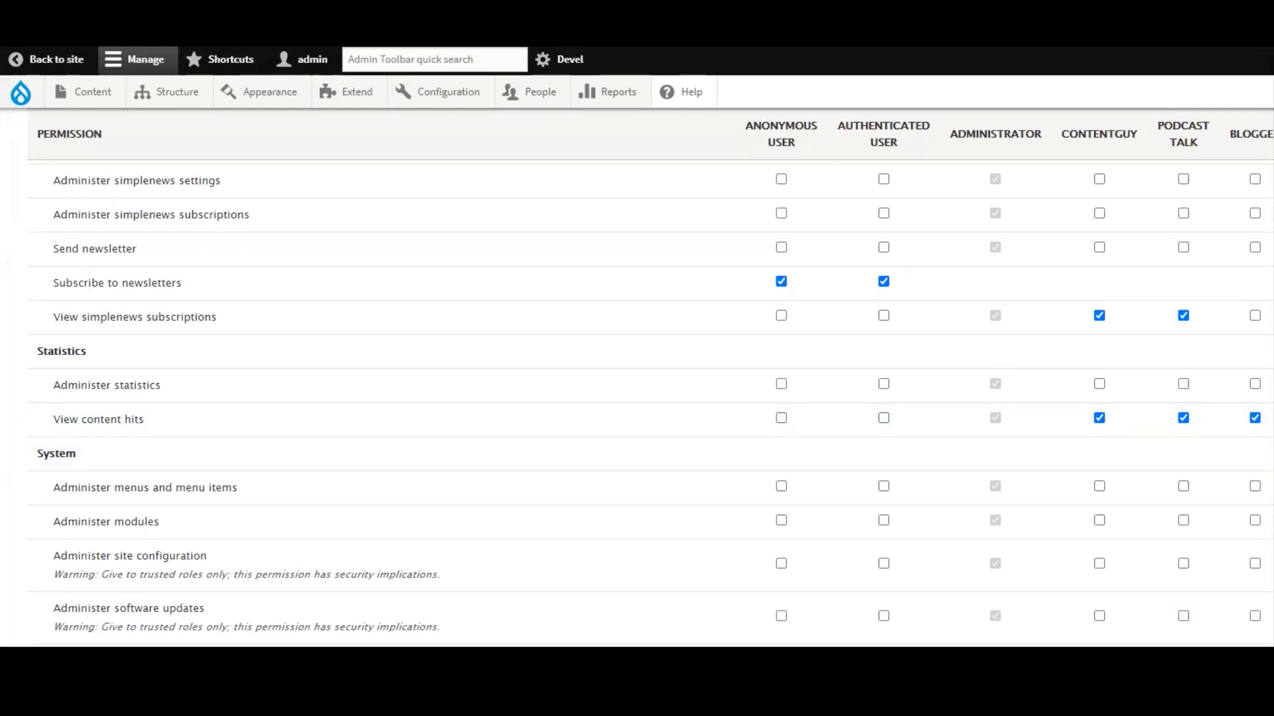
{"action": "scroll", "coordinate": [1258, 430], "scroll_direction": "up", "scroll_amount": 12}
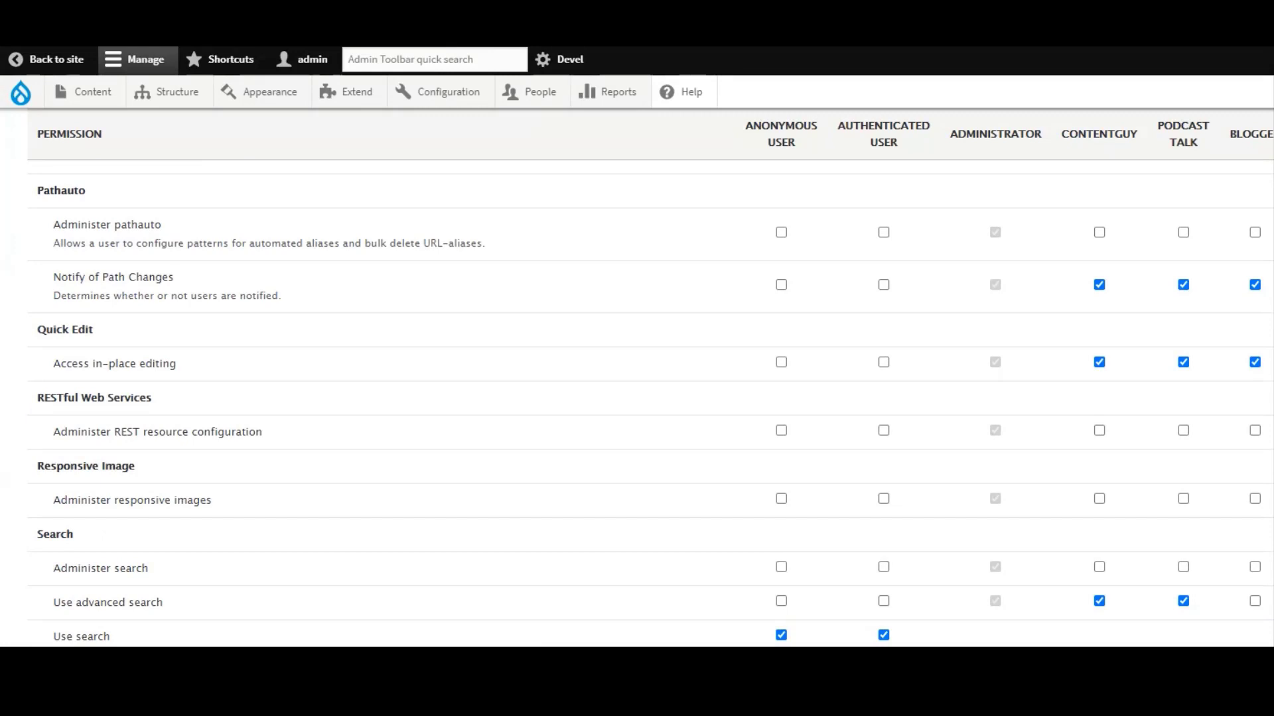
{"action": "scroll", "coordinate": [637, 378], "scroll_direction": "up", "scroll_amount": 4}
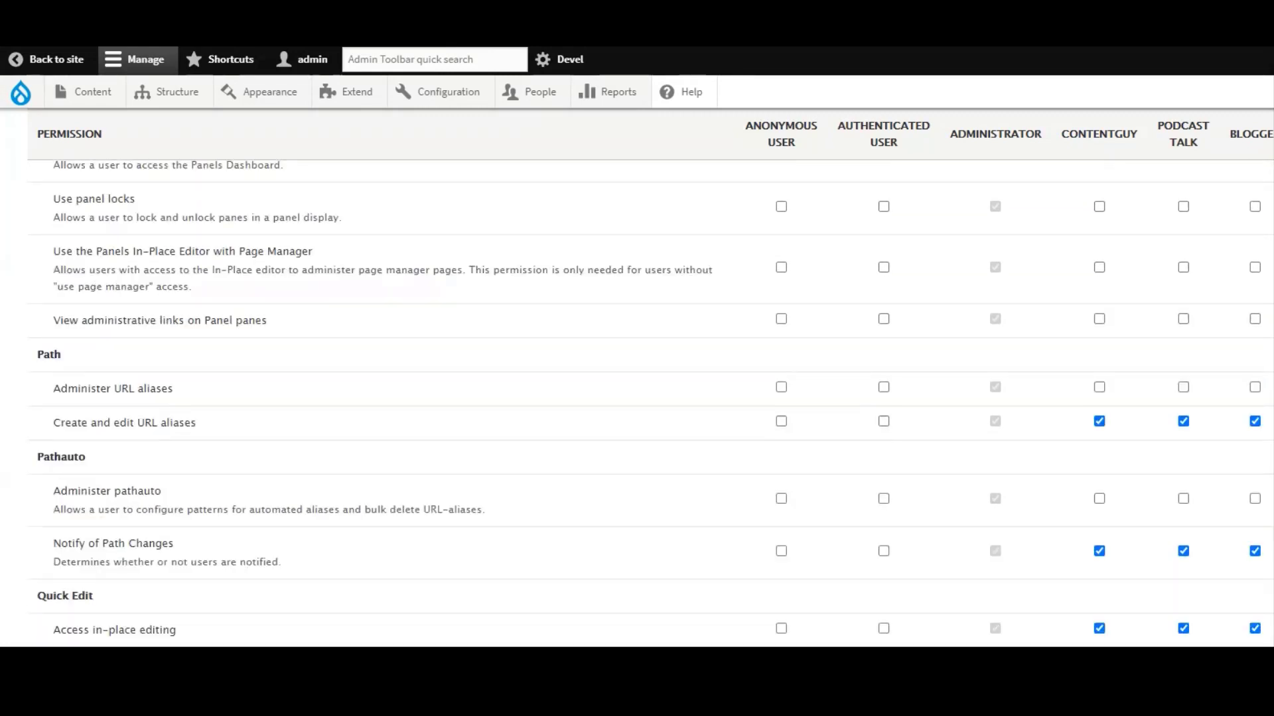
{"action": "scroll", "coordinate": [637, 378], "scroll_direction": "up", "scroll_amount": 7}
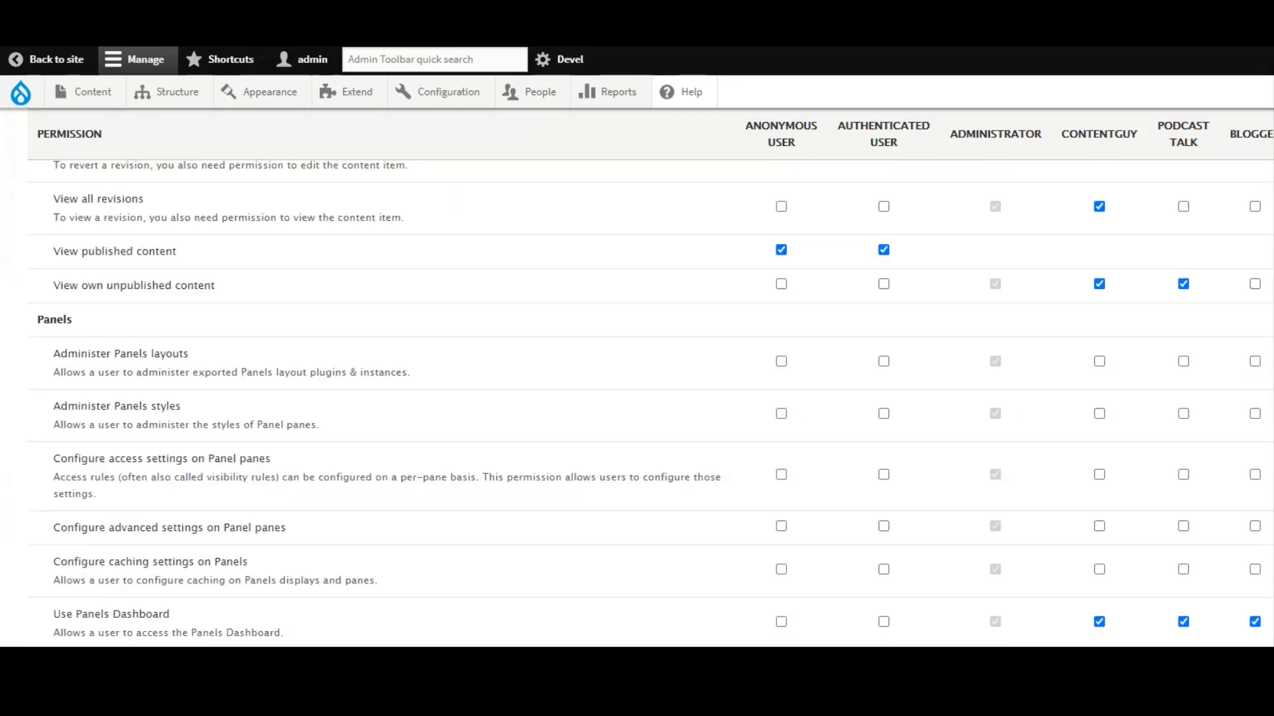
{"action": "scroll", "coordinate": [1228, 496], "scroll_direction": "up", "scroll_amount": 5}
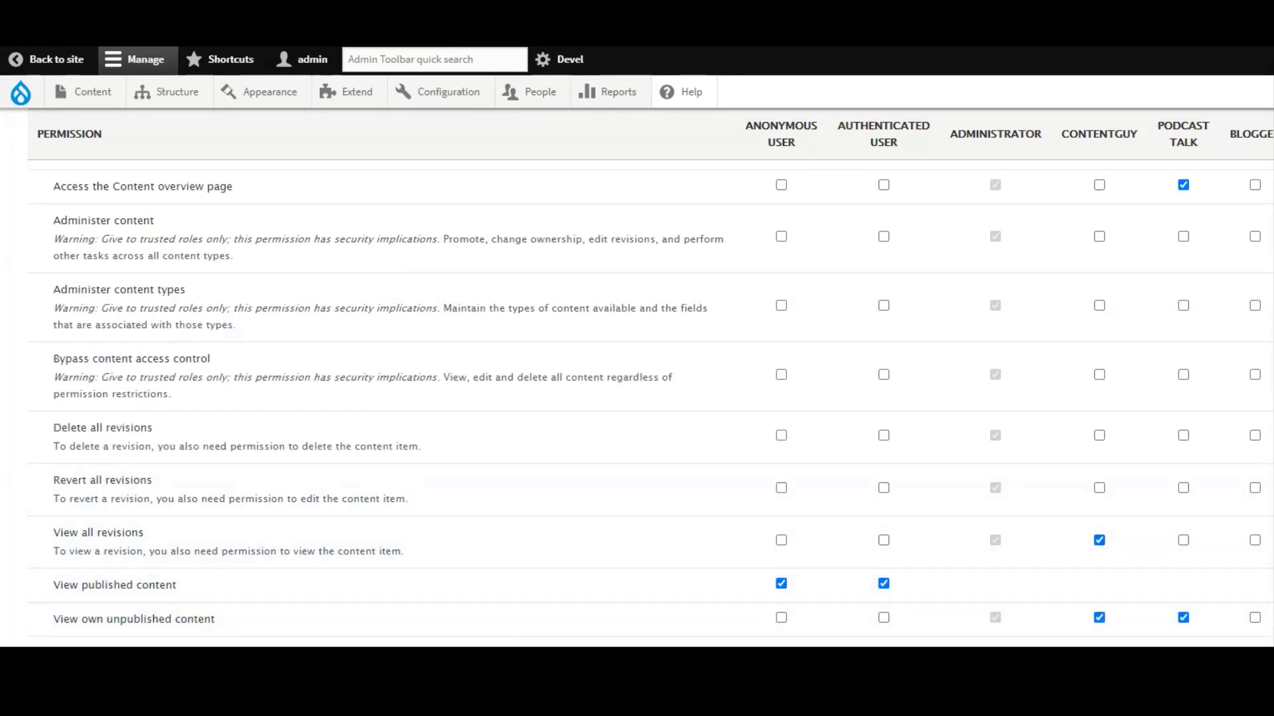
{"action": "scroll", "coordinate": [636, 378], "scroll_direction": "up", "scroll_amount": 2}
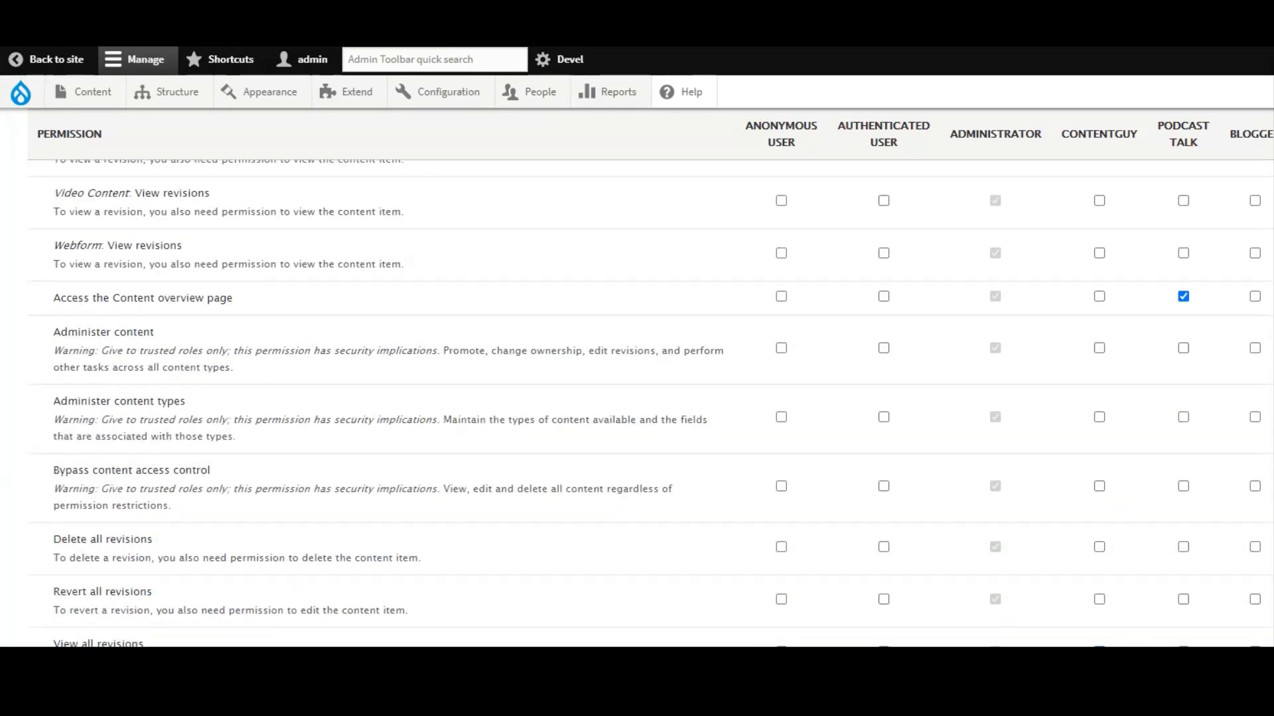
{"action": "scroll", "coordinate": [650, 404], "scroll_direction": "down", "scroll_amount": 1}
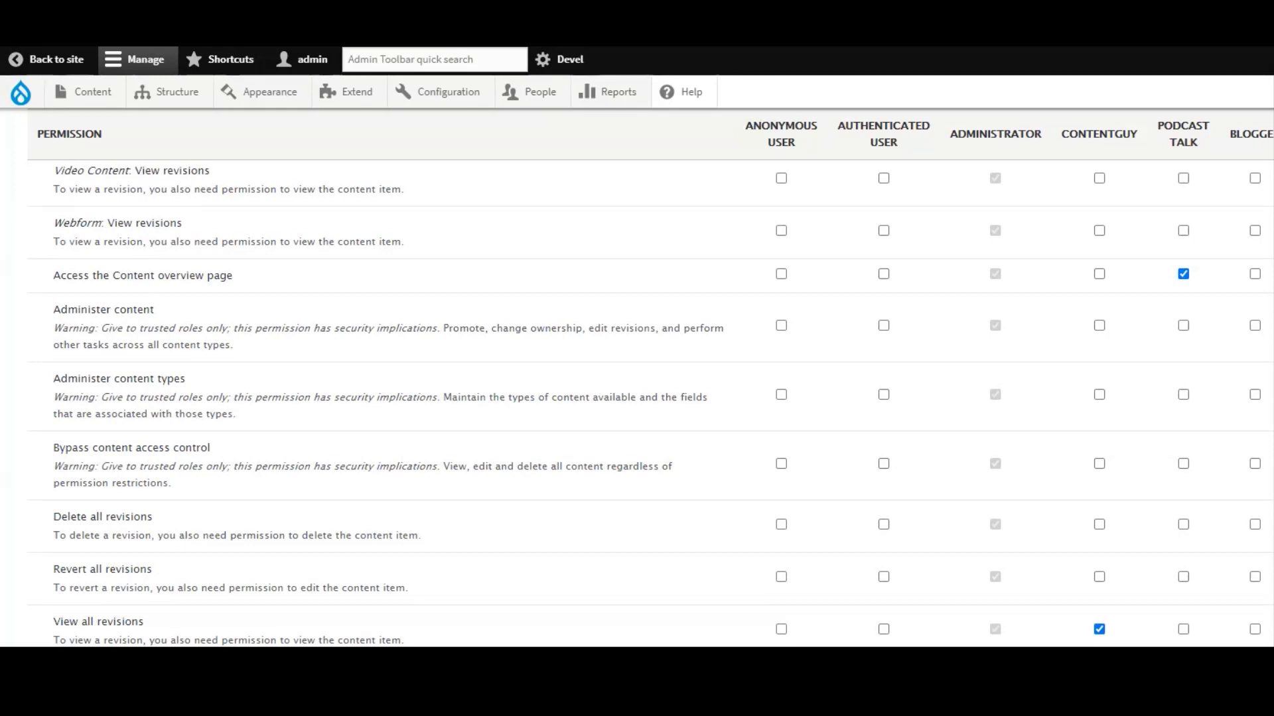
{"action": "scroll", "coordinate": [650, 378], "scroll_direction": "up", "scroll_amount": 20}
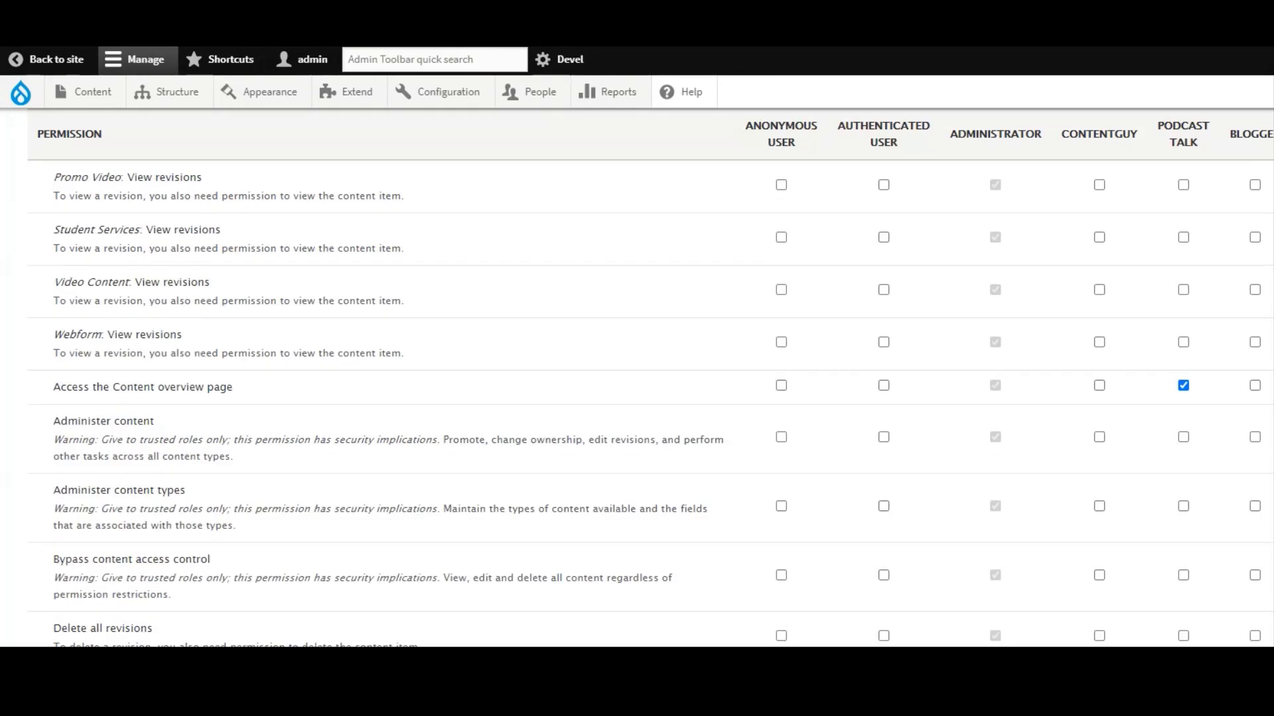
{"action": "scroll", "coordinate": [650, 378], "scroll_direction": "up", "scroll_amount": 20}
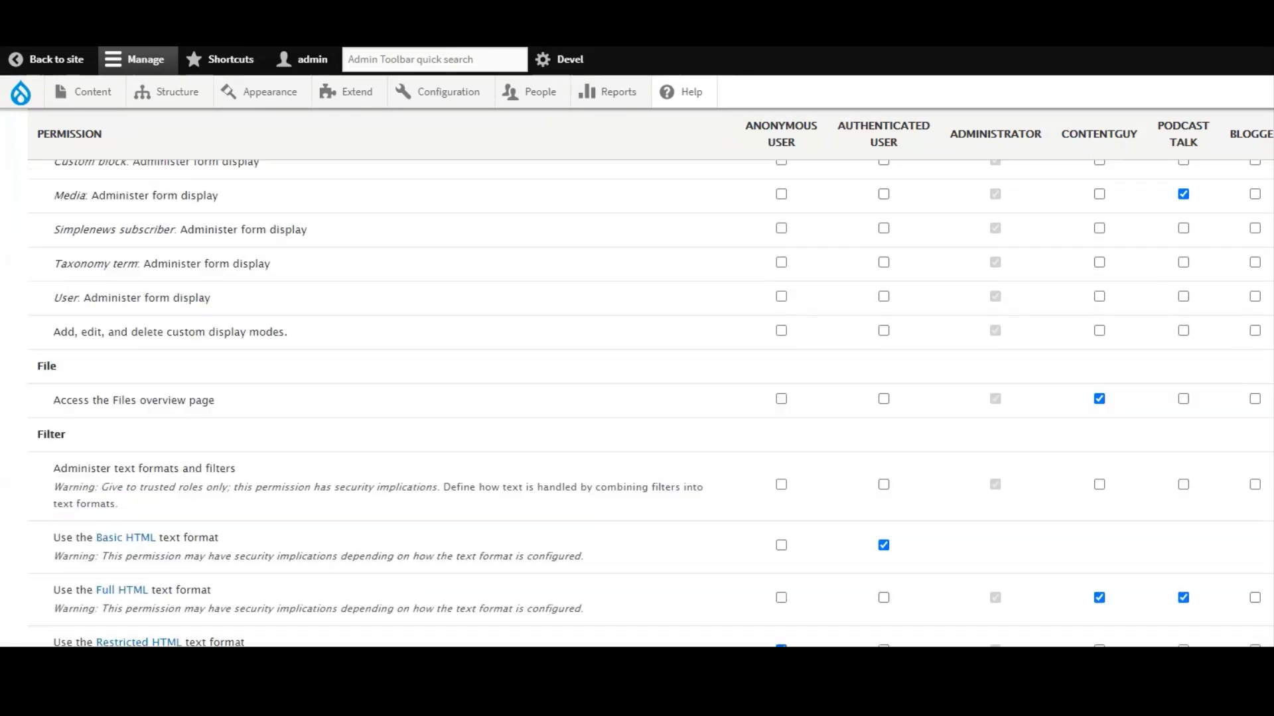
{"action": "scroll", "coordinate": [650, 378], "scroll_direction": "up", "scroll_amount": 15}
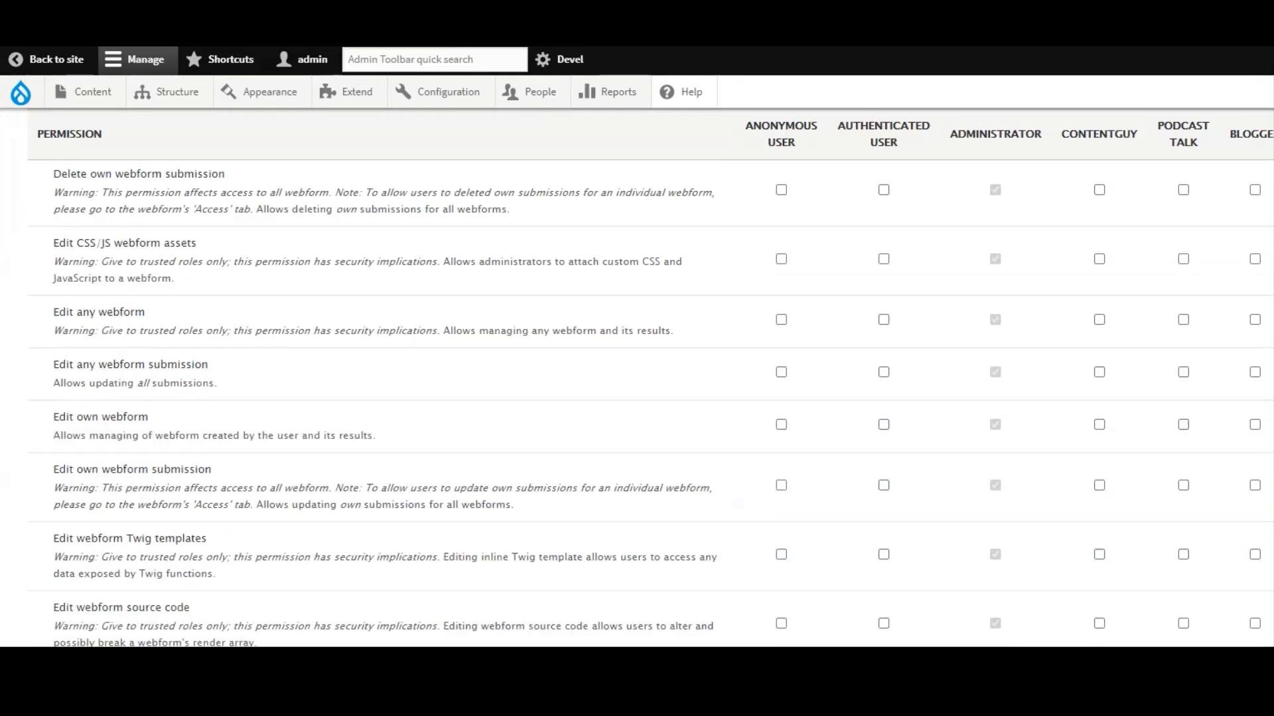
{"action": "scroll", "coordinate": [650, 378], "scroll_direction": "down", "scroll_amount": 10}
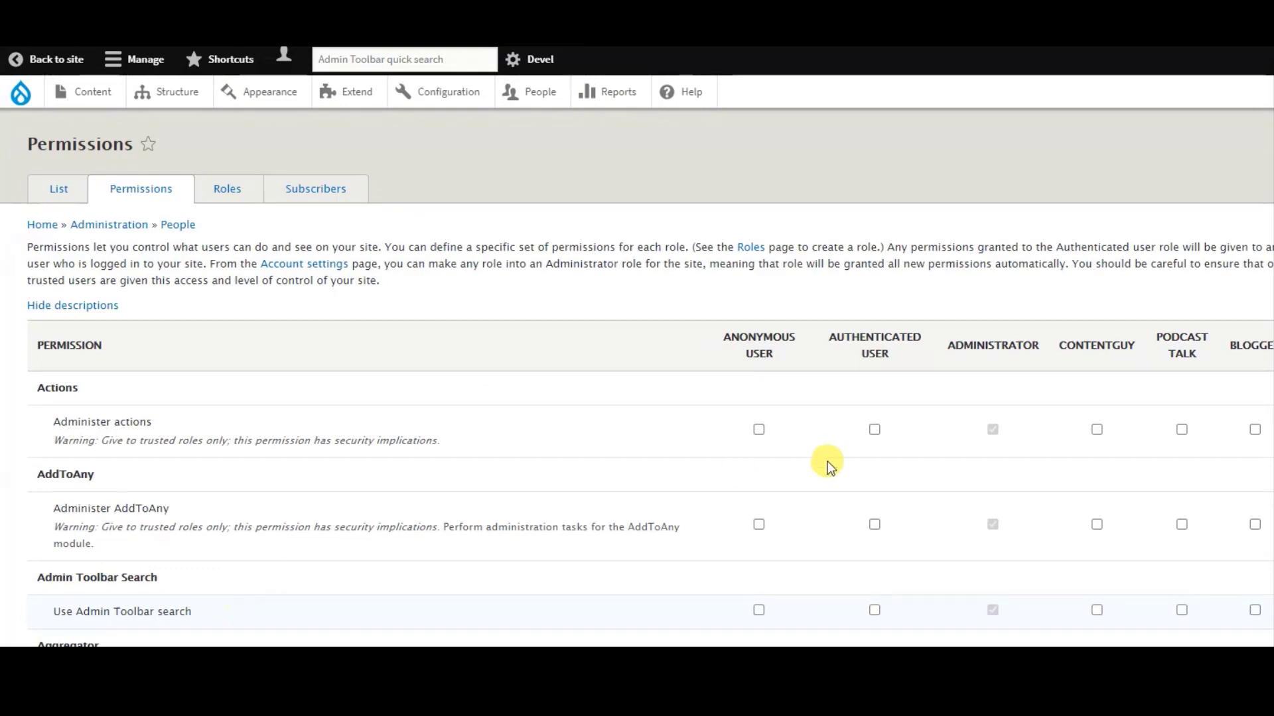
{"action": "scroll", "coordinate": [1250, 277], "scroll_direction": "down", "scroll_amount": 1}
{"action": "scroll", "coordinate": [1250, 277], "scroll_direction": "up", "scroll_amount": 2}
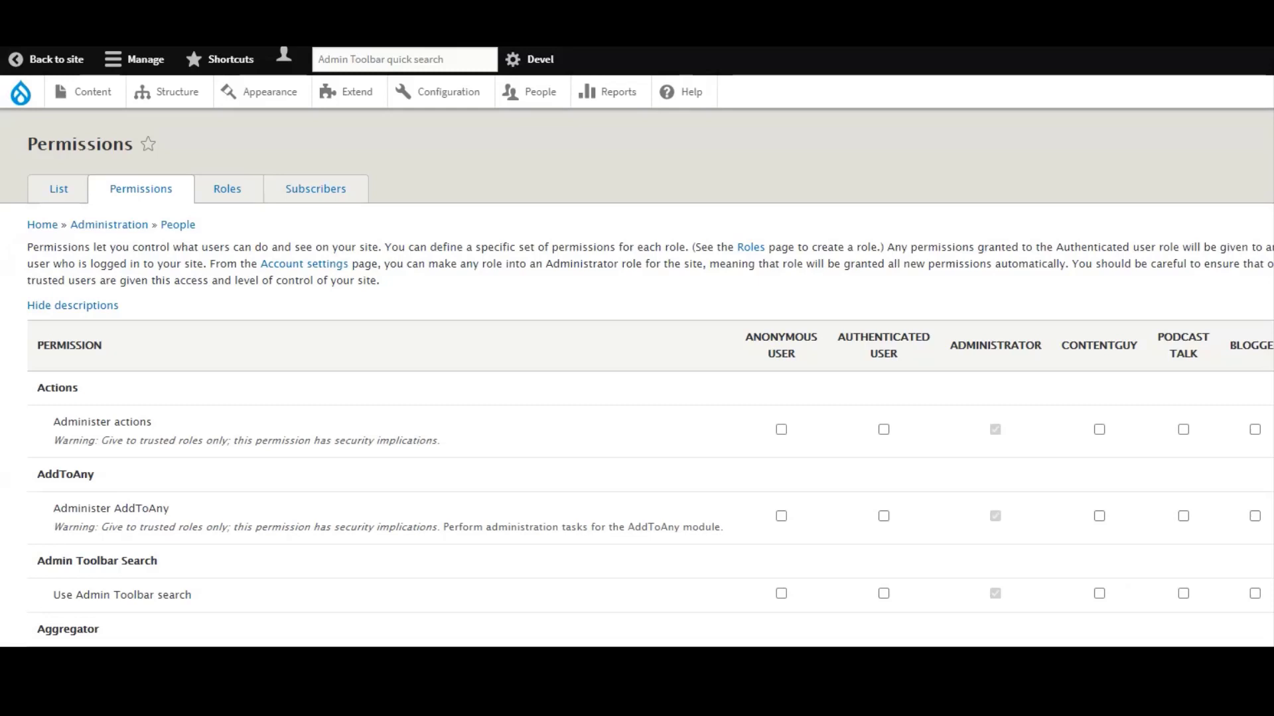
{"action": "scroll", "coordinate": [1174, 344], "scroll_direction": "down", "scroll_amount": 2}
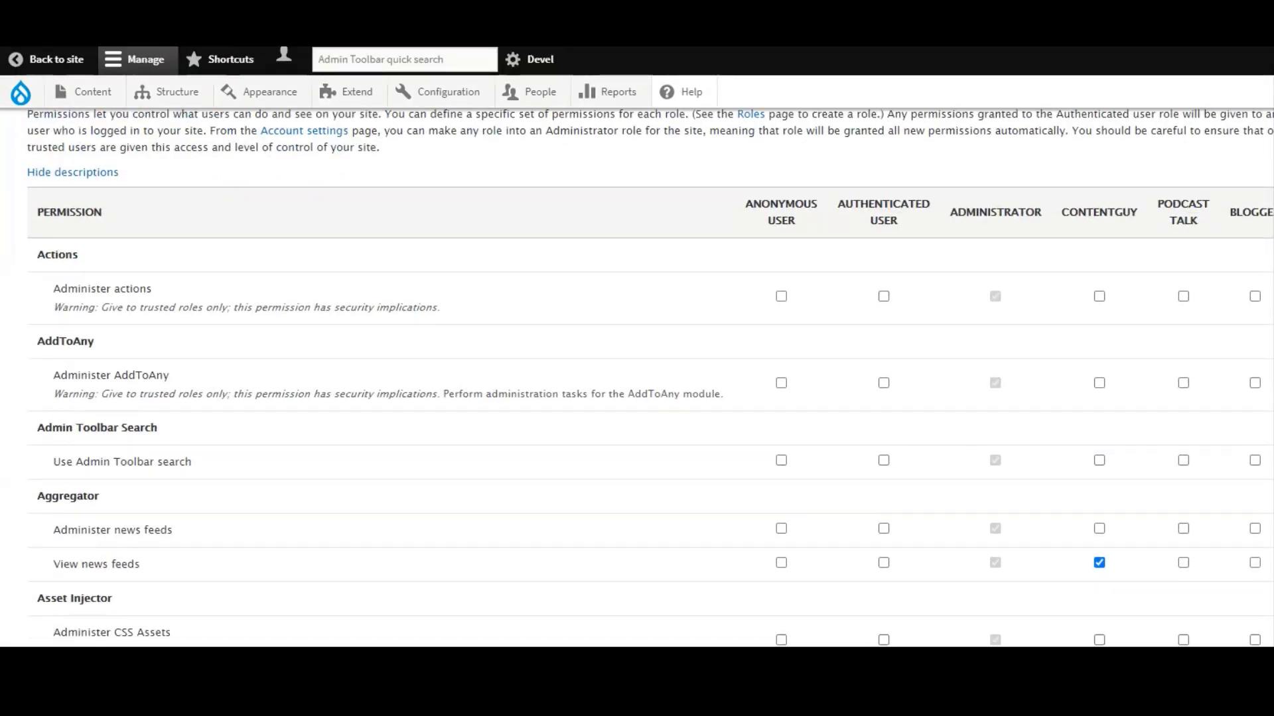
{"action": "mouse_move", "coordinate": [801, 631]}
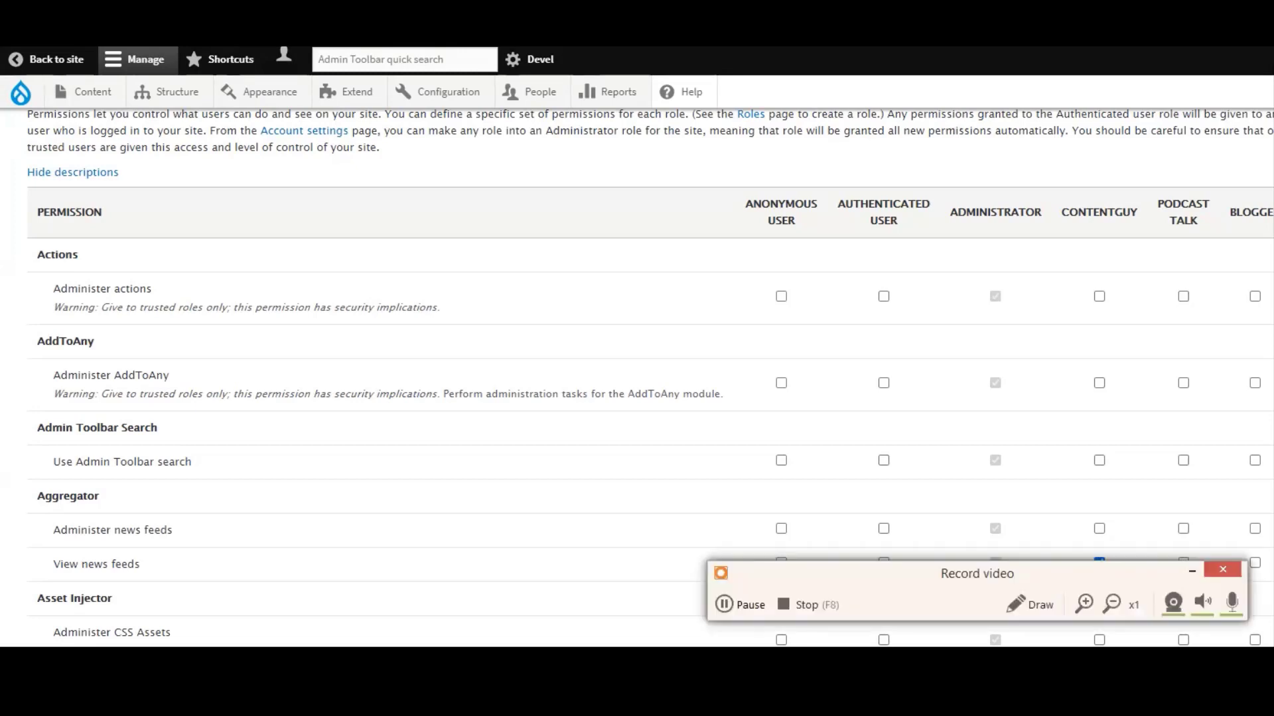
Confirm the password, give the account the blogger role, and create the user
{"action": "left_click", "coordinate": [725, 604]}
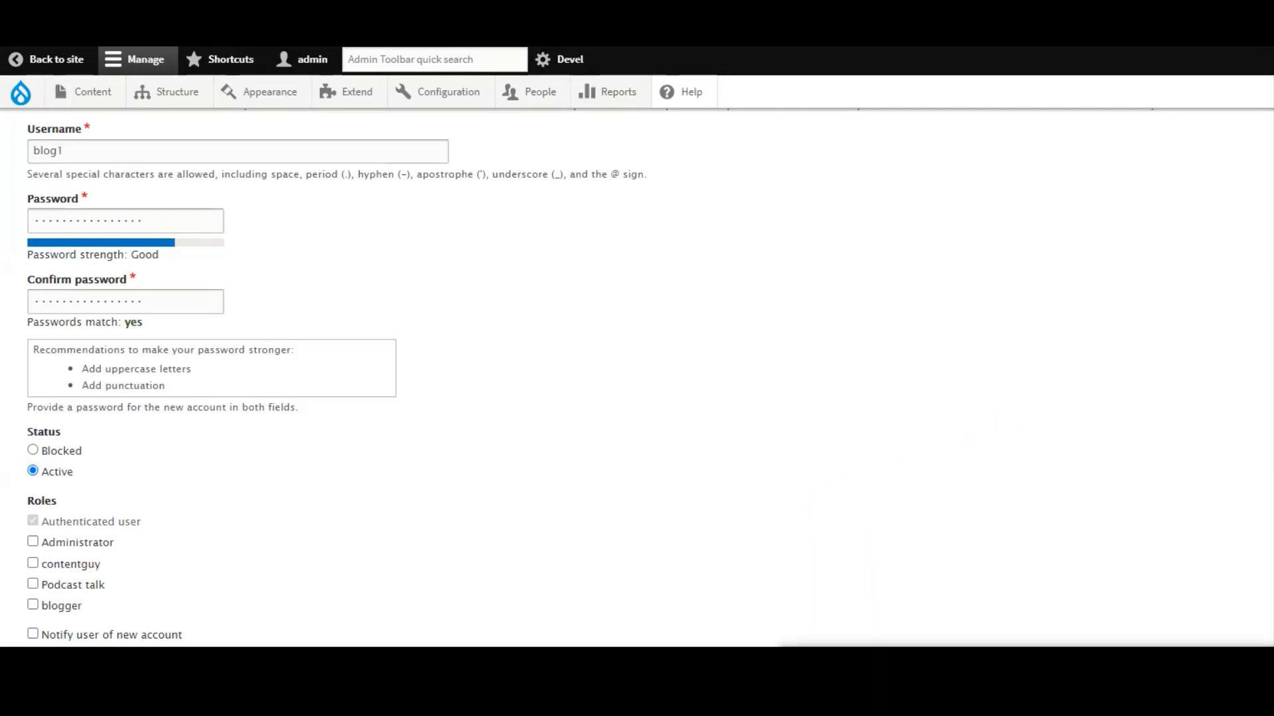
{"action": "left_click", "coordinate": [126, 302]}
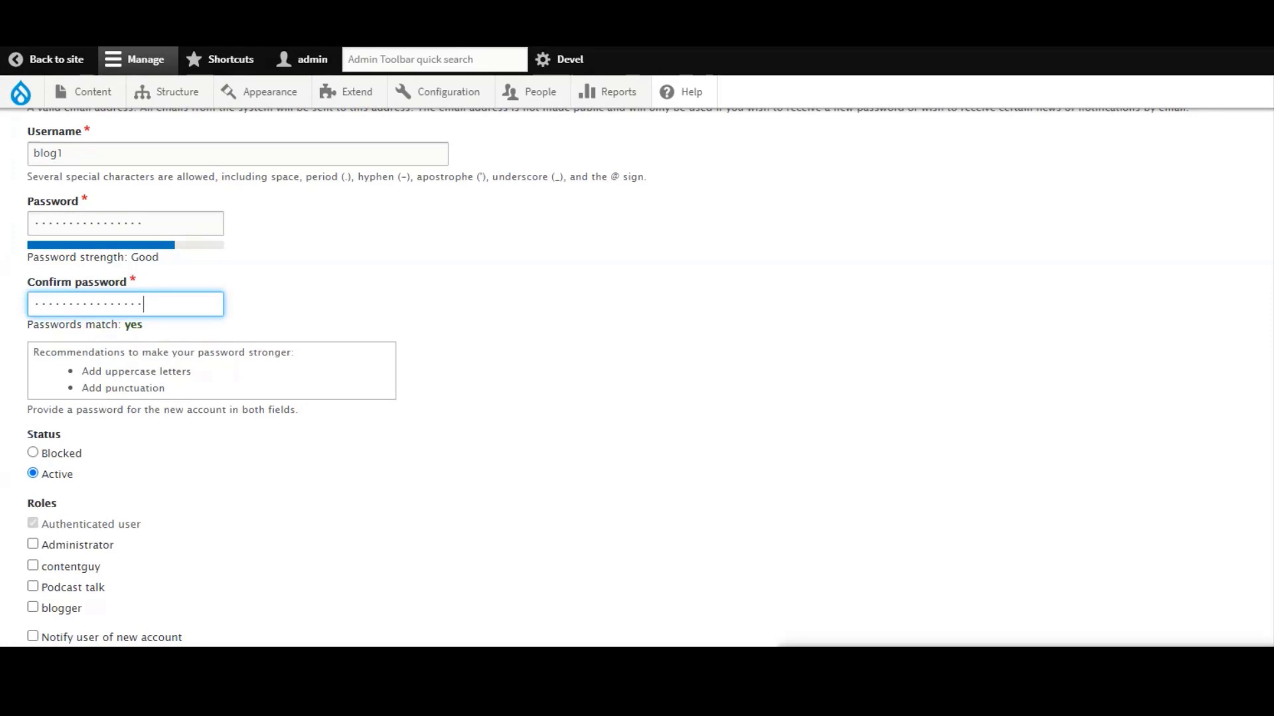
{"action": "scroll", "coordinate": [335, 378], "scroll_direction": "down", "scroll_amount": 3}
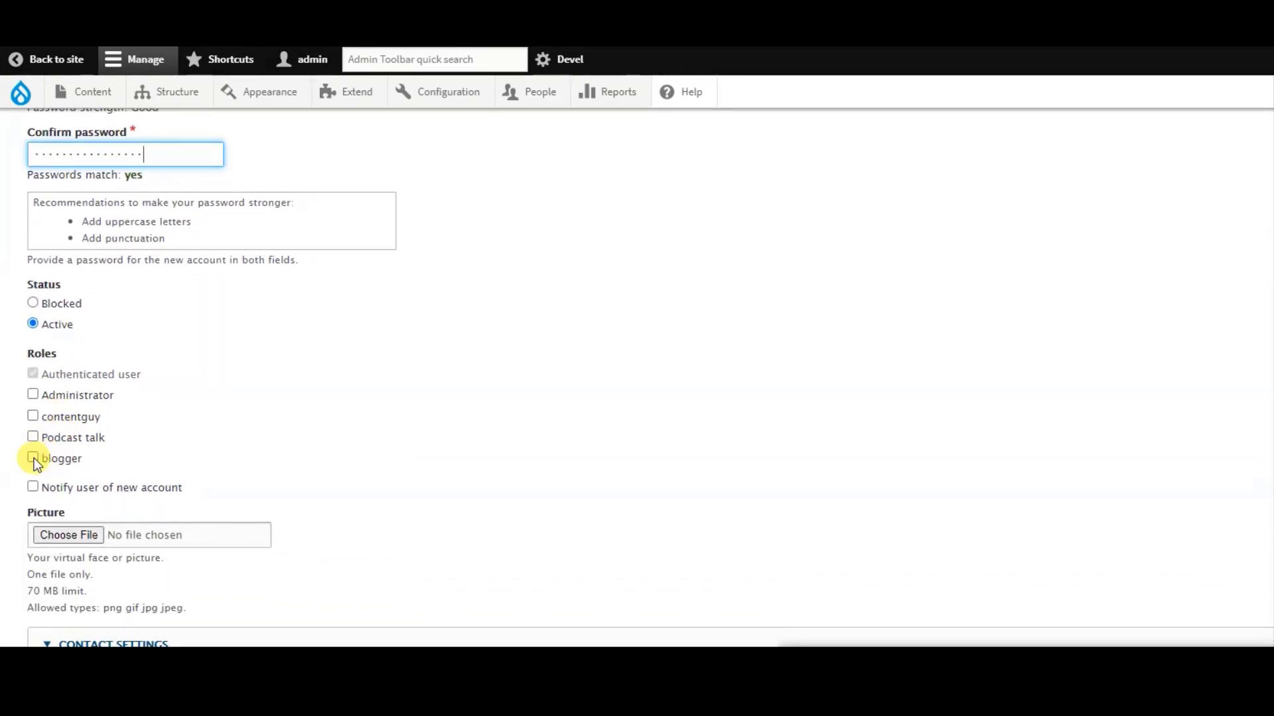
{"action": "left_click", "coordinate": [33, 458]}
{"action": "scroll", "coordinate": [458, 445], "scroll_direction": "down", "scroll_amount": 2}
{"action": "scroll", "coordinate": [650, 361], "scroll_direction": "down", "scroll_amount": 1}
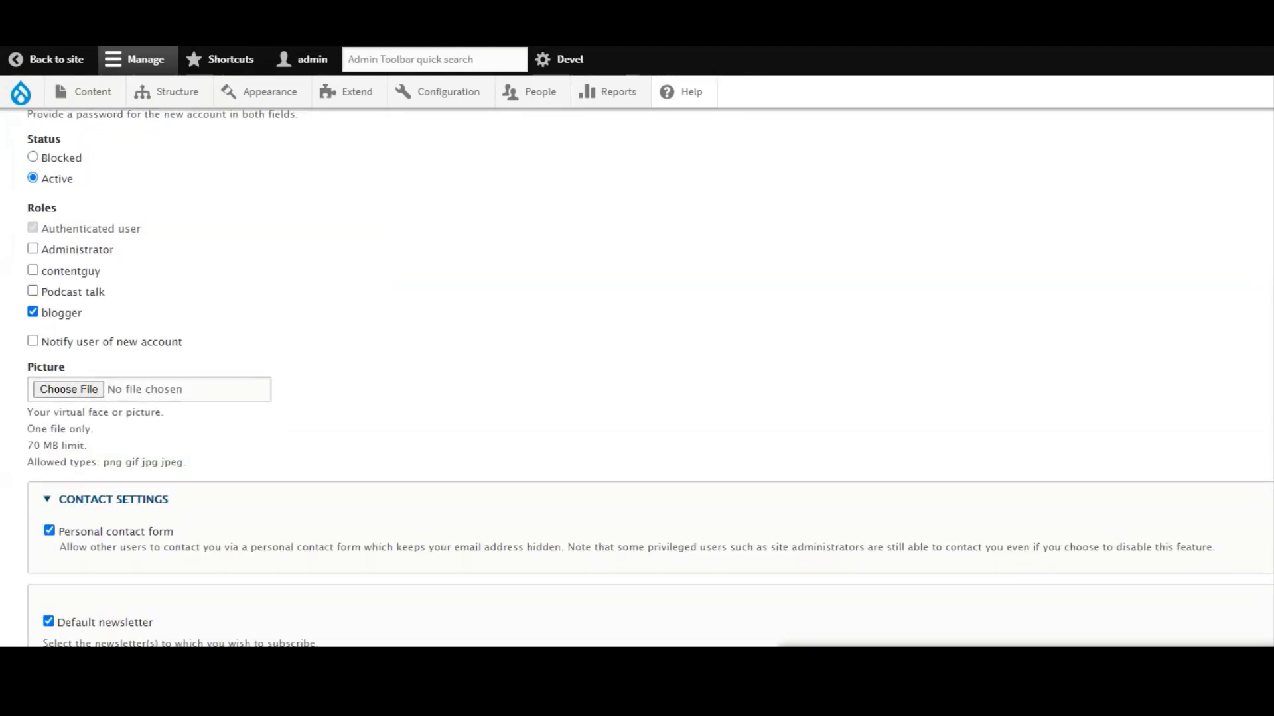
{"action": "scroll", "coordinate": [650, 378], "scroll_direction": "down", "scroll_amount": 4}
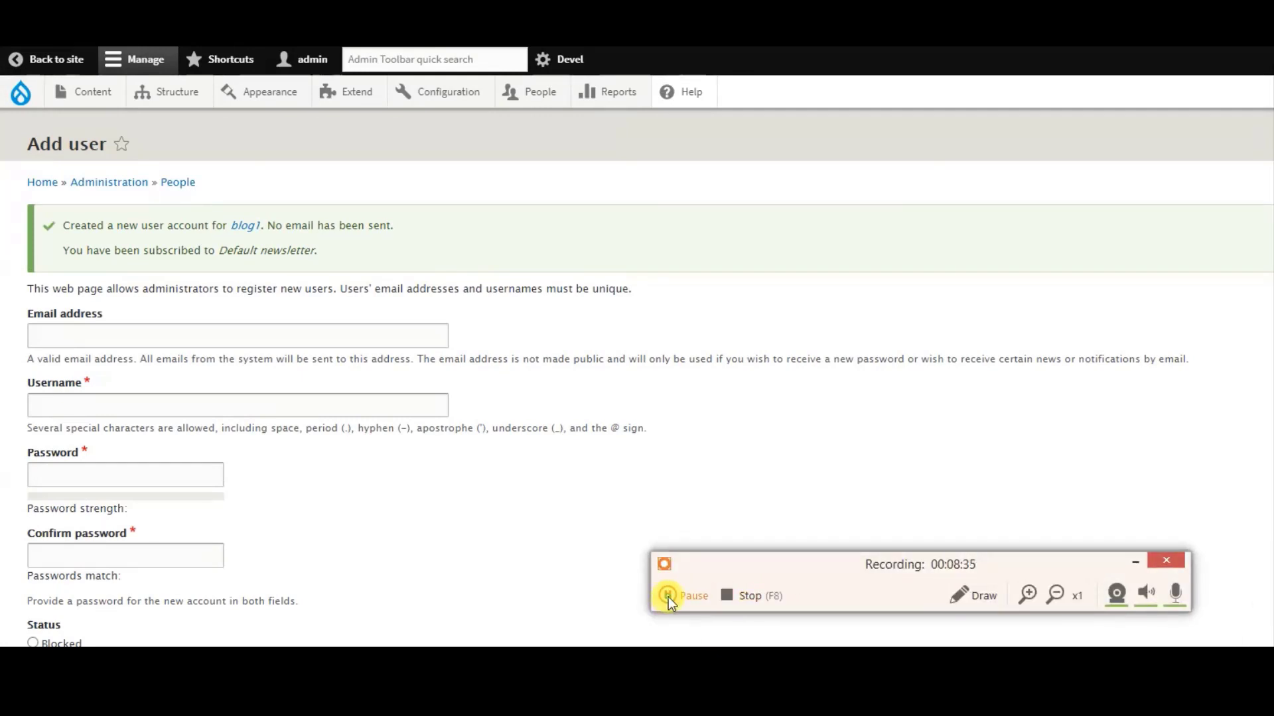
Log in as the blogger user and open the Create Article form
{"action": "left_click", "coordinate": [668, 597]}
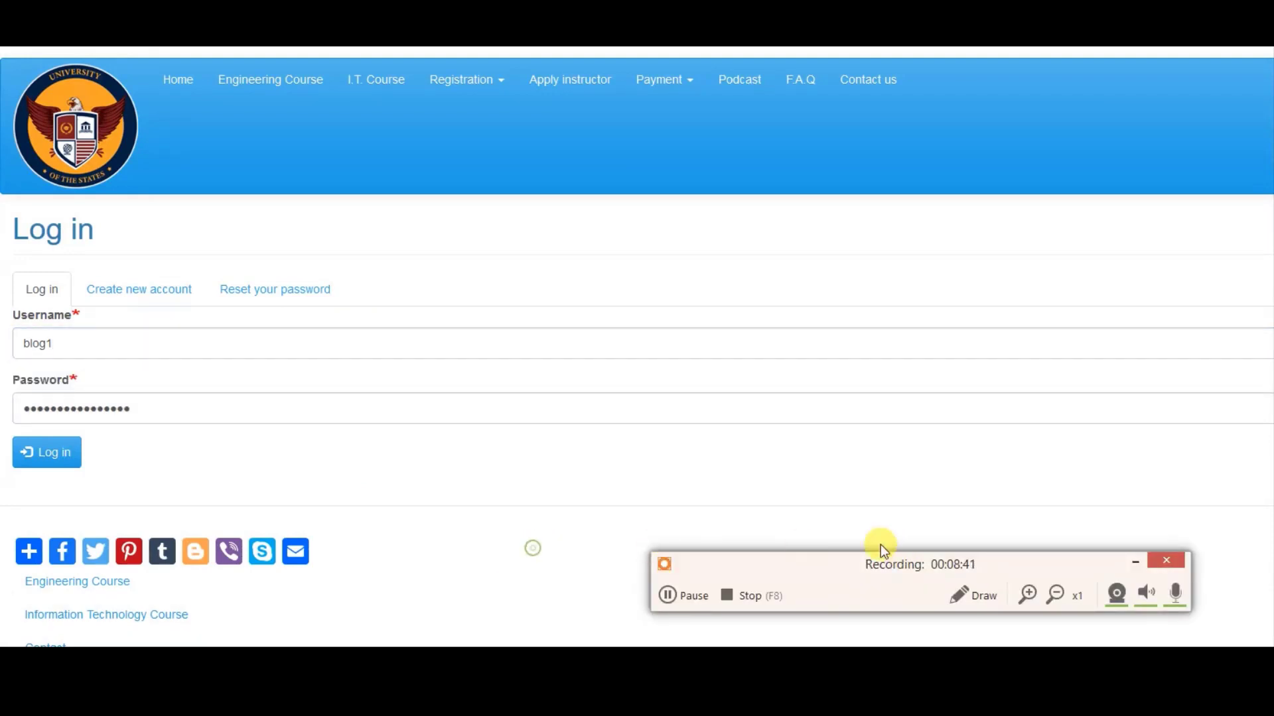
{"action": "left_click", "coordinate": [667, 595]}
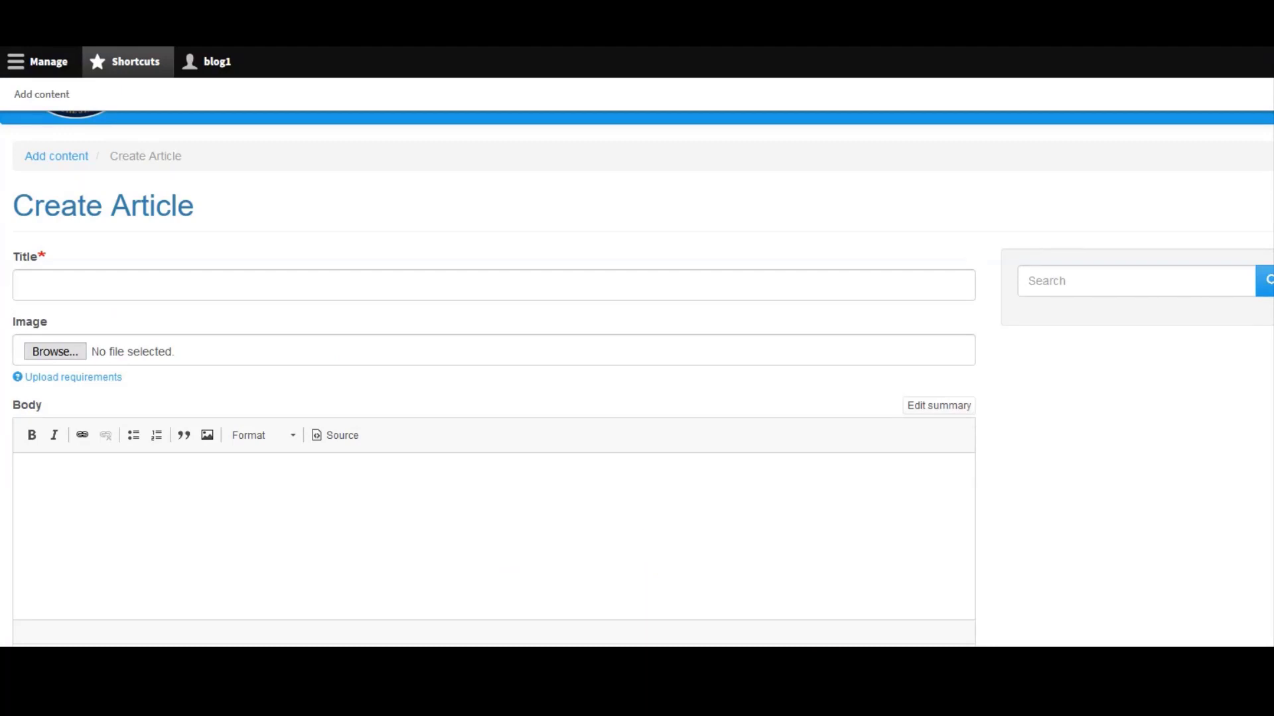
{"action": "scroll", "coordinate": [495, 378], "scroll_direction": "down", "scroll_amount": 3}
{"action": "scroll", "coordinate": [494, 378], "scroll_direction": "up", "scroll_amount": 2}
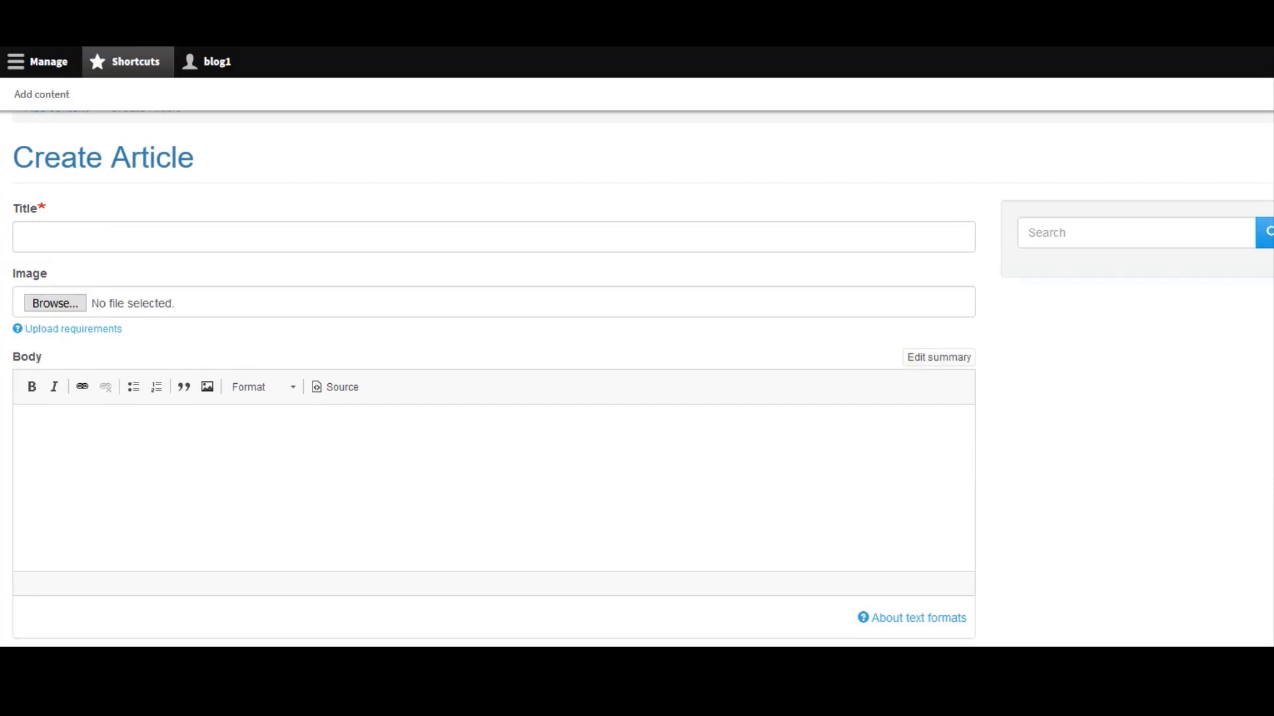
{"action": "scroll", "coordinate": [494, 378], "scroll_direction": "down", "scroll_amount": 4}
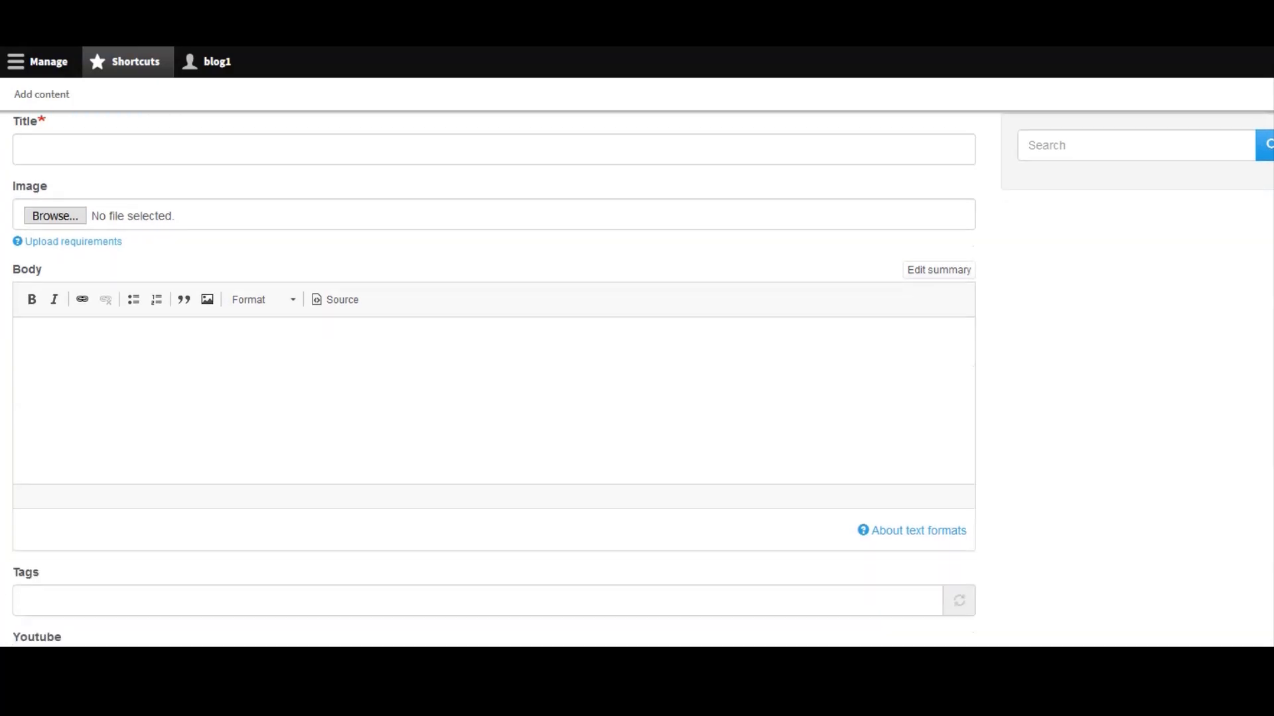
{"action": "scroll", "coordinate": [494, 378], "scroll_direction": "down", "scroll_amount": 2}
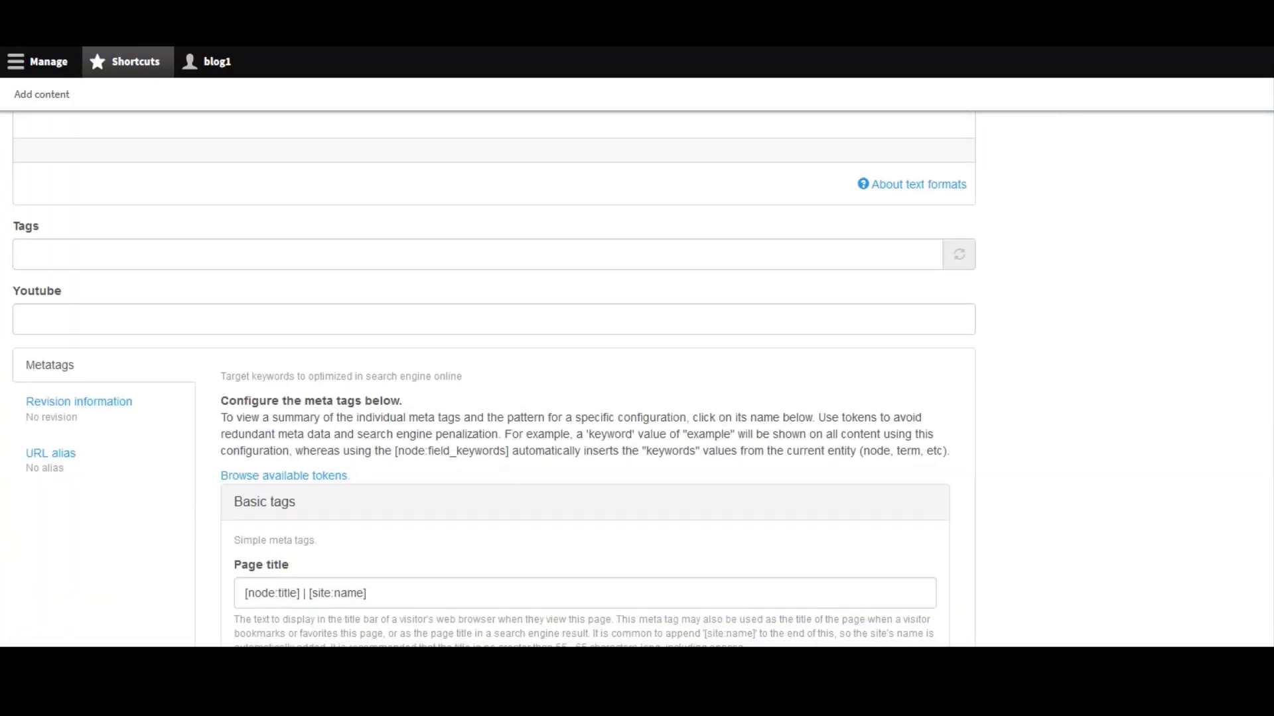
{"action": "scroll", "coordinate": [495, 378], "scroll_direction": "down", "scroll_amount": 9}
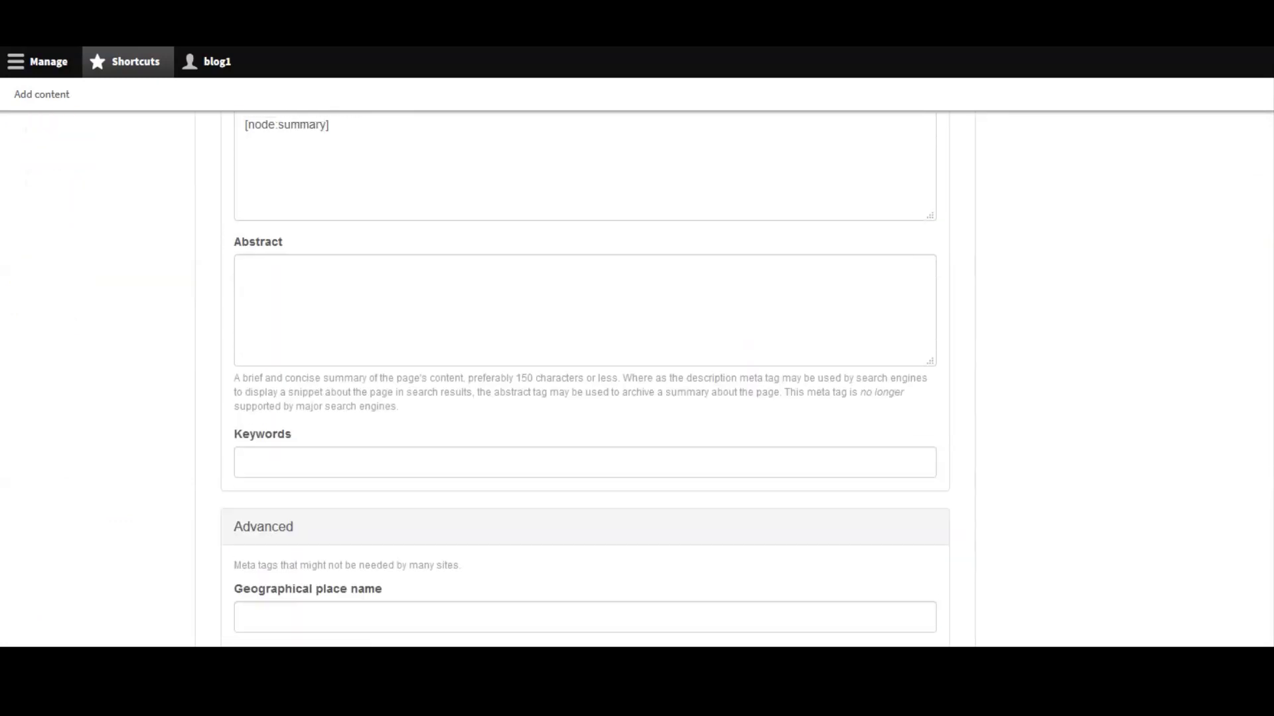
{"action": "scroll", "coordinate": [494, 378], "scroll_direction": "down", "scroll_amount": 18}
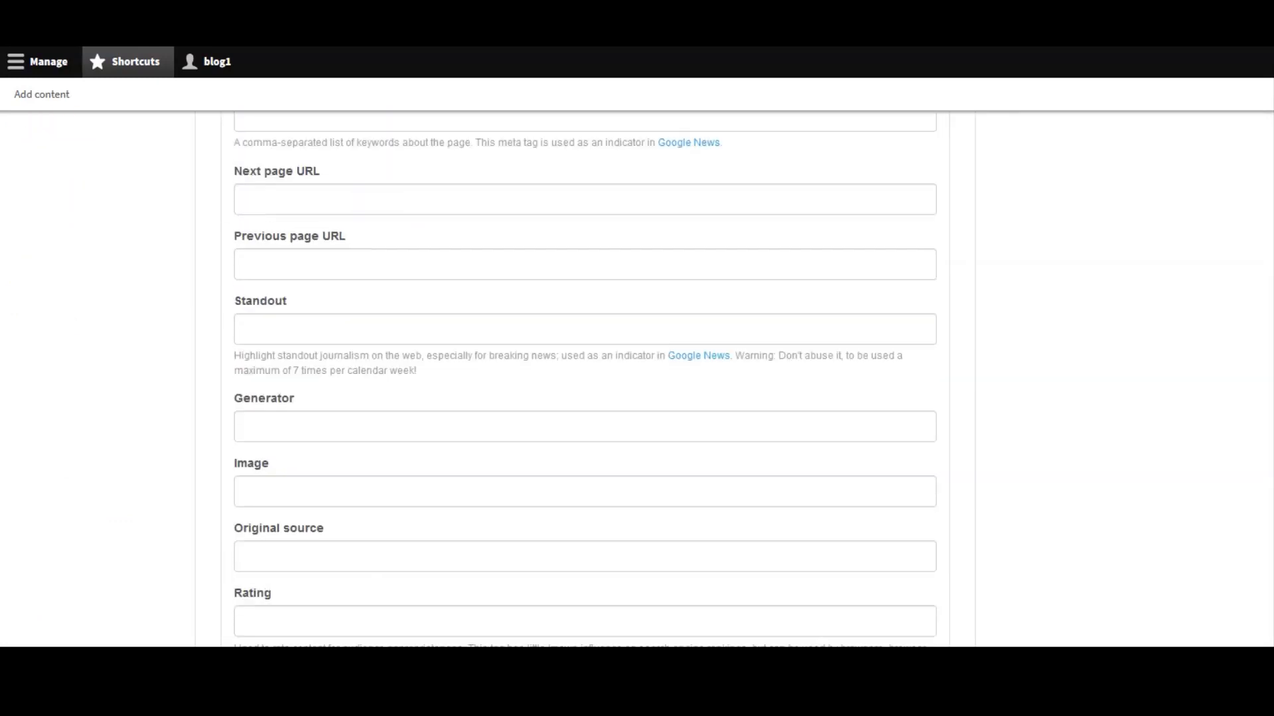
{"action": "scroll", "coordinate": [495, 378], "scroll_direction": "down", "scroll_amount": 8}
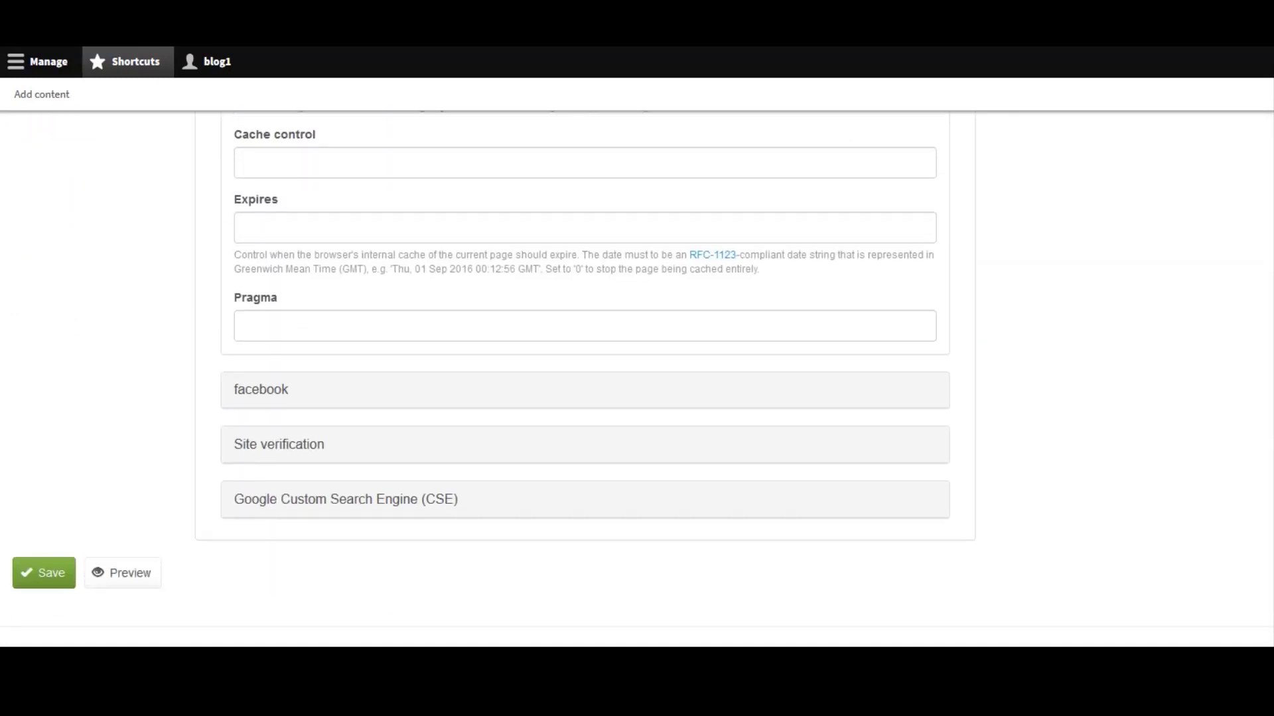
{"action": "scroll", "coordinate": [495, 378], "scroll_direction": "up", "scroll_amount": 4}
{"action": "scroll", "coordinate": [1247, 424], "scroll_direction": "up", "scroll_amount": 20}
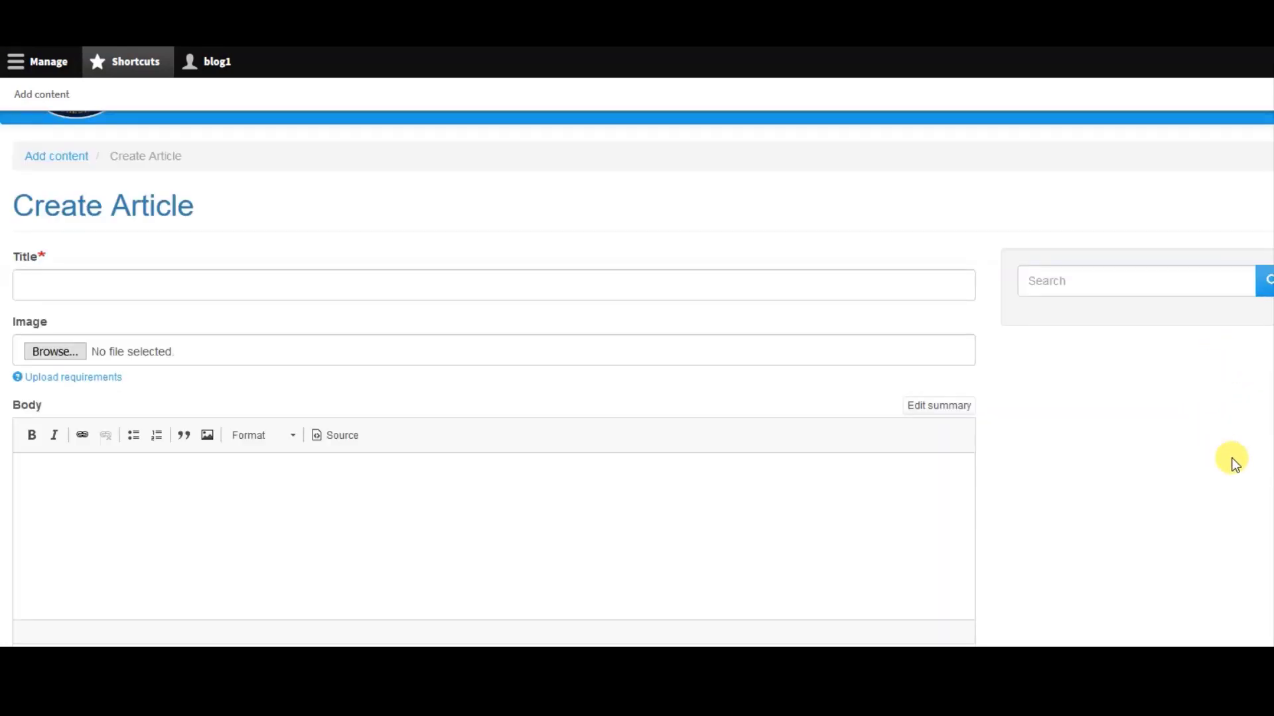
{"action": "scroll", "coordinate": [494, 378], "scroll_direction": "down", "scroll_amount": 4}
{"action": "scroll", "coordinate": [494, 379], "scroll_direction": "down", "scroll_amount": 6}
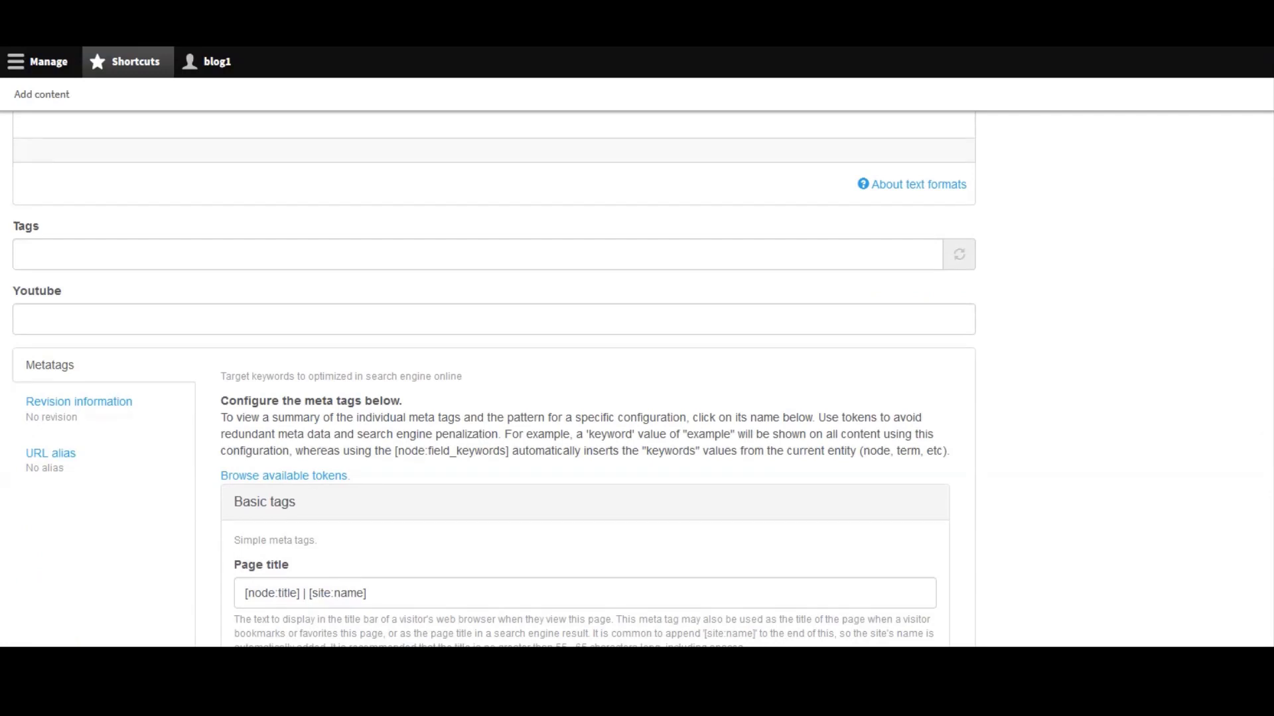
{"action": "scroll", "coordinate": [495, 378], "scroll_direction": "up", "scroll_amount": 10}
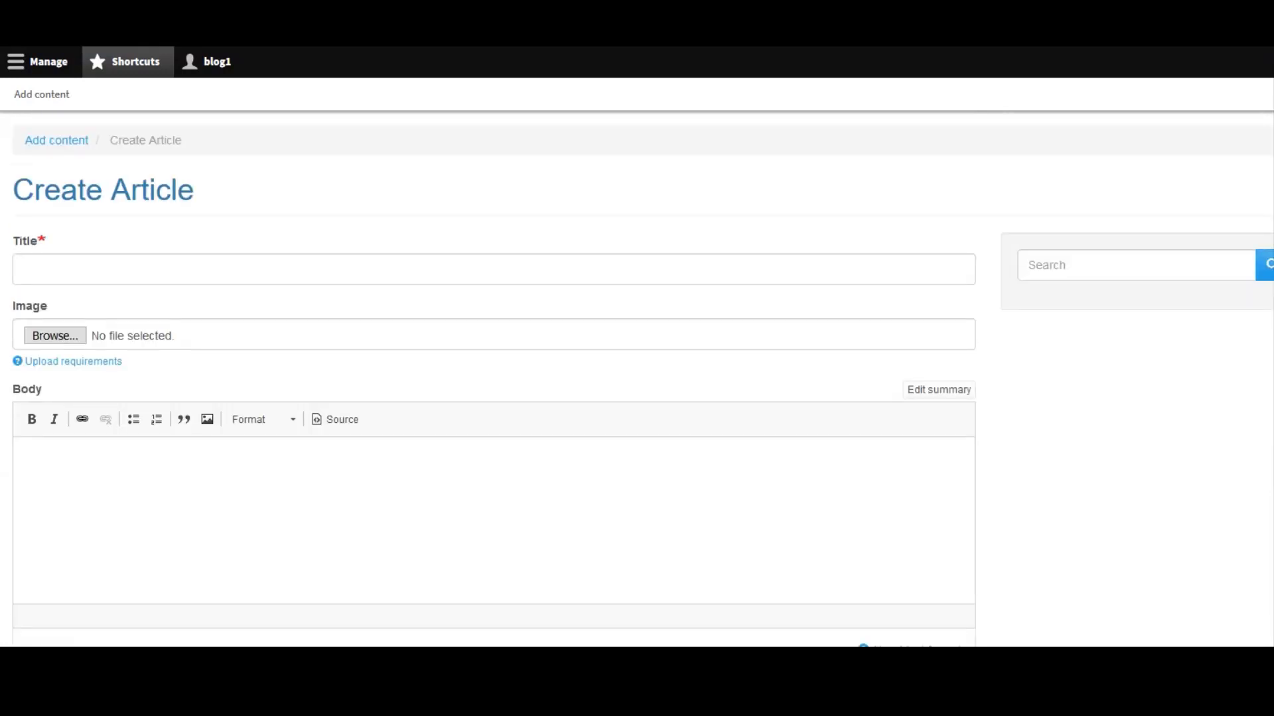
{"action": "scroll", "coordinate": [1259, 312], "scroll_direction": "down", "scroll_amount": 15}
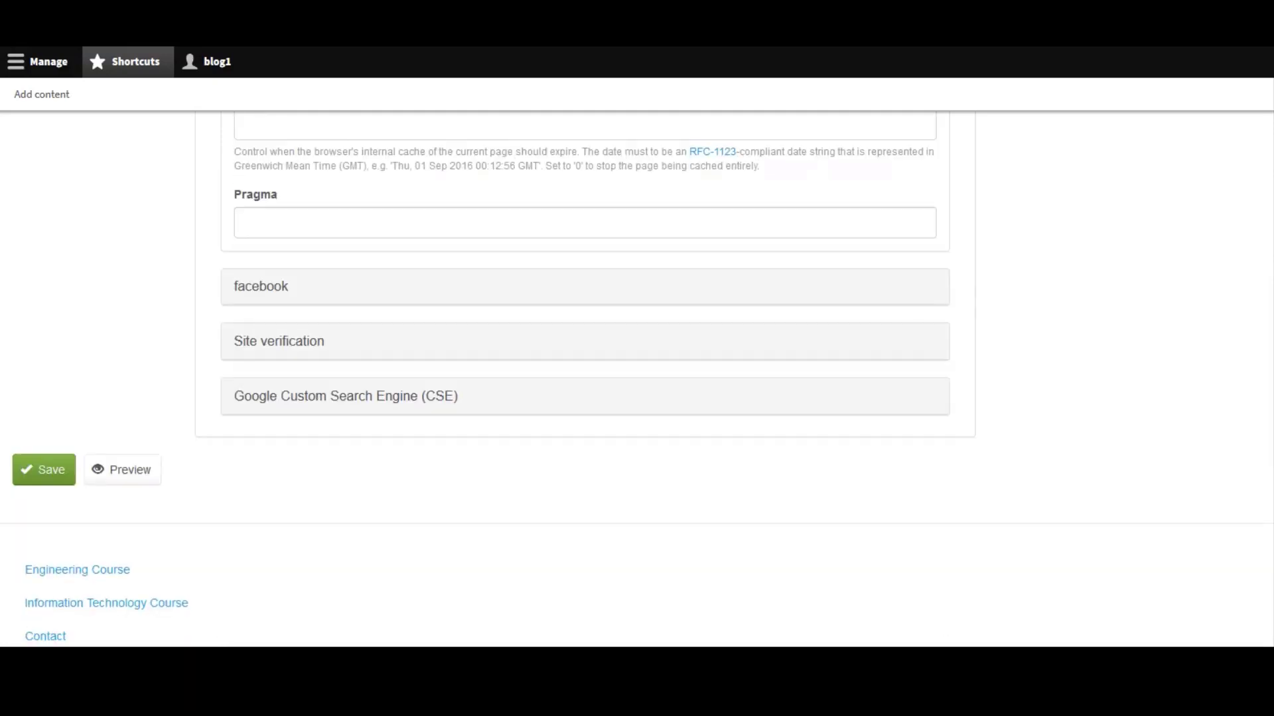
{"action": "scroll", "coordinate": [1251, 560], "scroll_direction": "up", "scroll_amount": 9}
{"action": "scroll", "coordinate": [1242, 563], "scroll_direction": "down", "scroll_amount": 3}
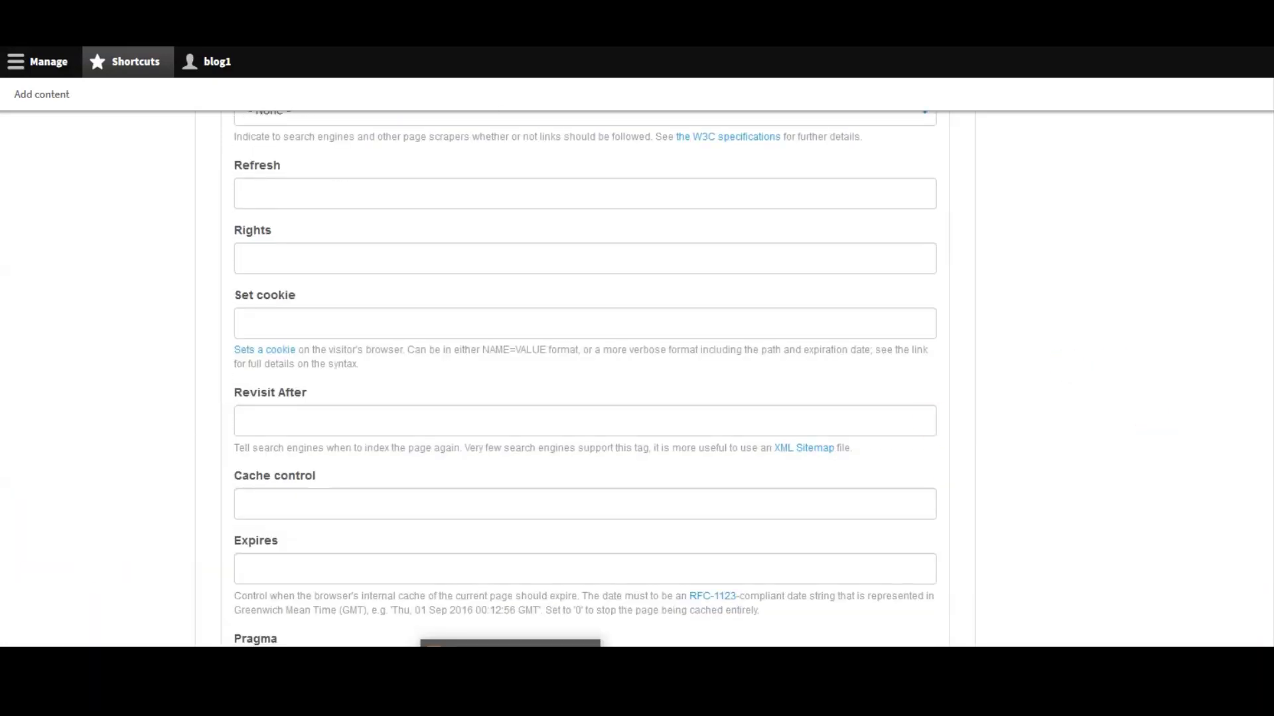
{"action": "mouse_move", "coordinate": [511, 642]}
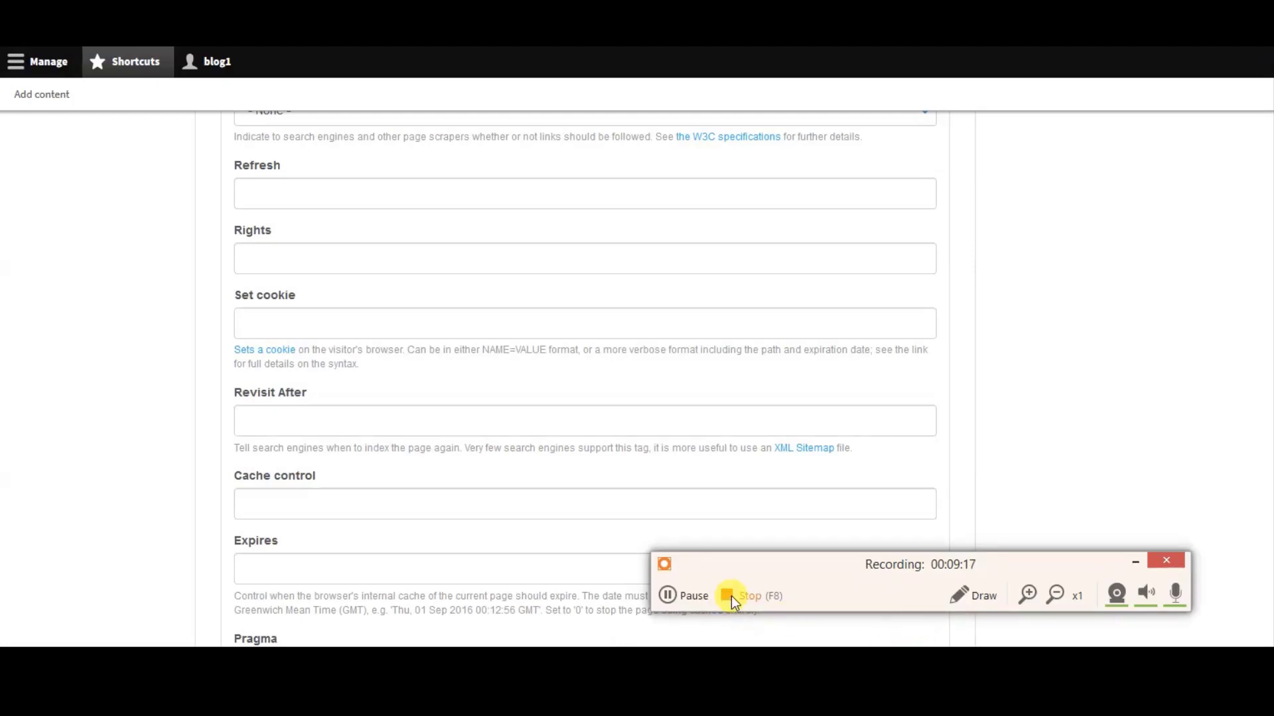